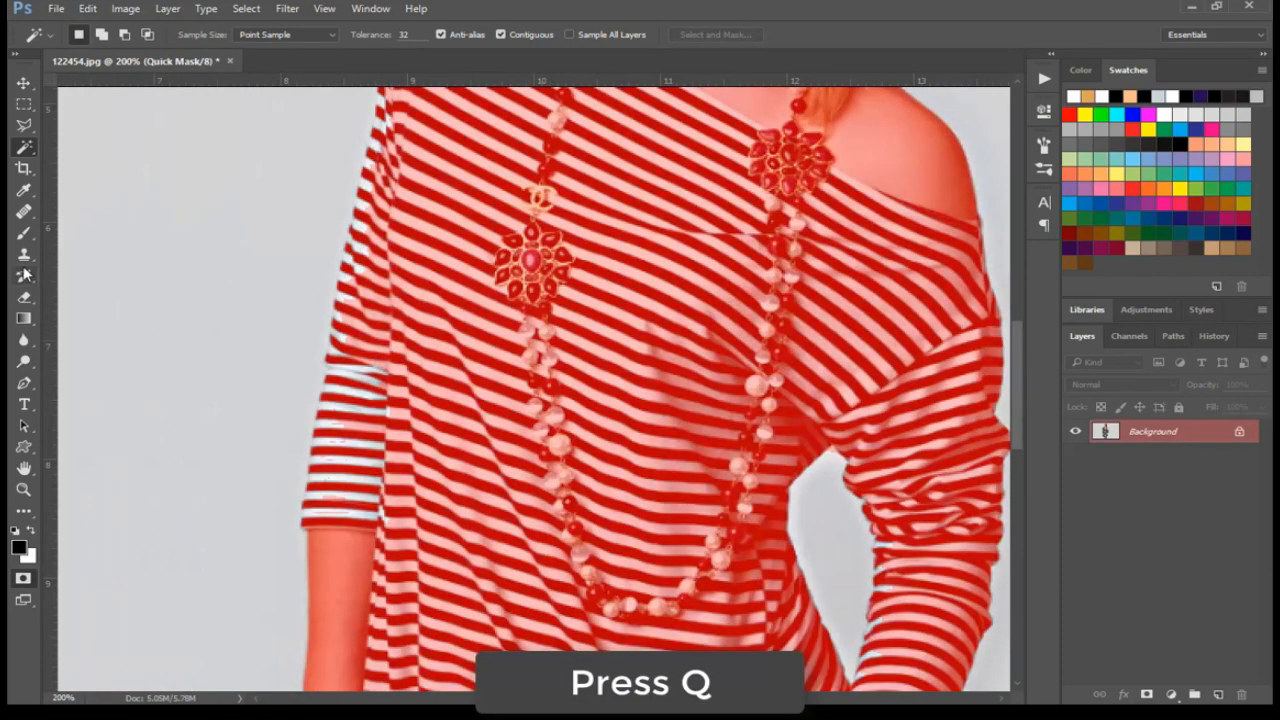
# Step: Paint the unmasked stripes of the sleeve and shoulder on the covered side into the quick mask with a 35-pixel brush
pyautogui.click(24, 236)
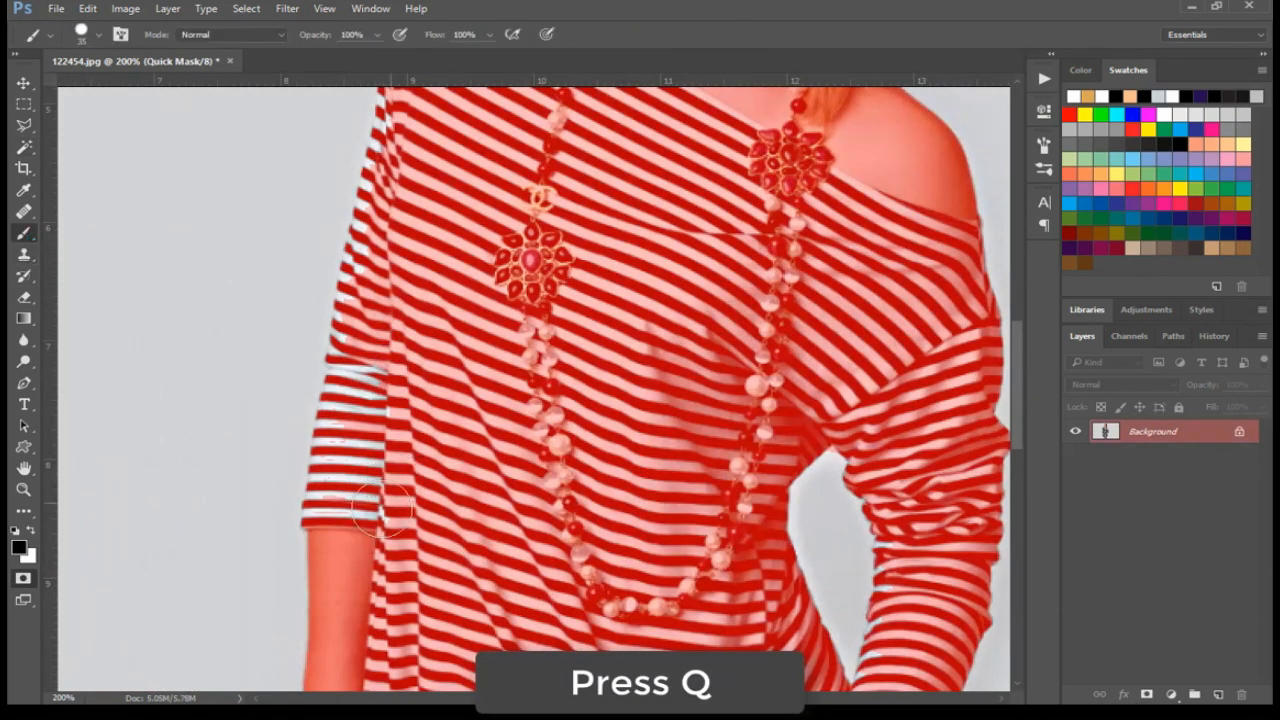
pyautogui.moveTo(362, 462)
pyautogui.mouseDown()
pyautogui.moveTo(356, 514)
pyautogui.moveTo(359, 366)
pyautogui.moveTo(335, 522)
pyautogui.mouseUp()
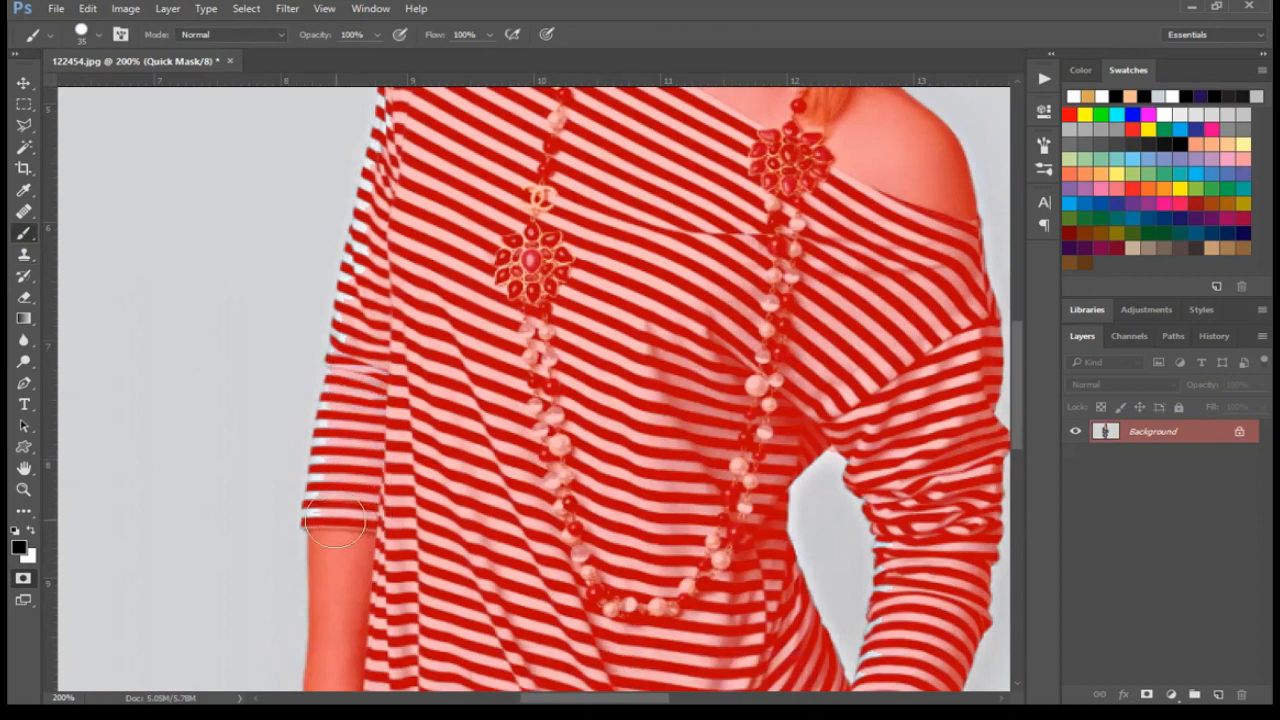
pyautogui.moveTo(346, 386)
pyautogui.mouseDown()
pyautogui.moveTo(360, 372)
pyautogui.moveTo(385, 195)
pyautogui.moveTo(421, 143)
pyautogui.mouseUp()
pyautogui.moveTo(463, 191); pyautogui.dragTo(468, 371)
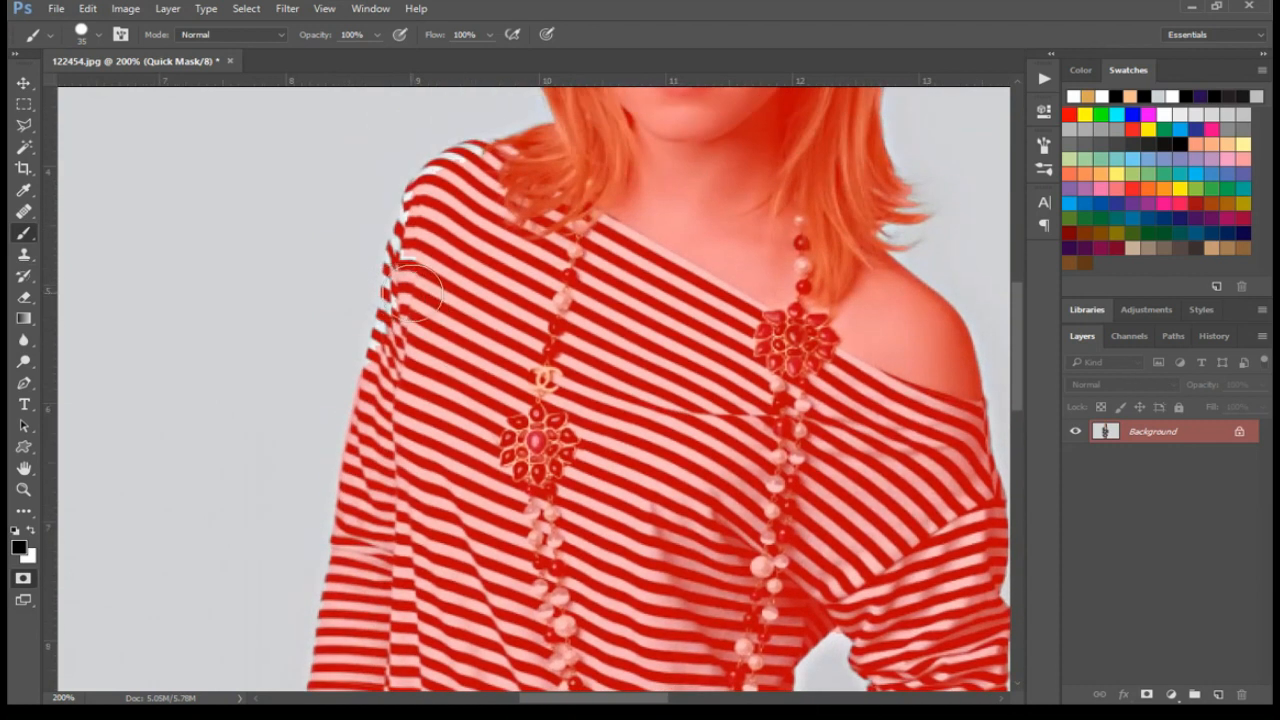
pyautogui.moveTo(417, 254)
pyautogui.mouseDown()
pyautogui.moveTo(436, 192)
pyautogui.moveTo(466, 168)
pyautogui.moveTo(518, 213)
pyautogui.mouseUp()
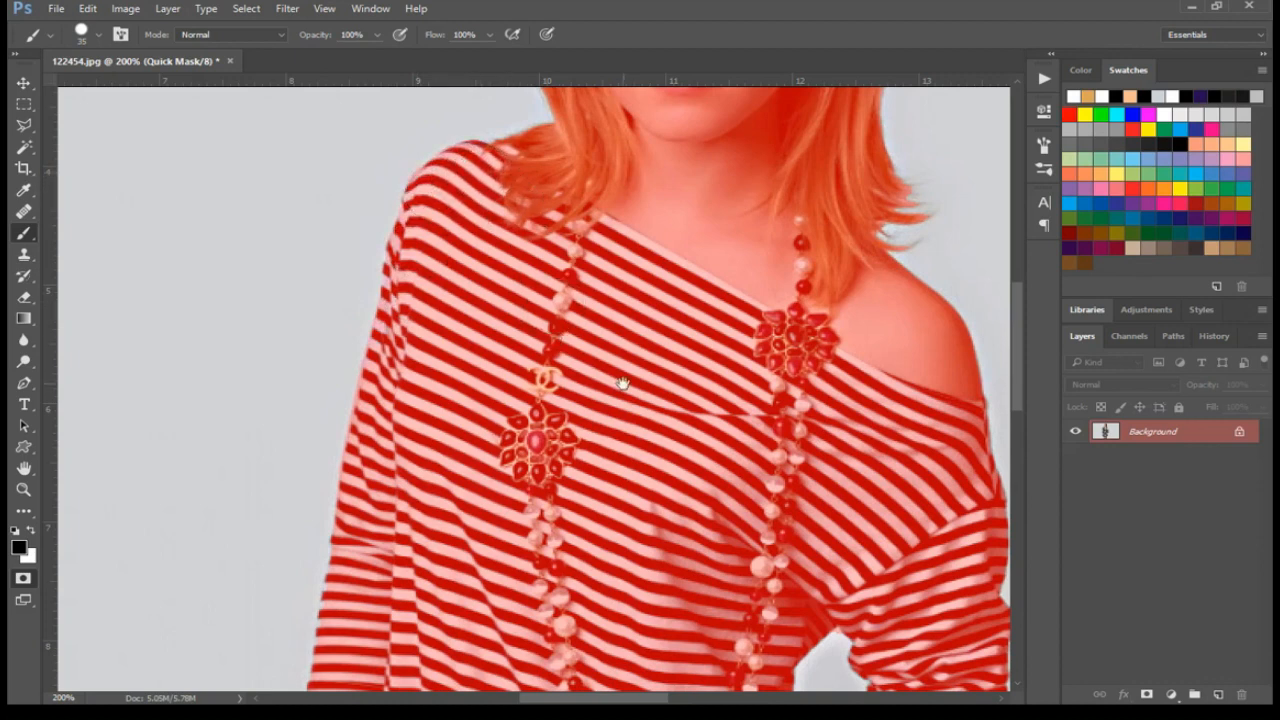
# Step: Brush the quick mask over the missed inner-edge stripes of the bent arm's sleeve
pyautogui.moveTo(623, 384); pyautogui.dragTo(568, 633)
pyautogui.moveTo(590, 406); pyautogui.dragTo(588, 220)
pyautogui.moveTo(655, 633); pyautogui.dragTo(609, 225)
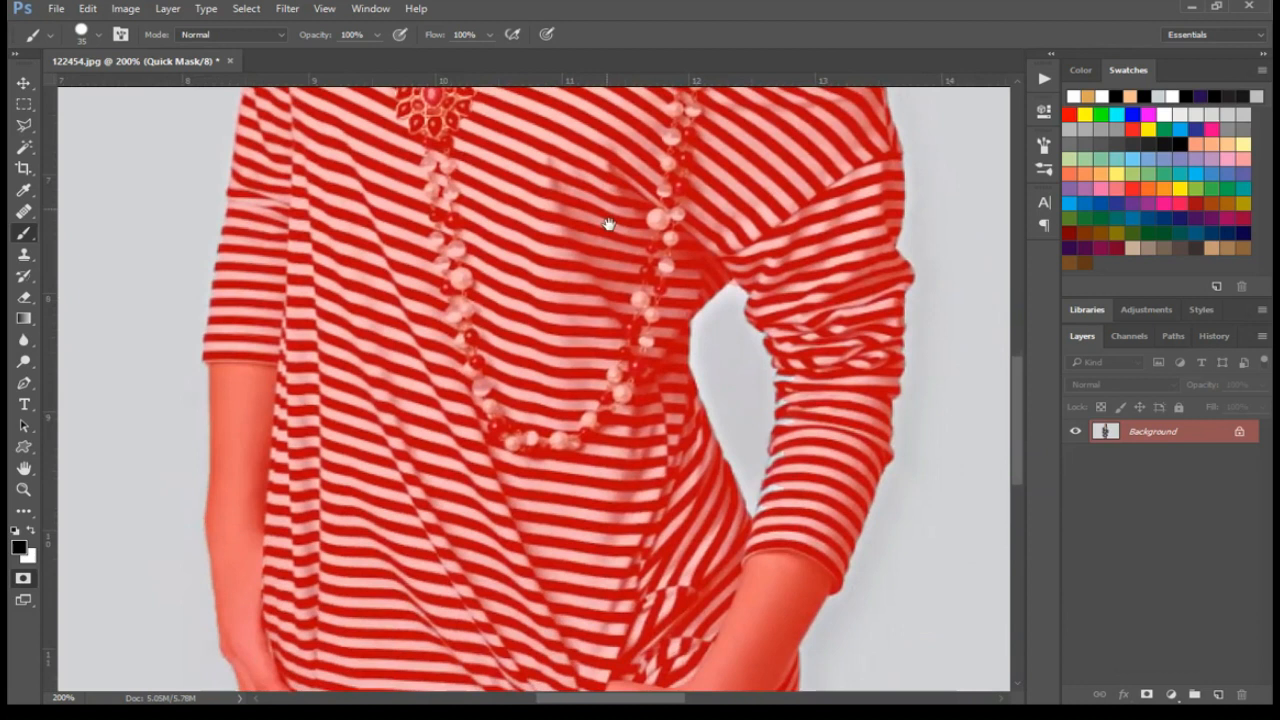
pyautogui.moveTo(614, 438); pyautogui.dragTo(608, 369)
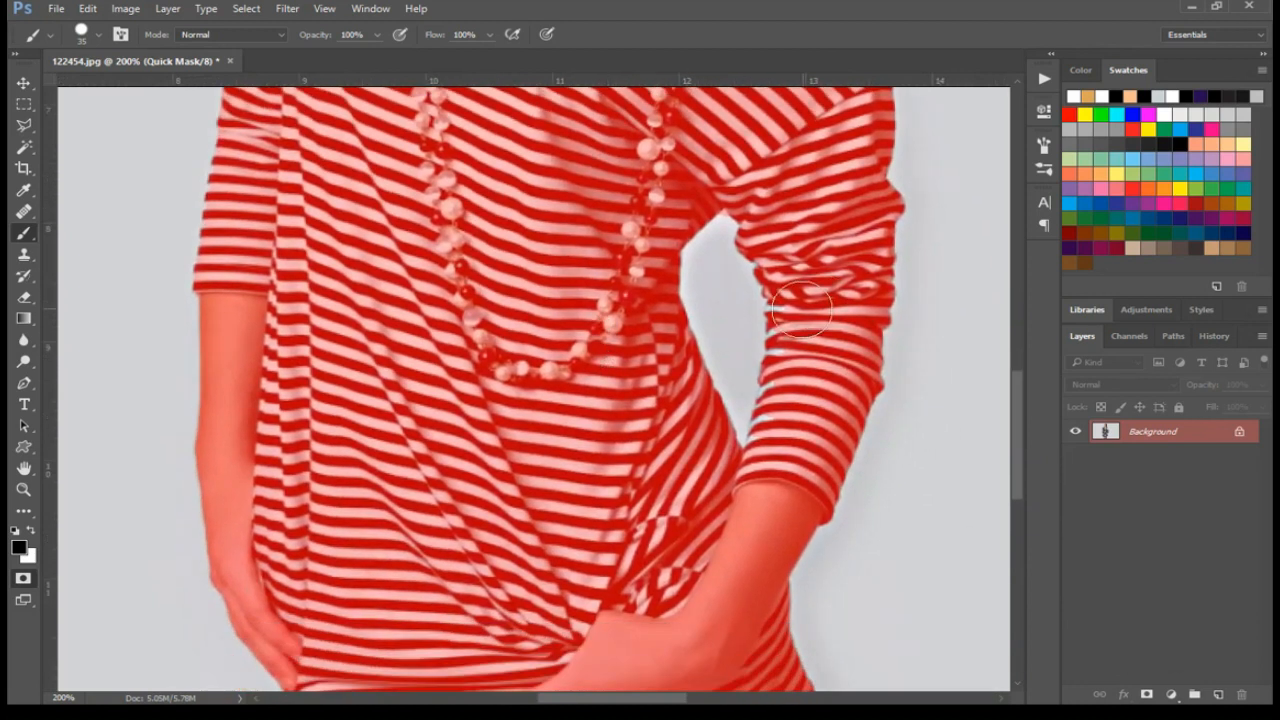
pyautogui.moveTo(797, 313); pyautogui.dragTo(781, 428)
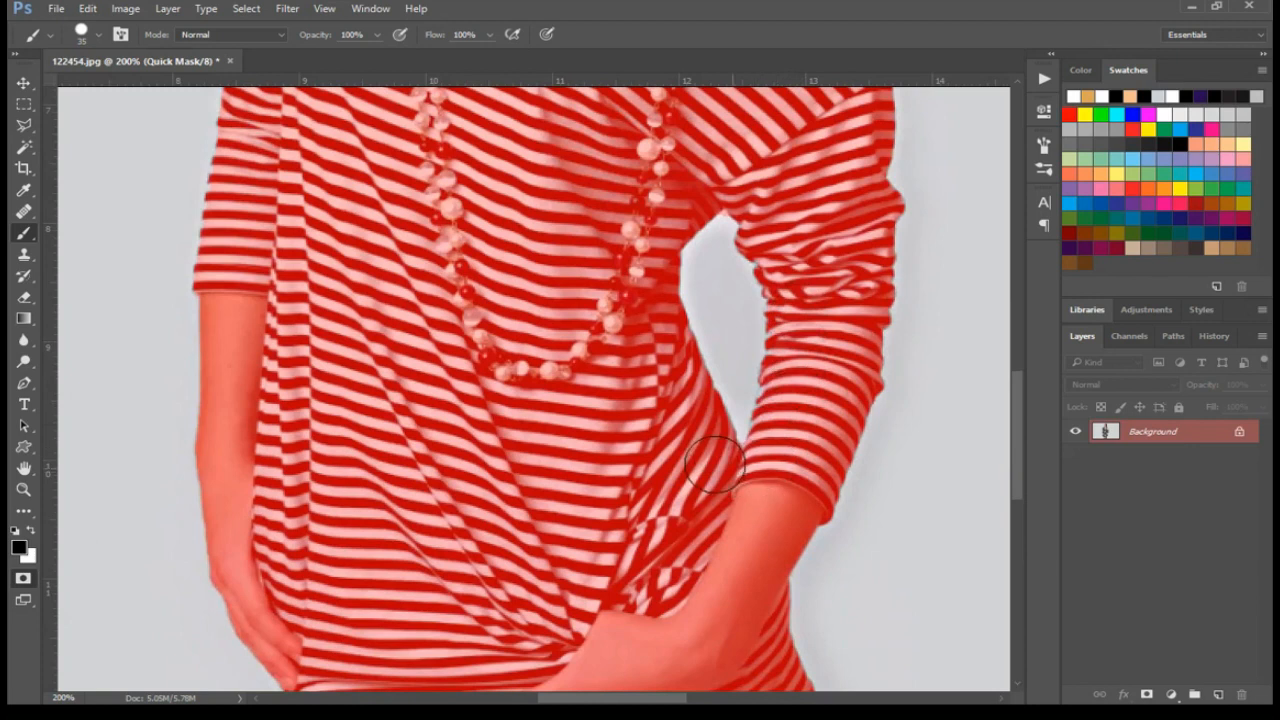
# Step: Fill the unmasked stripes along the dress's lower hem in the quick mask
pyautogui.moveTo(608, 443); pyautogui.dragTo(592, 63)
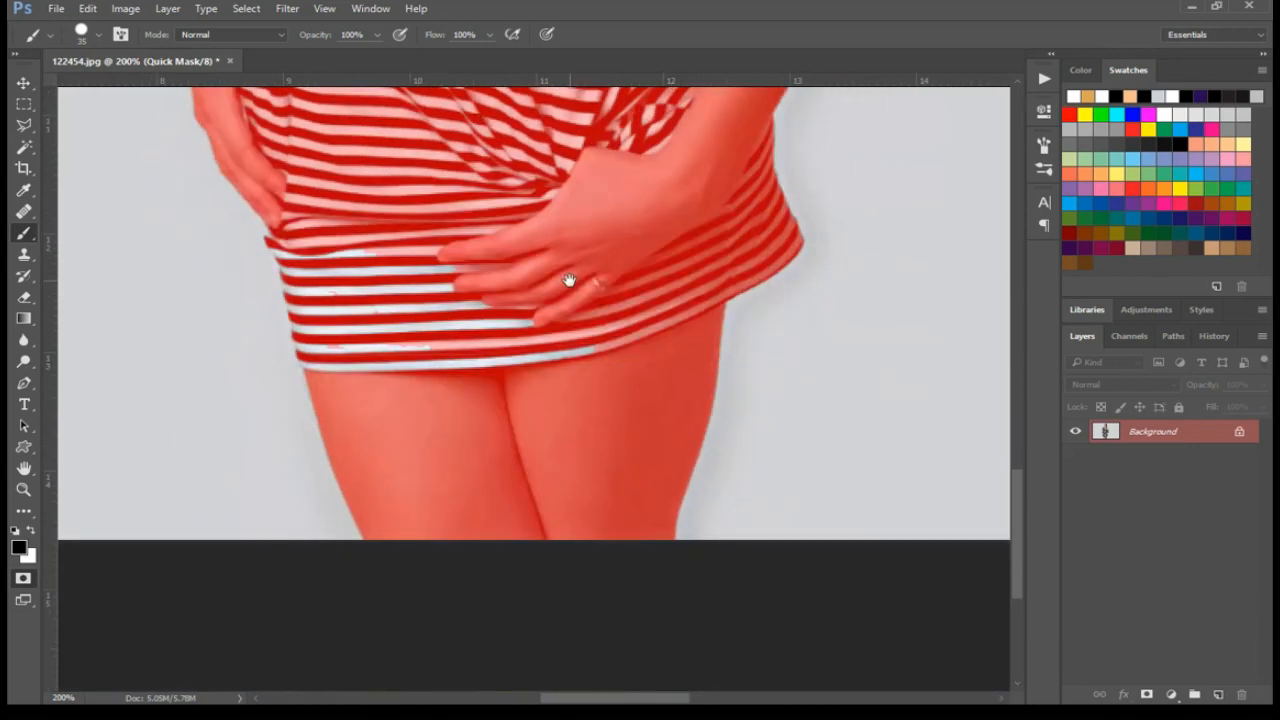
pyautogui.moveTo(449, 377)
pyautogui.mouseDown()
pyautogui.moveTo(541, 392)
pyautogui.moveTo(584, 339)
pyautogui.moveTo(476, 254)
pyautogui.moveTo(471, 365)
pyautogui.moveTo(392, 234)
pyautogui.moveTo(411, 364)
pyautogui.moveTo(344, 258)
pyautogui.moveTo(340, 368)
pyautogui.mouseUp()
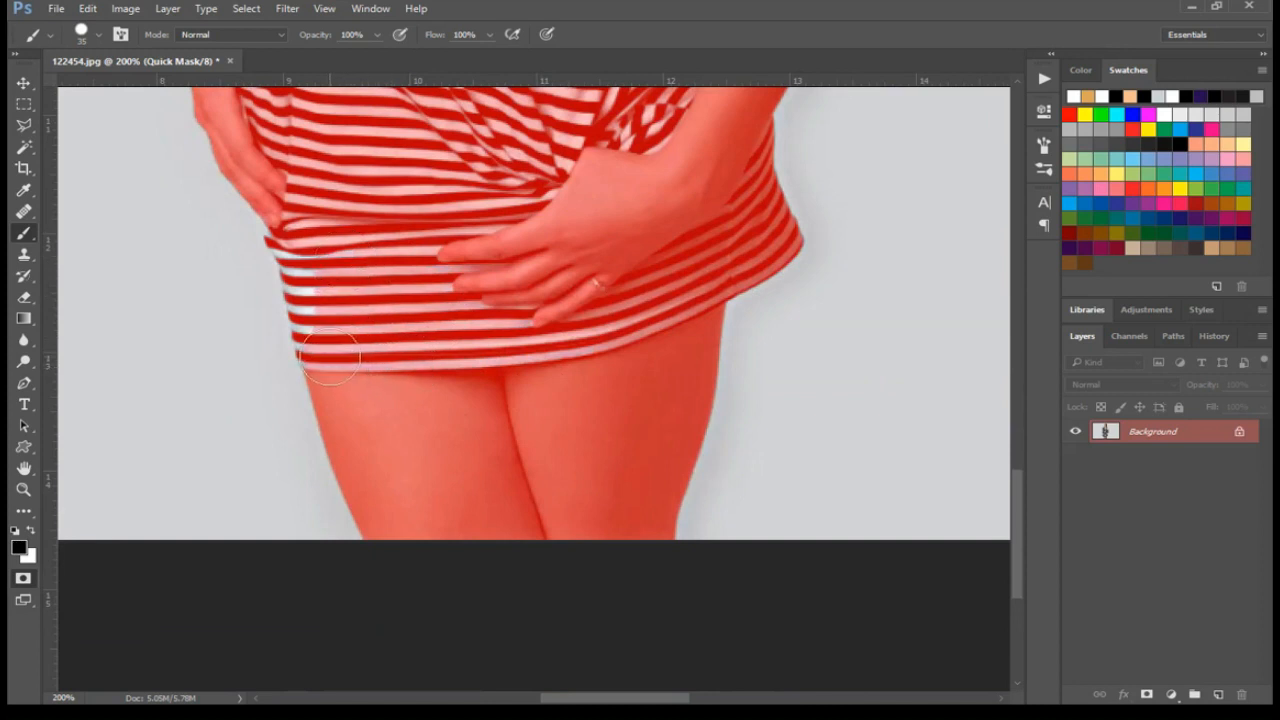
pyautogui.moveTo(317, 303); pyautogui.dragTo(295, 232)
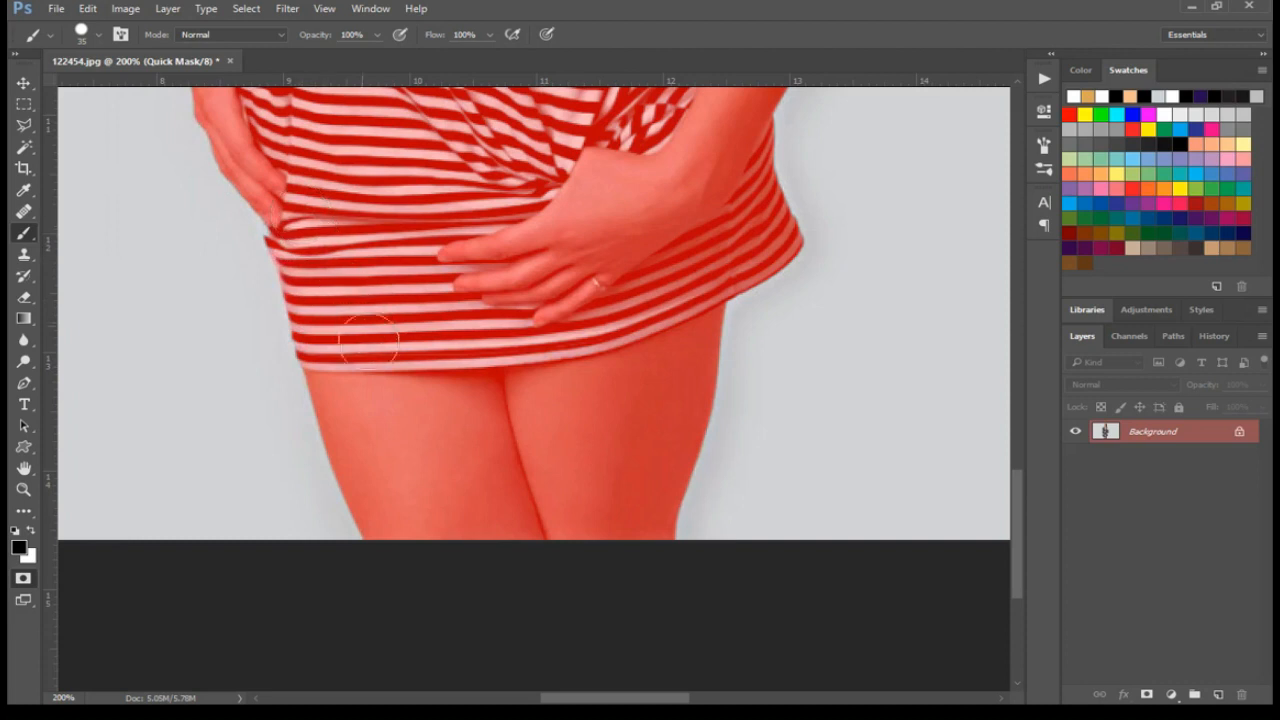
# Step: Convert the quick mask into a selection and invert it so the woman is selected
pyautogui.hotkey('ctrl', '0')
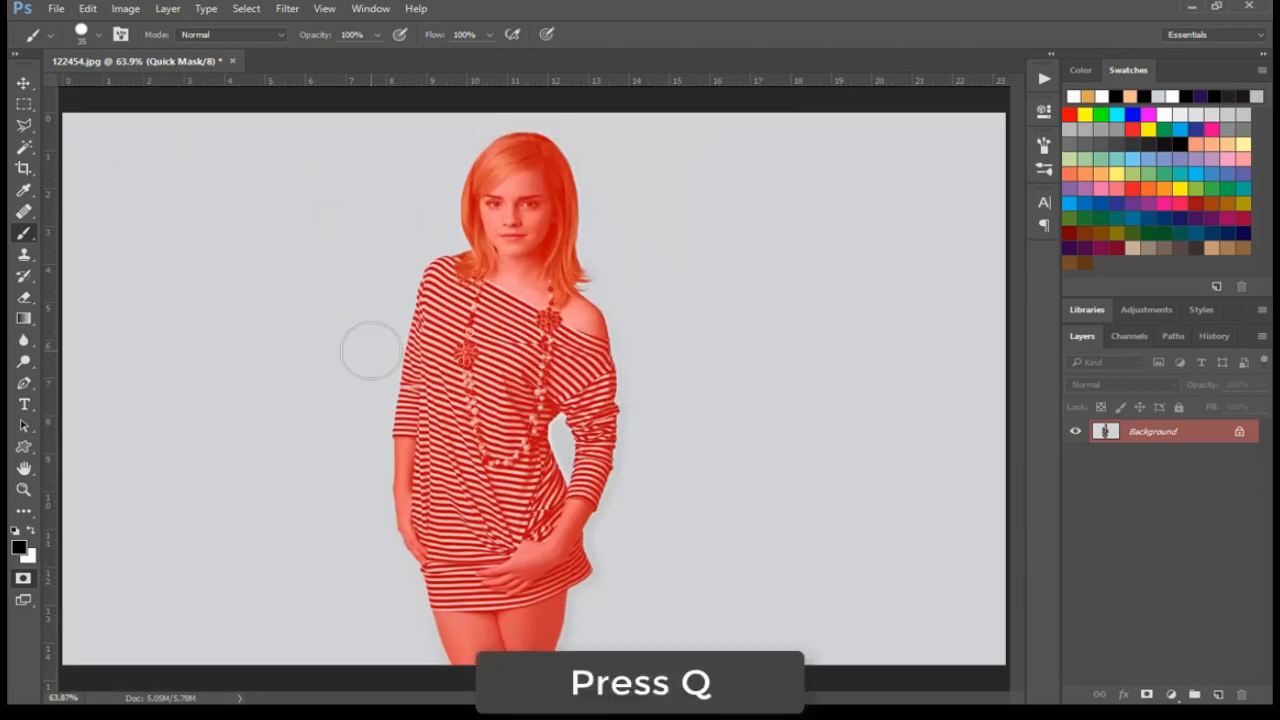
pyautogui.press('q')
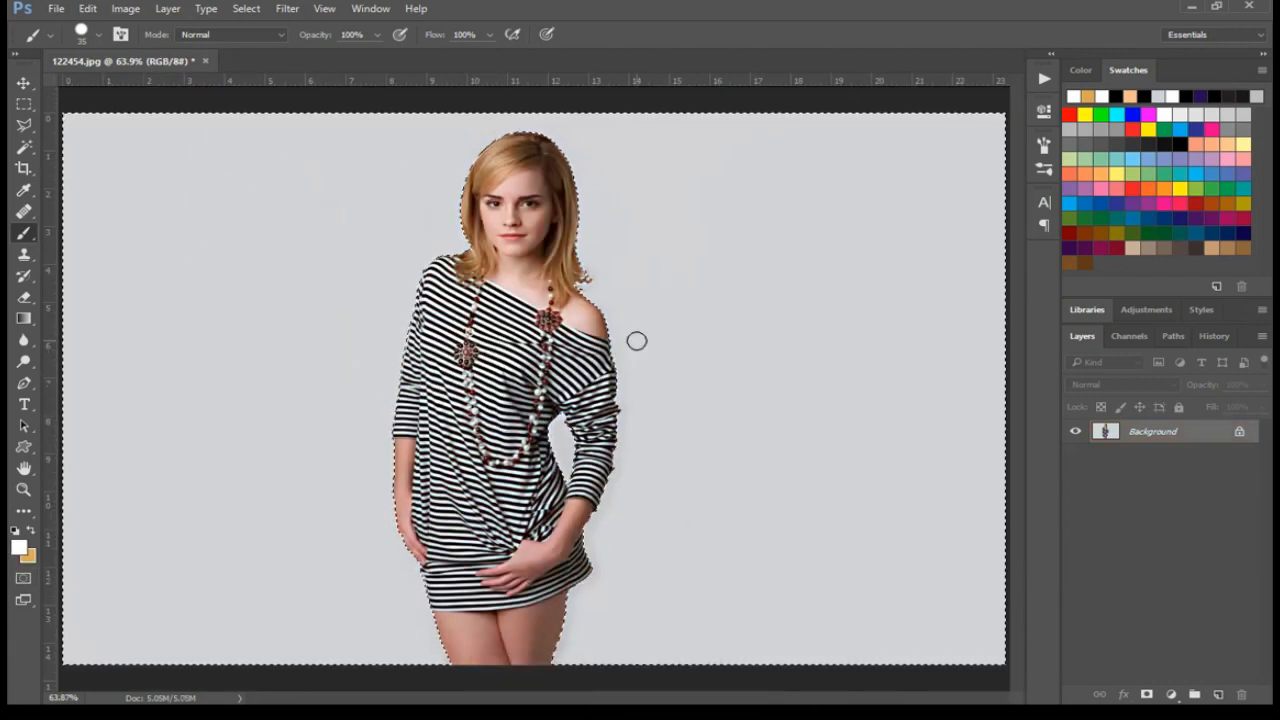
pyautogui.hotkey('ctrl', 'shift', 'i')
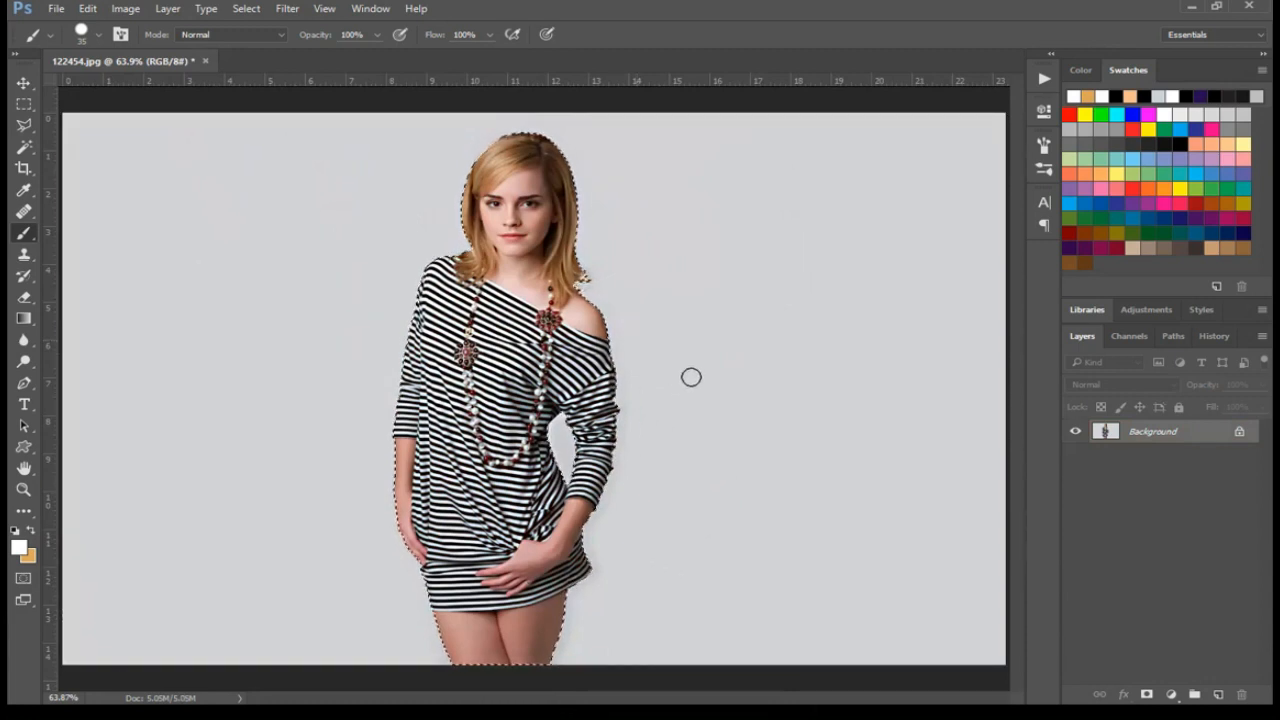
# Step: Feather the selection around the woman
pyautogui.click(286, 9)
pyautogui.moveTo(246, 9)
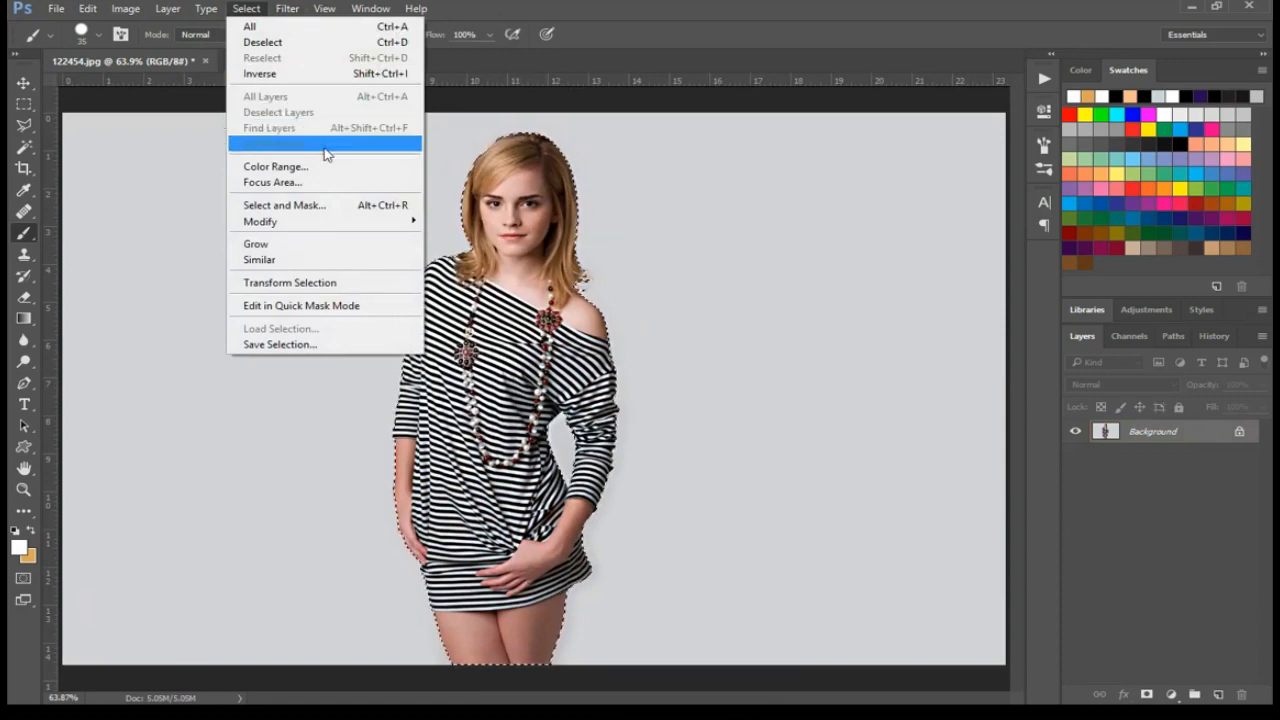
pyautogui.moveTo(388, 221)
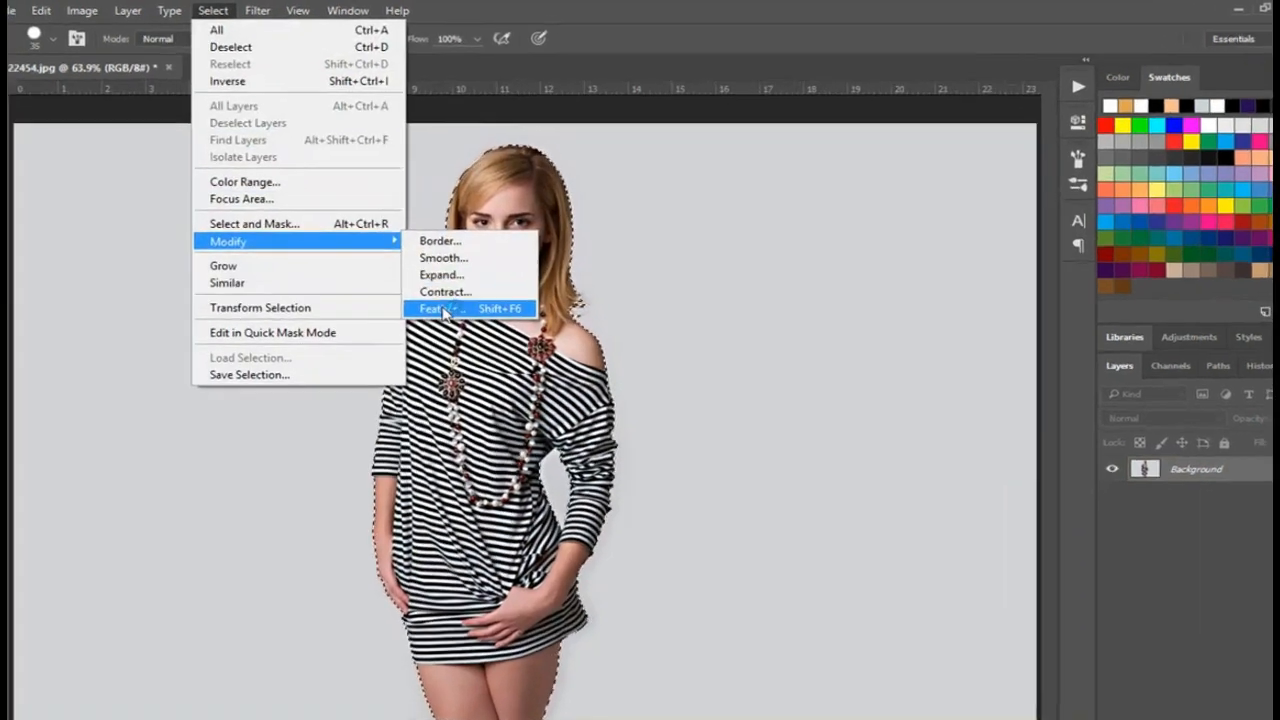
pyautogui.click(455, 287)
pyautogui.click(799, 420)
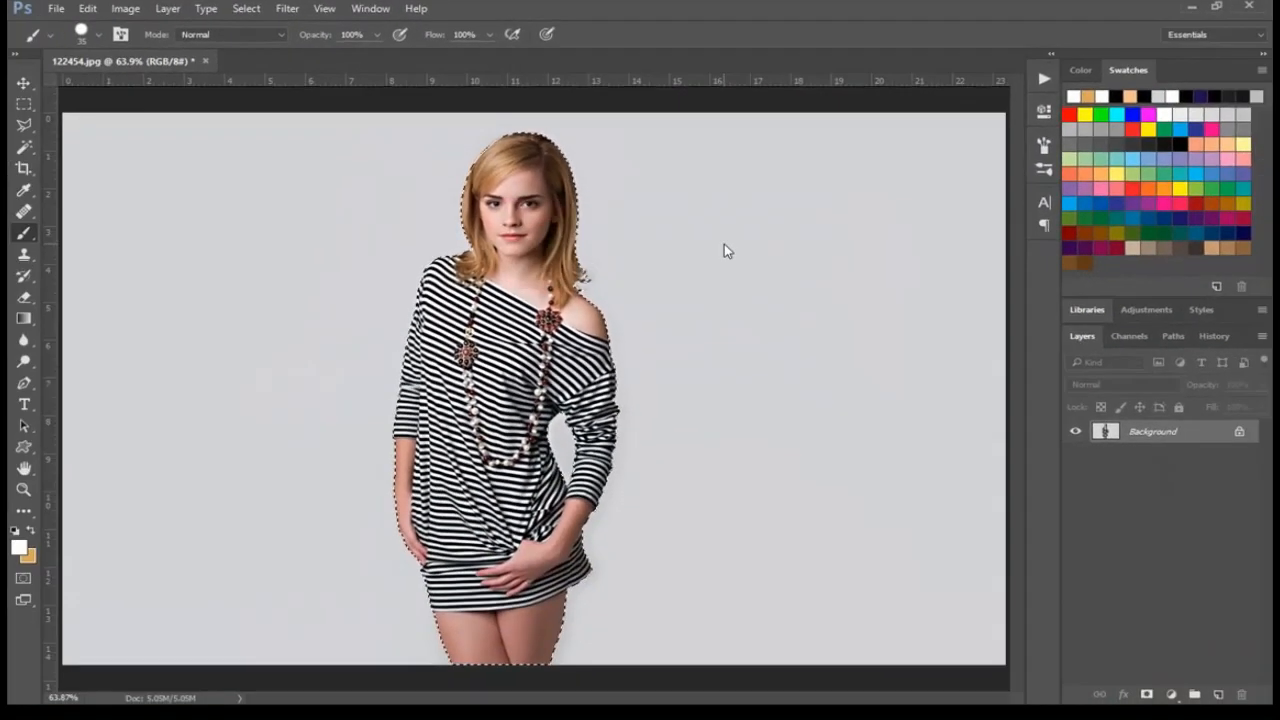
# Step: Copy the selected woman to a new layer and check the cutout by toggling the background's visibility
pyautogui.hotkey('ctrl', 'j')
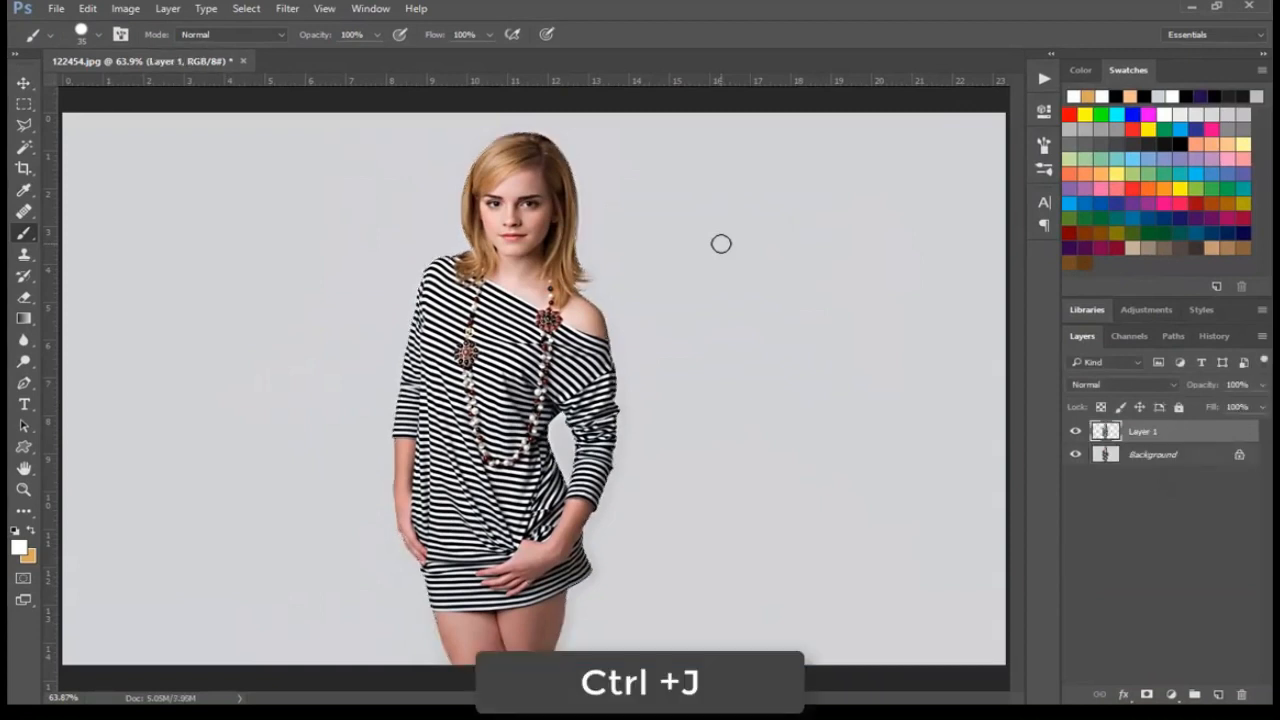
pyautogui.click(1076, 455)
pyautogui.click(1077, 455)
pyautogui.click(1077, 455)
pyautogui.click(1077, 455)
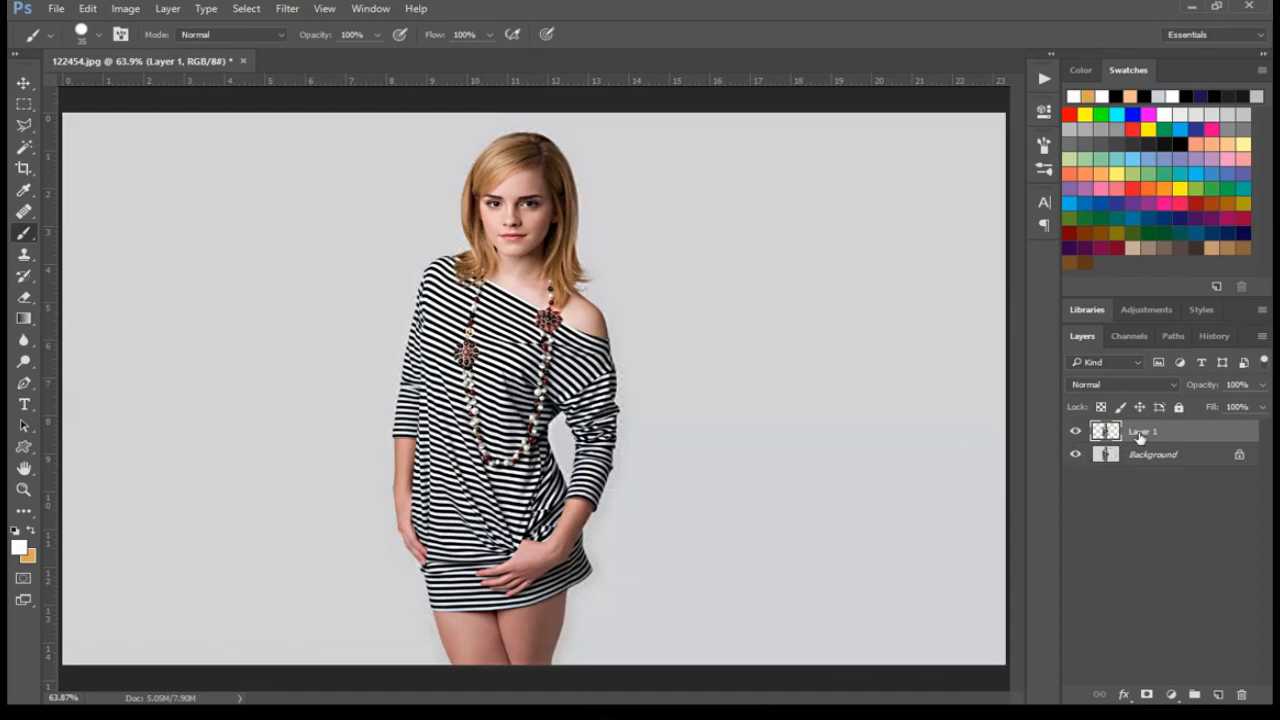
# Step: Place doodle 1 from the Doodle art effect folder as an embedded image, scaled to about 17.6% beside the top of the head
pyautogui.click(22, 84)
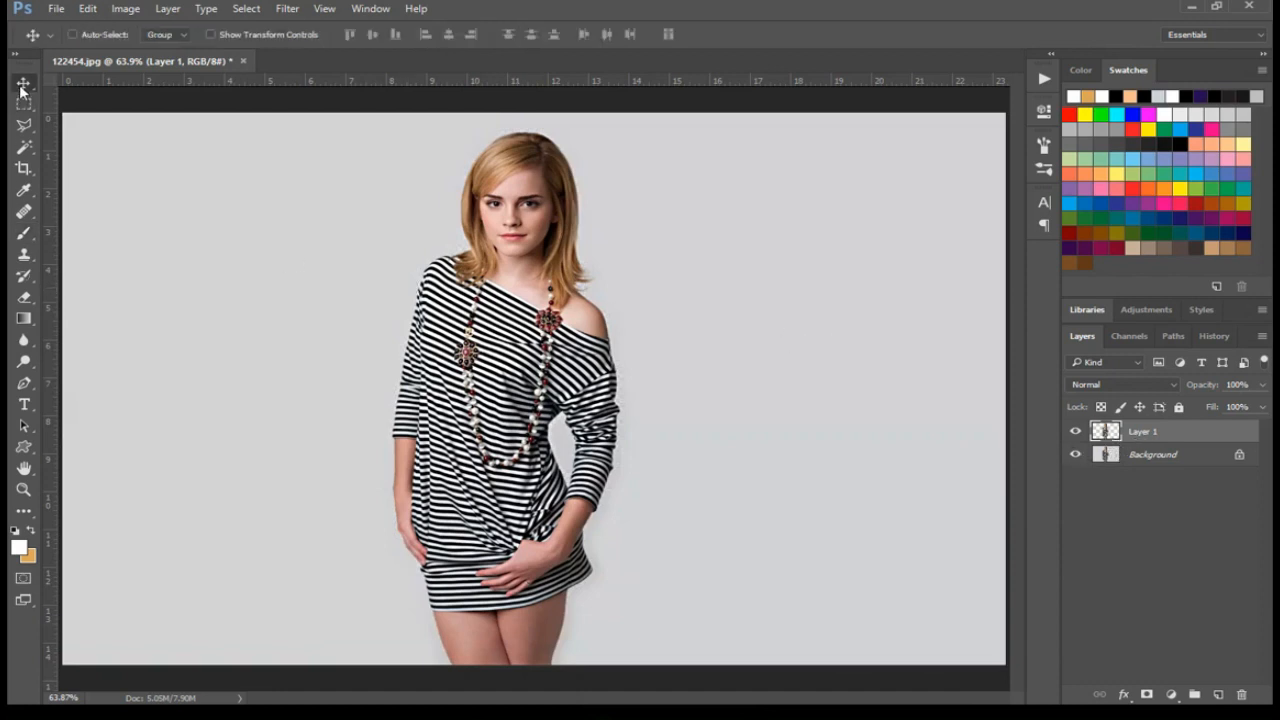
pyautogui.click(56, 8)
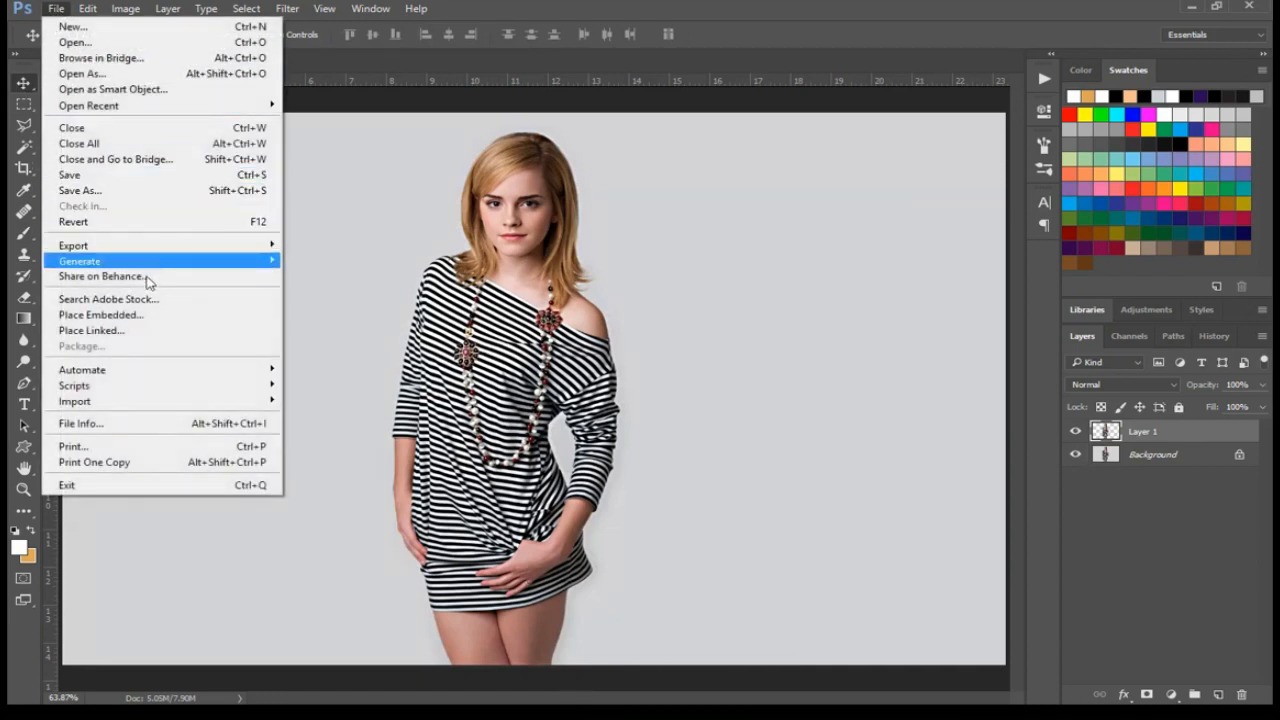
pyautogui.click(124, 315)
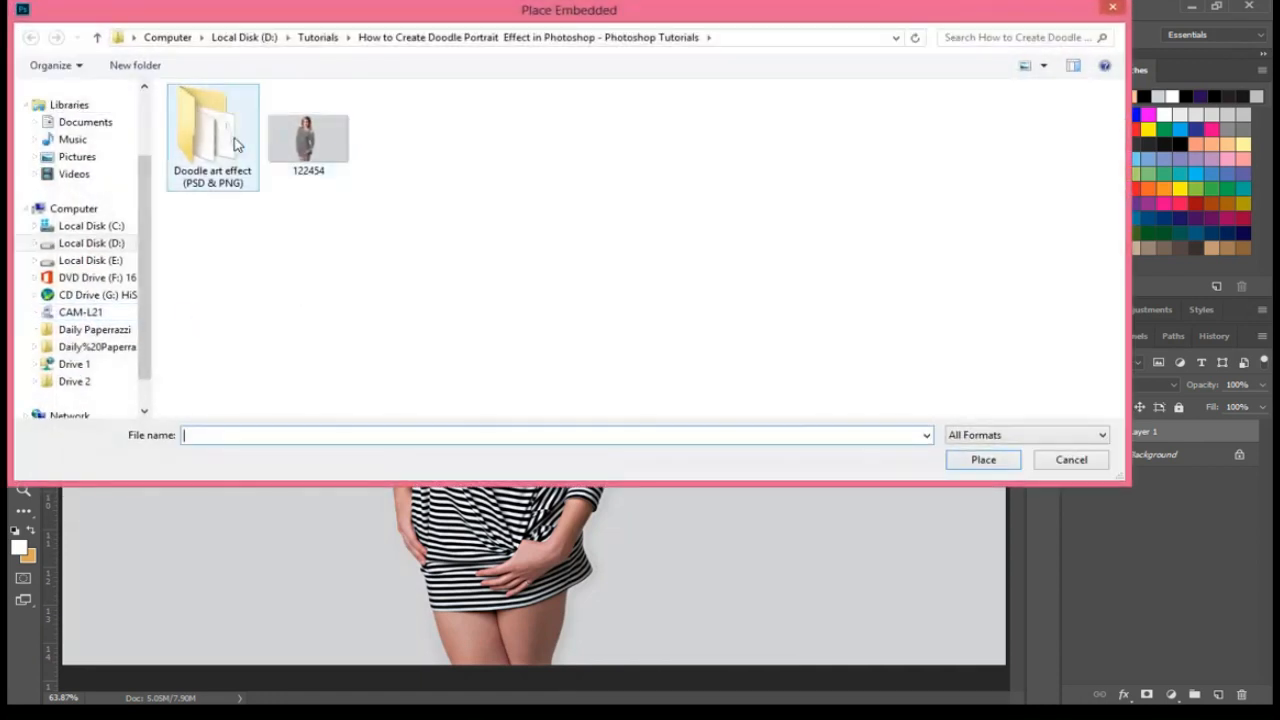
pyautogui.doubleClick(232, 138)
pyautogui.doubleClick(234, 146)
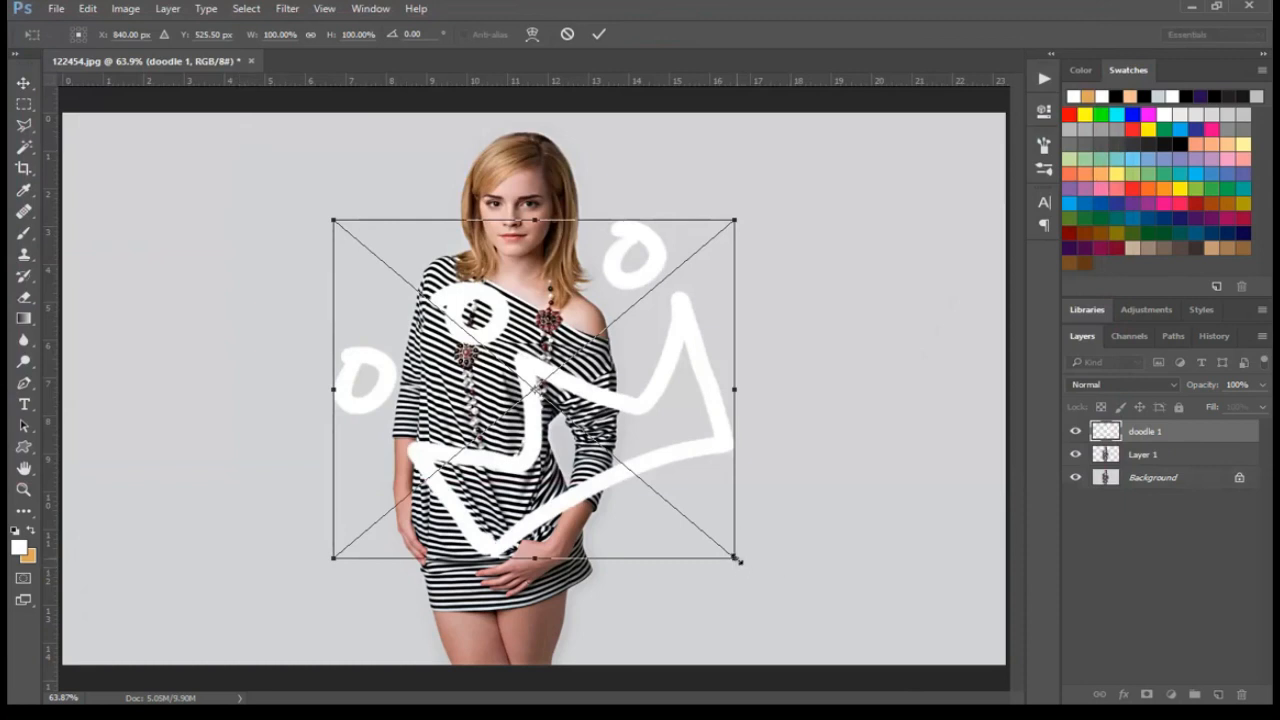
pyautogui.moveTo(737, 561)
pyautogui.mouseDown()
pyautogui.moveTo(594, 412)
pyautogui.moveTo(580, 418)
pyautogui.moveTo(464, 150)
pyautogui.moveTo(491, 157)
pyautogui.mouseUp()
pyautogui.press('Return')
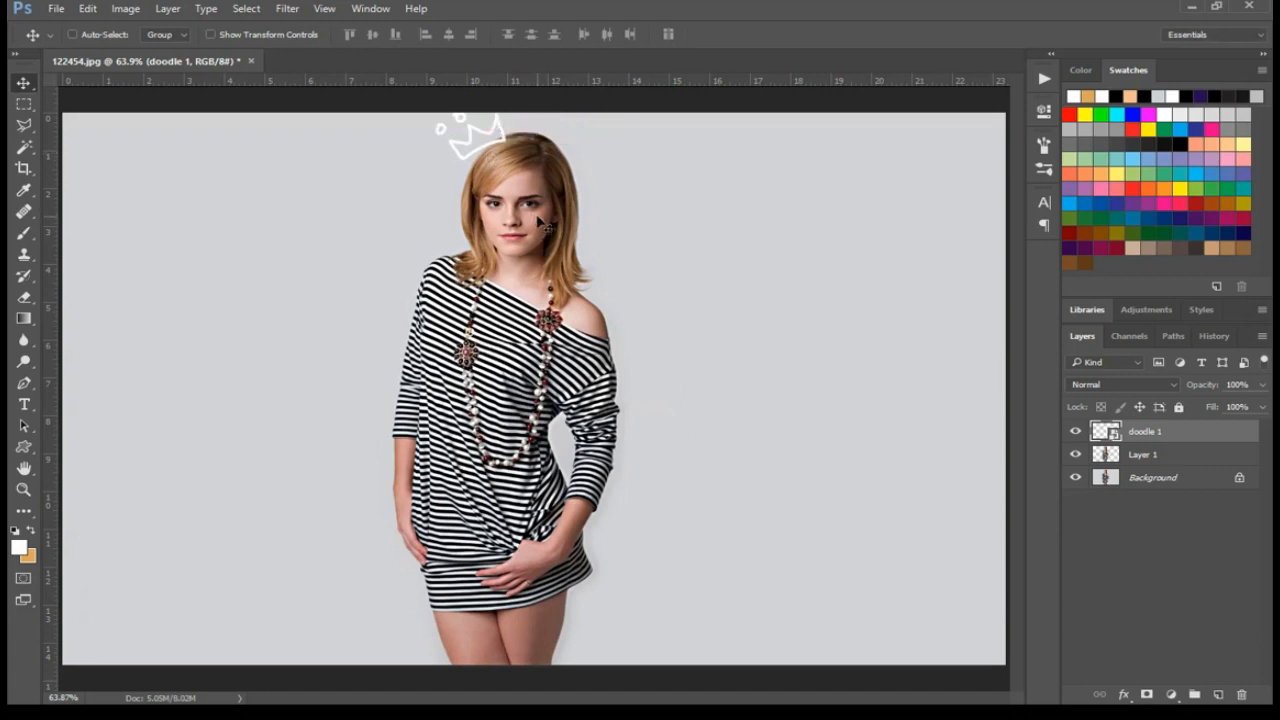
# Step: Scale the crown doodle to about 11.5%, rotate it about -19°, and fit it against the top of the hair
pyautogui.hotkey('ctrl', 't')
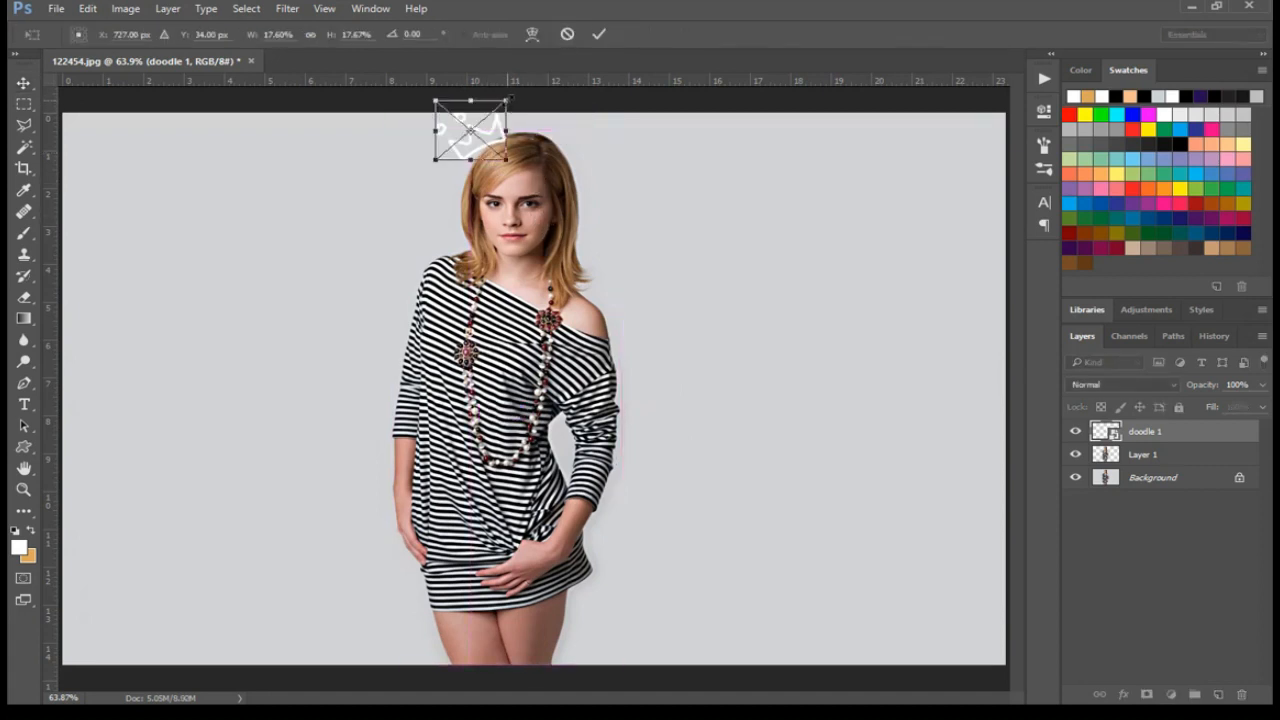
pyautogui.moveTo(507, 160); pyautogui.dragTo(511, 145)
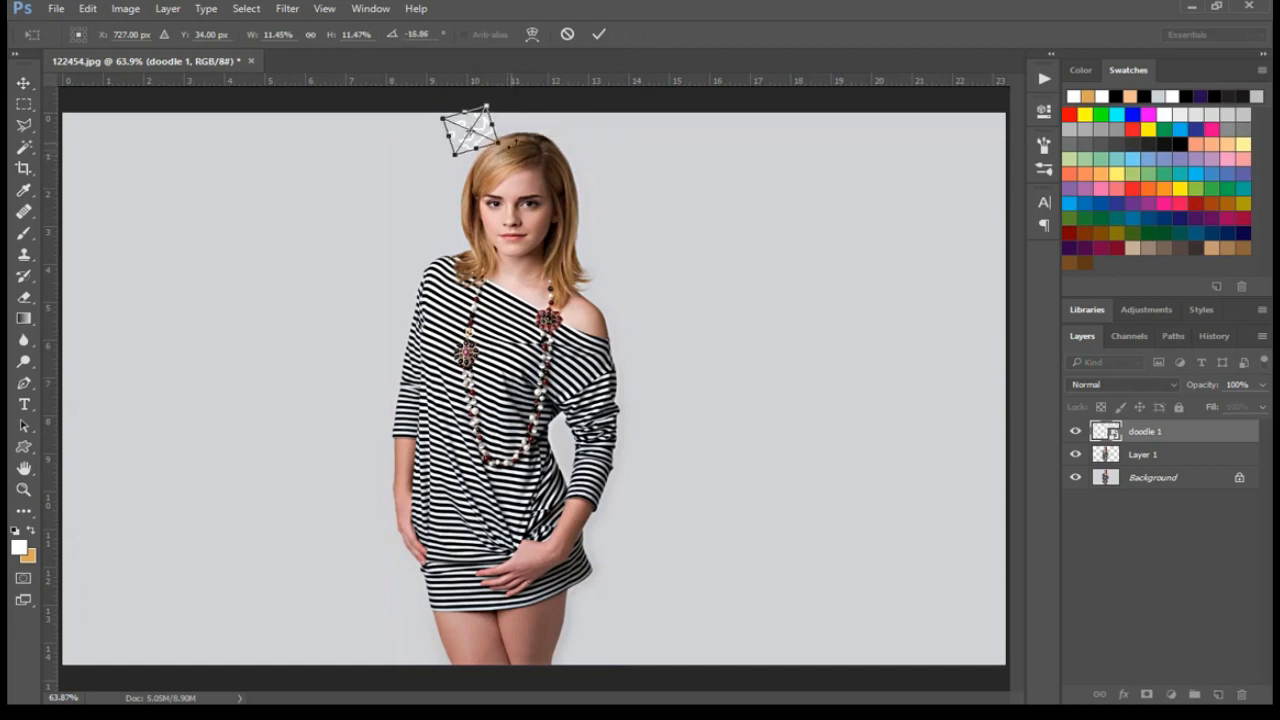
pyautogui.press('Return')
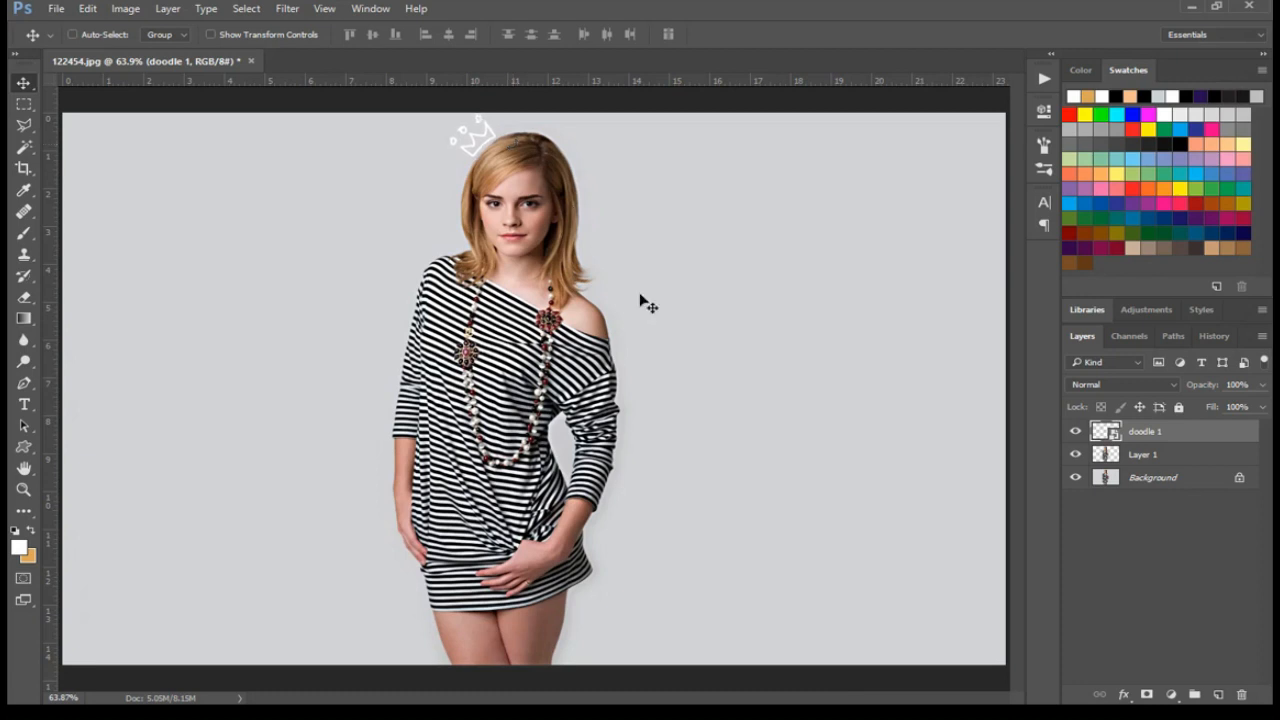
# Step: Place doodle 2 as a linked image and scale the ringed planet down over the woman's bare shoulder
pyautogui.click(56, 9)
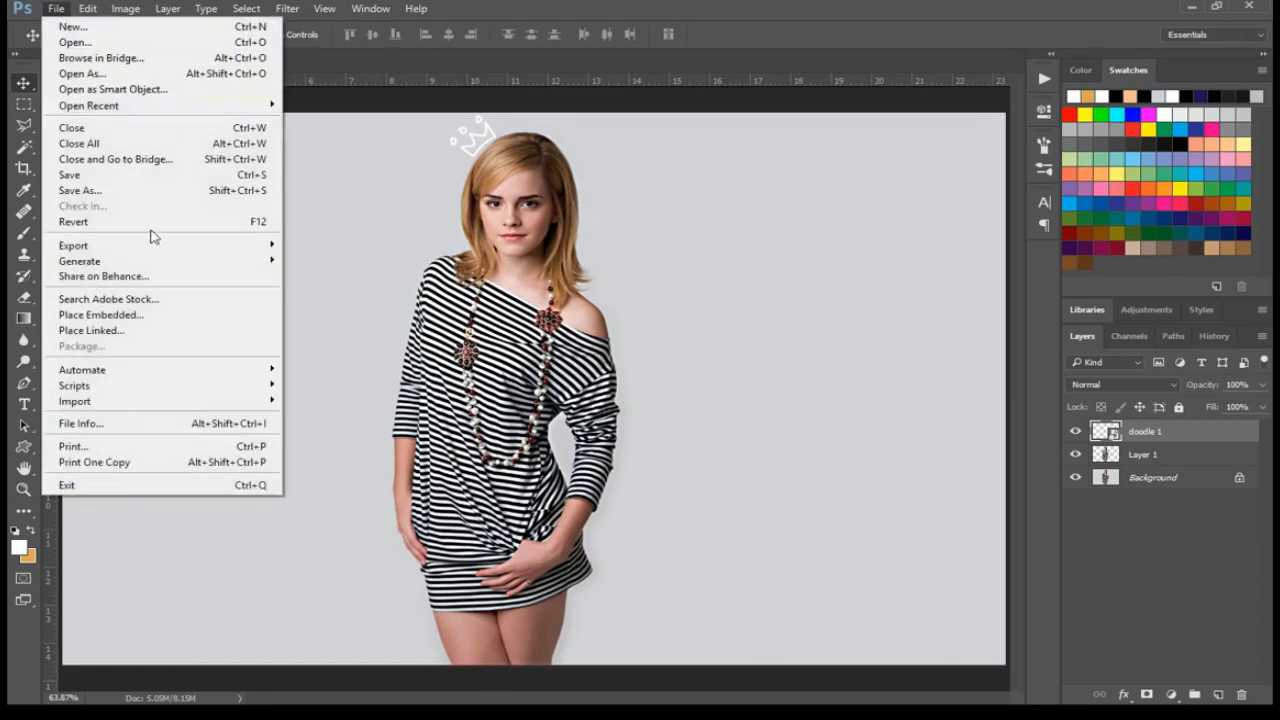
pyautogui.click(171, 329)
pyautogui.doubleClick(307, 140)
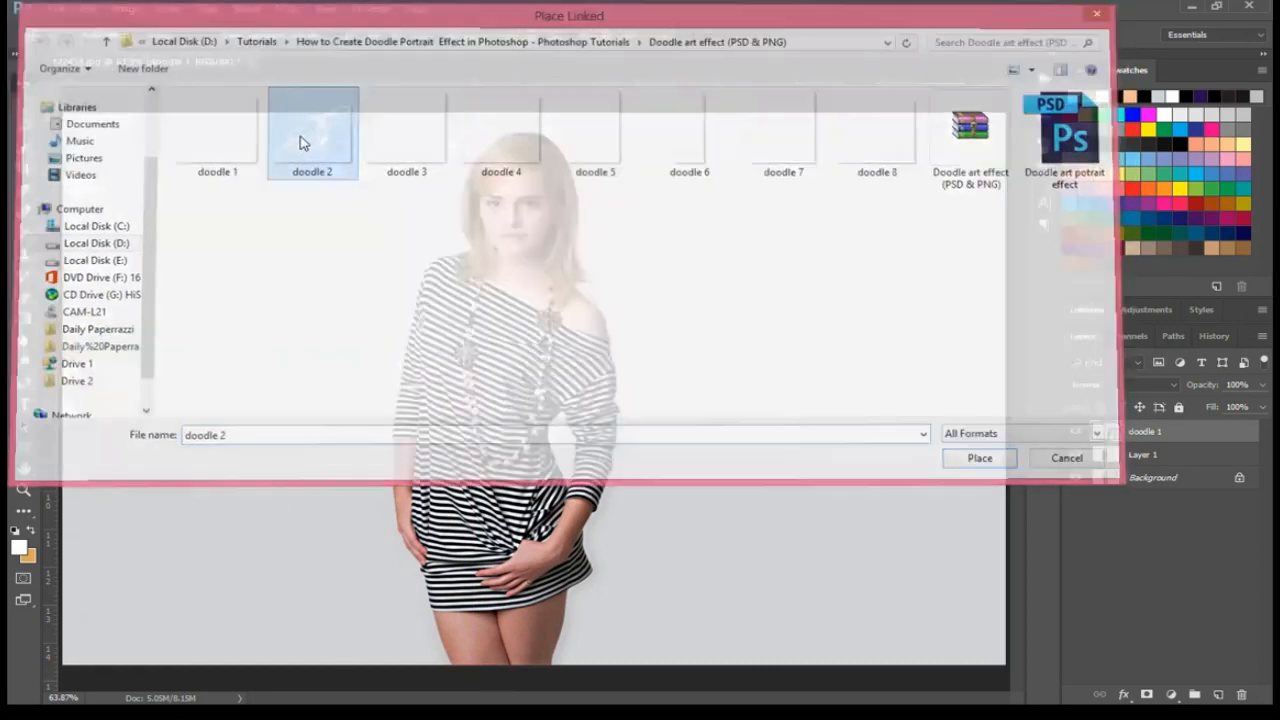
pyautogui.moveTo(903, 121); pyautogui.dragTo(616, 320)
pyautogui.moveTo(582, 373); pyautogui.dragTo(669, 288)
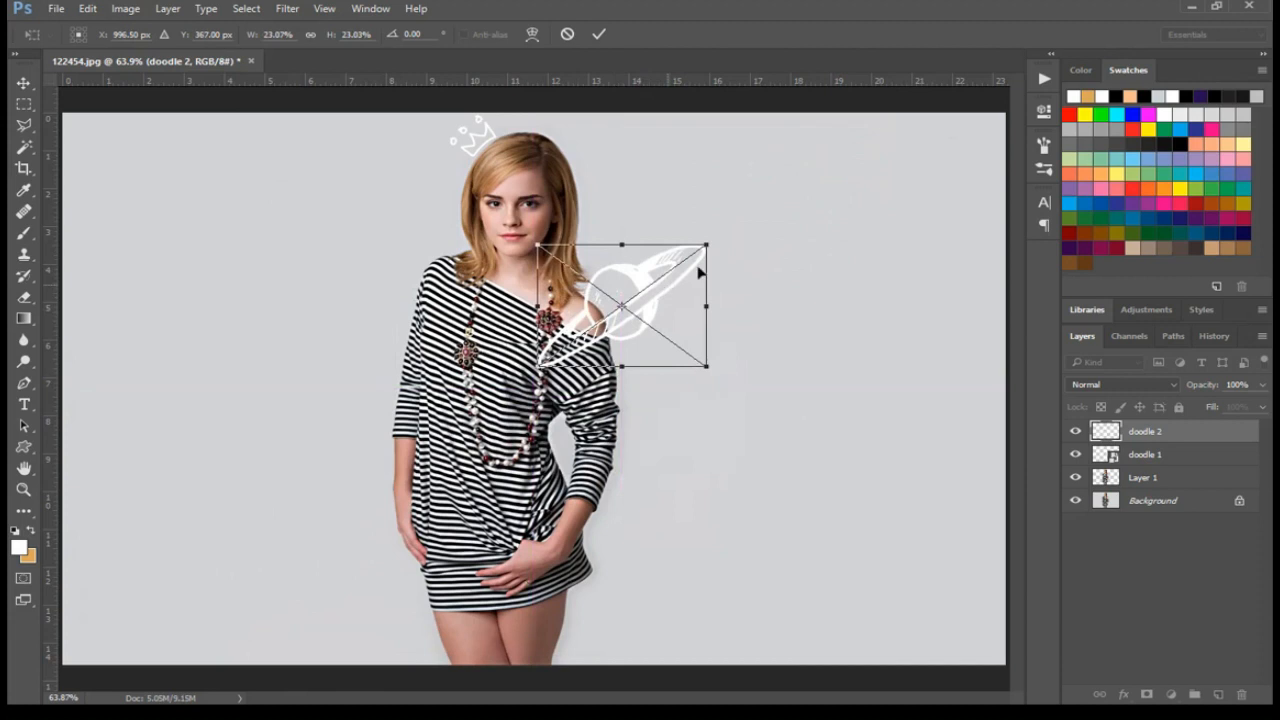
pyautogui.moveTo(707, 243); pyautogui.dragTo(699, 250)
pyautogui.press('Return')
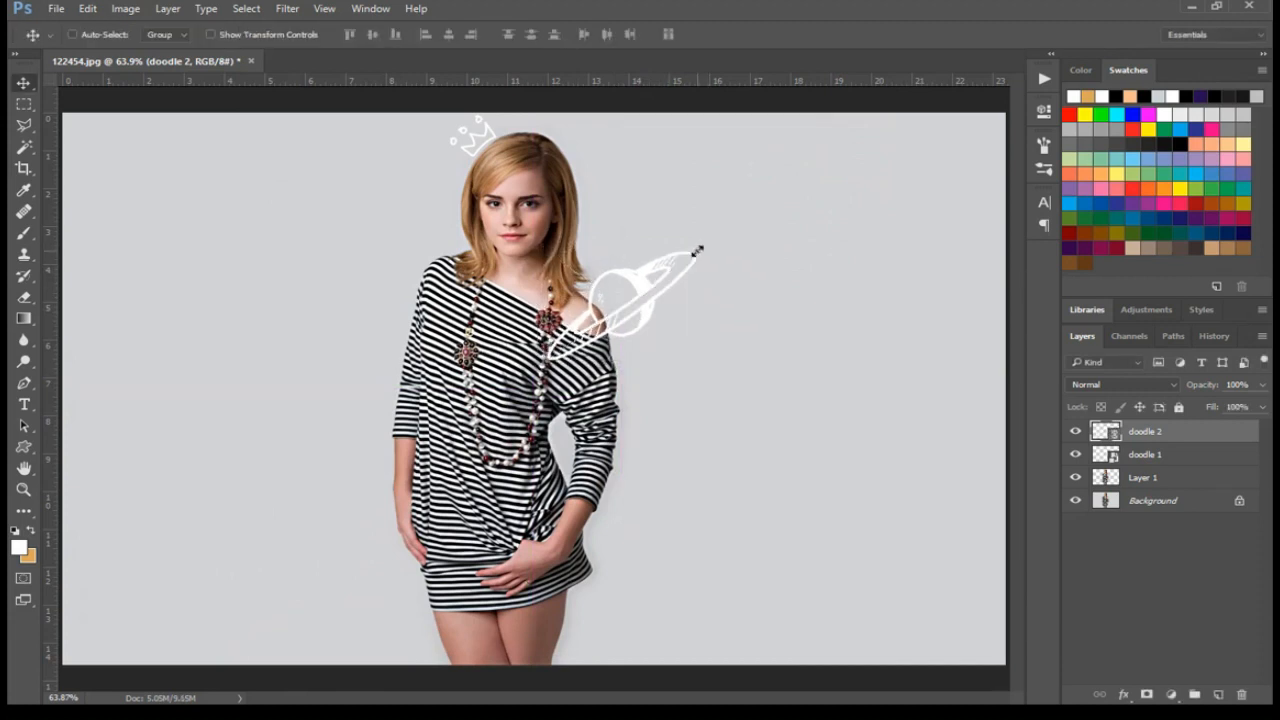
# Step: Place doodle 3 as a linked image, a small round planet beside the head above the ringed planet
pyautogui.click(56, 9)
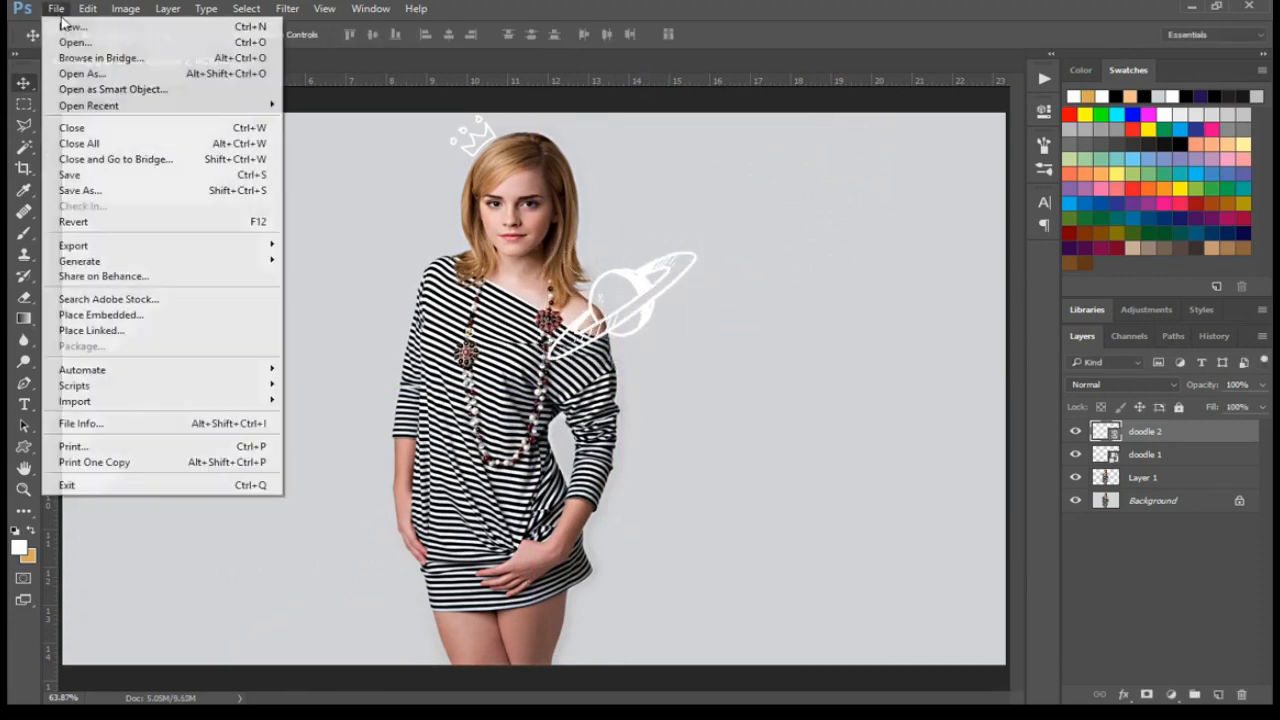
pyautogui.click(120, 331)
pyautogui.doubleClick(394, 148)
pyautogui.moveTo(626, 473)
pyautogui.mouseDown()
pyautogui.moveTo(591, 423)
pyautogui.moveTo(554, 404)
pyautogui.moveTo(475, 240)
pyautogui.moveTo(445, 247)
pyautogui.moveTo(632, 176)
pyautogui.moveTo(618, 168)
pyautogui.mouseUp()
pyautogui.press('Return')
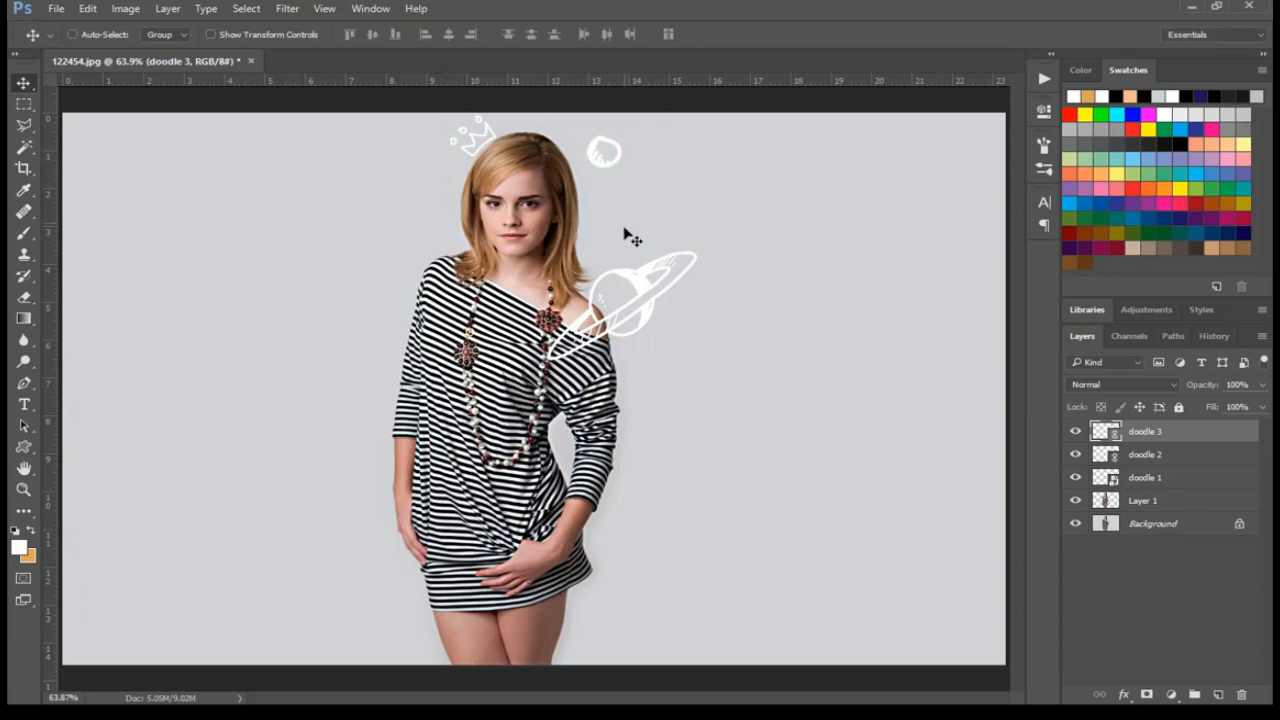
# Step: Place doodle 4 as a linked image, a small star beside the woman's covered shoulder
pyautogui.click(66, 12)
pyautogui.click(129, 333)
pyautogui.doubleClick(500, 127)
pyautogui.moveTo(632, 478)
pyautogui.mouseDown()
pyautogui.moveTo(603, 430)
pyautogui.moveTo(548, 402)
pyautogui.moveTo(466, 280)
pyautogui.moveTo(438, 187)
pyautogui.moveTo(409, 307)
pyautogui.mouseUp()
pyautogui.press('Return')
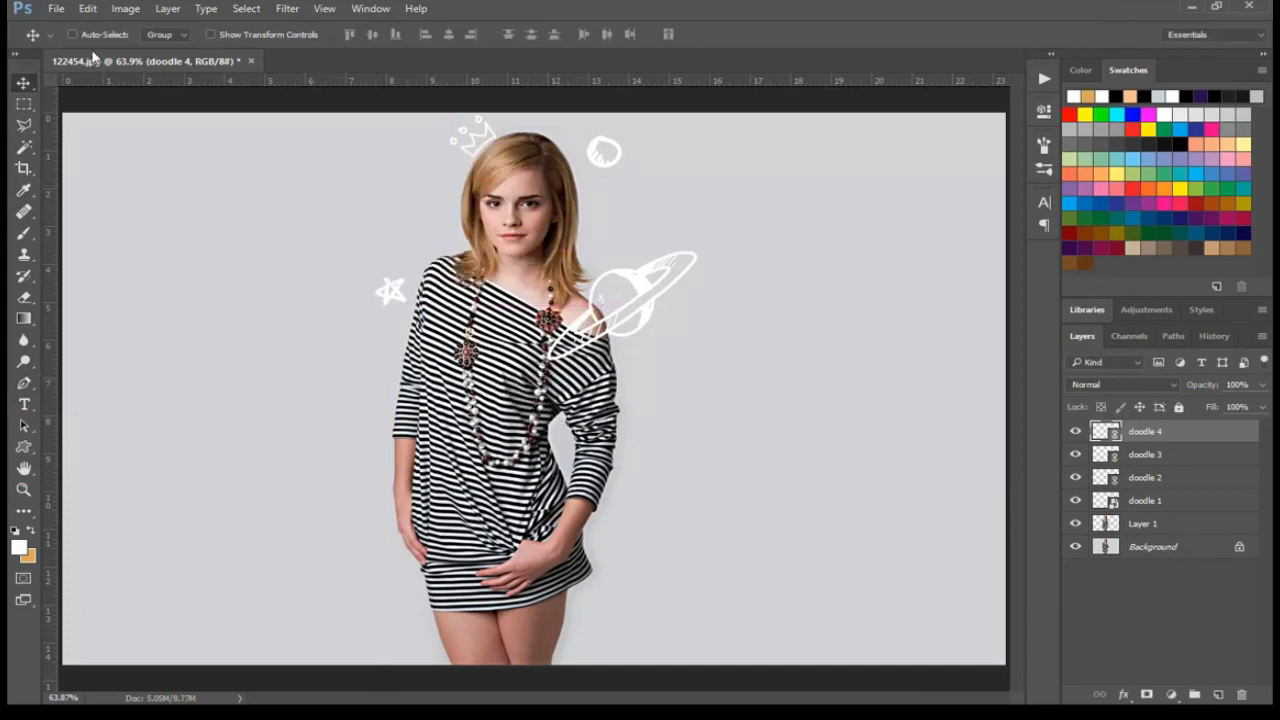
# Step: Place doodle 5 as an embedded image, rotate the scribble about 37°, and scale it to about 23% across the woman's face
pyautogui.click(57, 9)
pyautogui.click(125, 315)
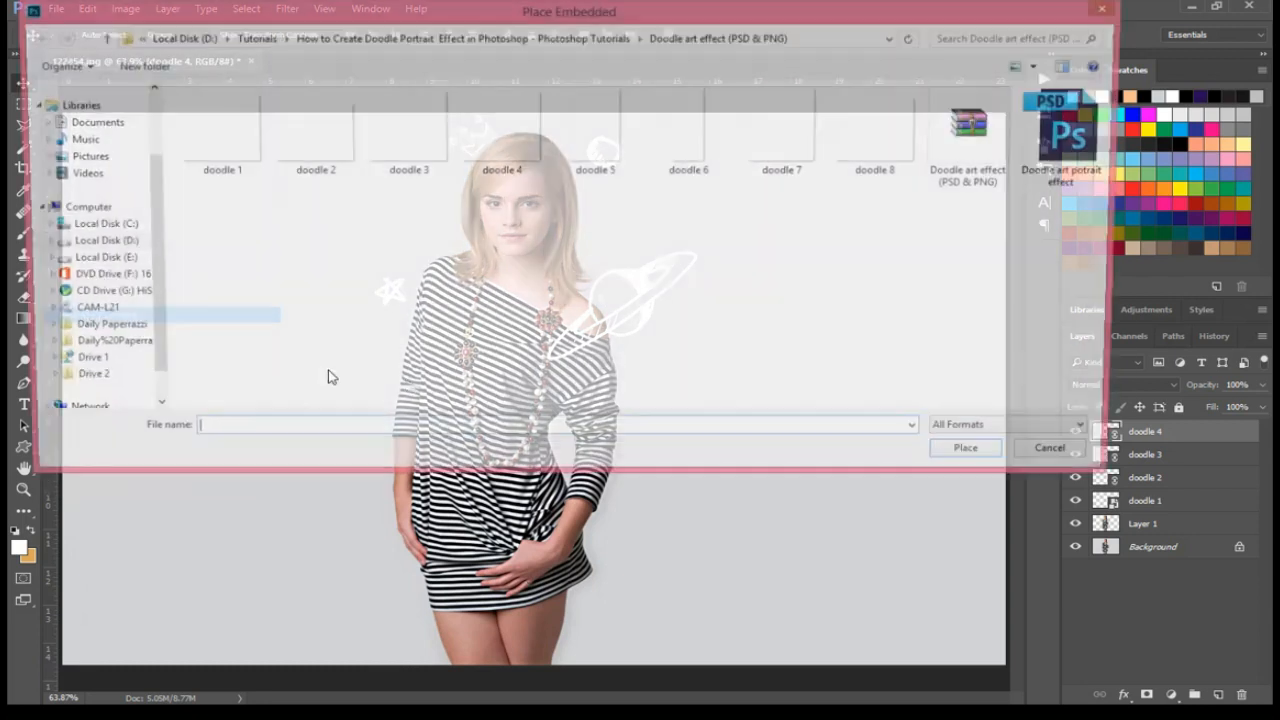
pyautogui.doubleClick(597, 135)
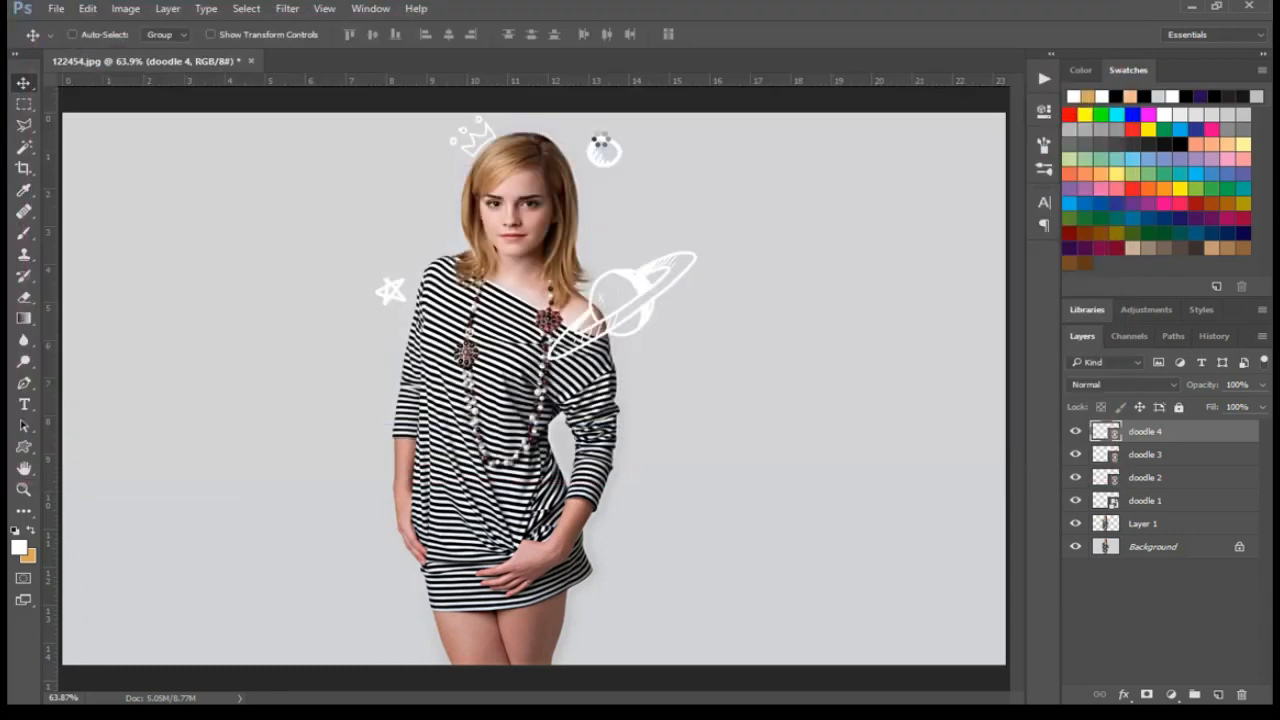
pyautogui.moveTo(726, 112)
pyautogui.mouseDown()
pyautogui.moveTo(634, 225)
pyautogui.moveTo(589, 318)
pyautogui.mouseUp()
pyautogui.moveTo(578, 378)
pyautogui.mouseDown()
pyautogui.moveTo(540, 210)
pyautogui.moveTo(560, 150)
pyautogui.moveTo(633, 197)
pyautogui.mouseUp()
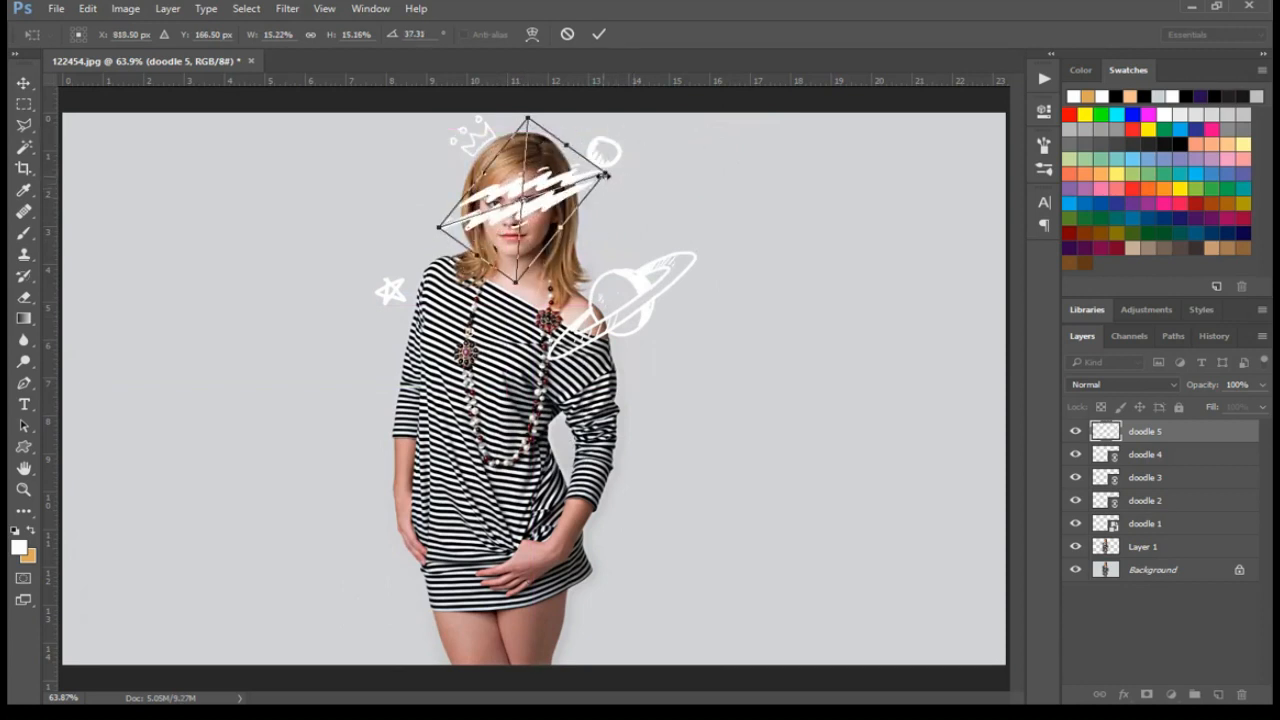
pyautogui.moveTo(514, 285); pyautogui.dragTo(524, 323)
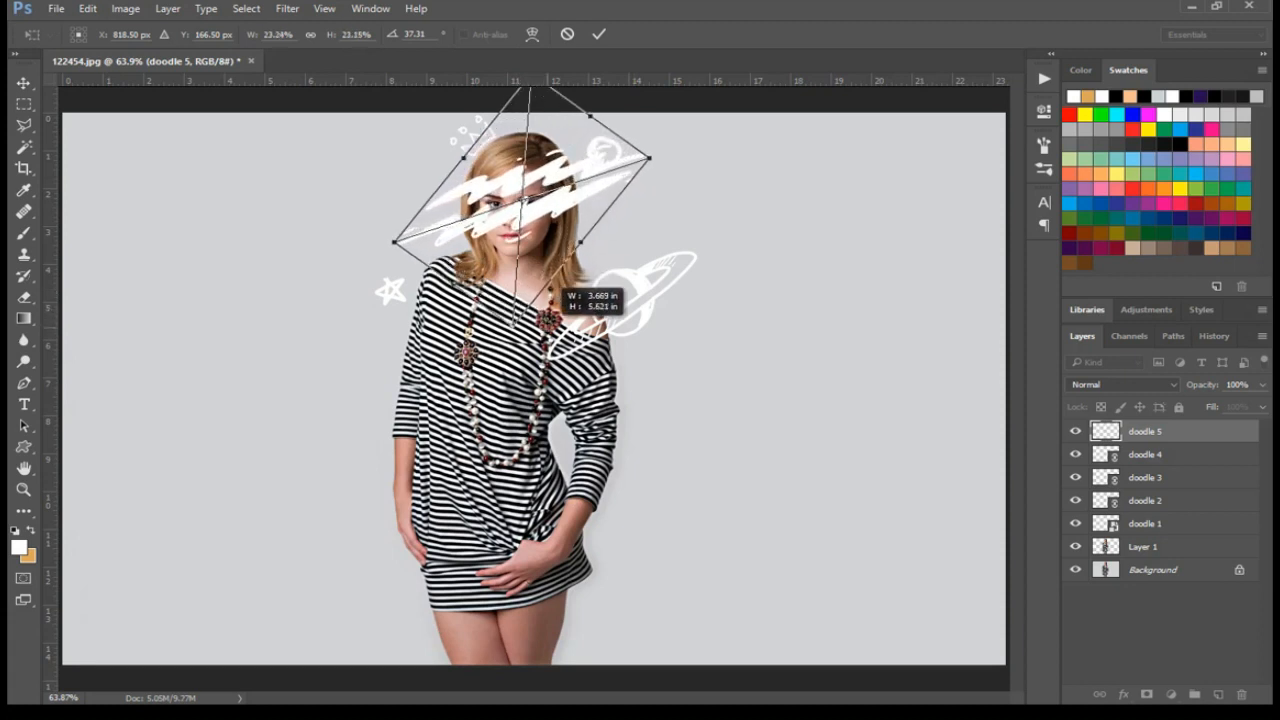
pyautogui.press('Return')
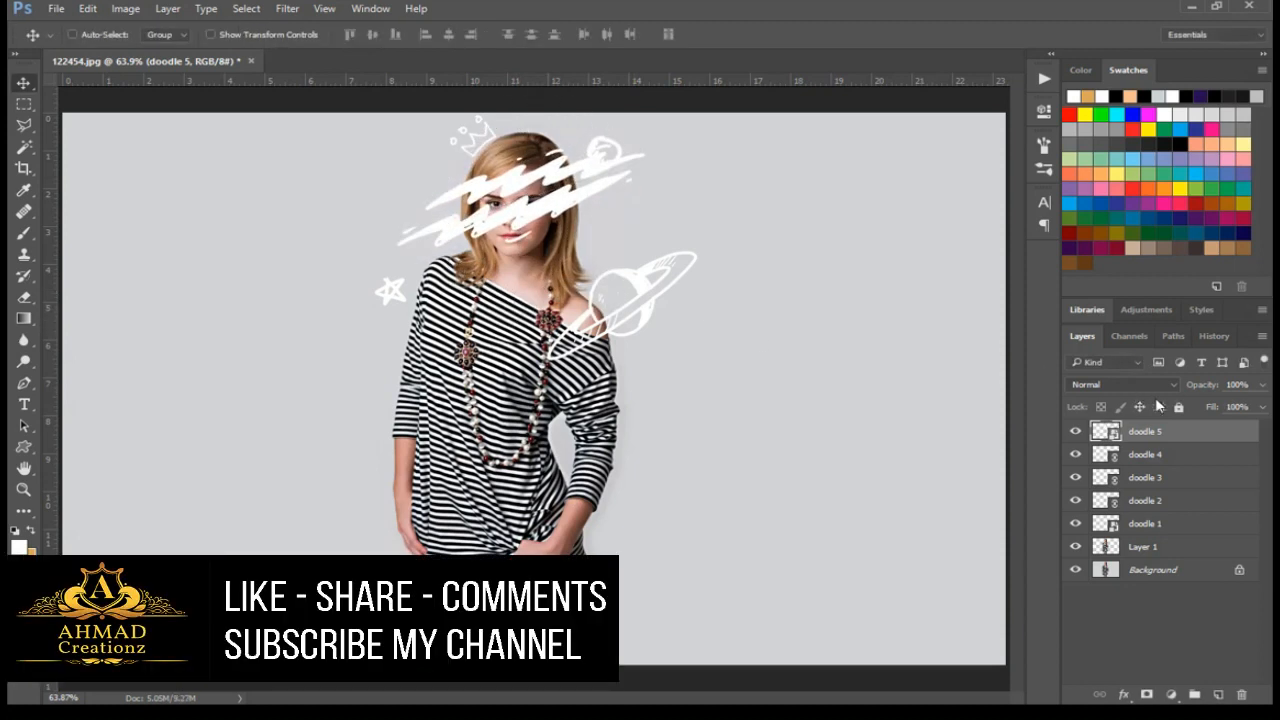
# Step: Place doodle 6 as an embedded image above doodle 5, scaling the curved dashes to about 26.5% beside the arm below the ringed planet
pyautogui.moveTo(1108, 548)
pyautogui.mouseDown()
pyautogui.moveTo(1110, 430)
pyautogui.moveTo(1110, 548)
pyautogui.mouseUp()
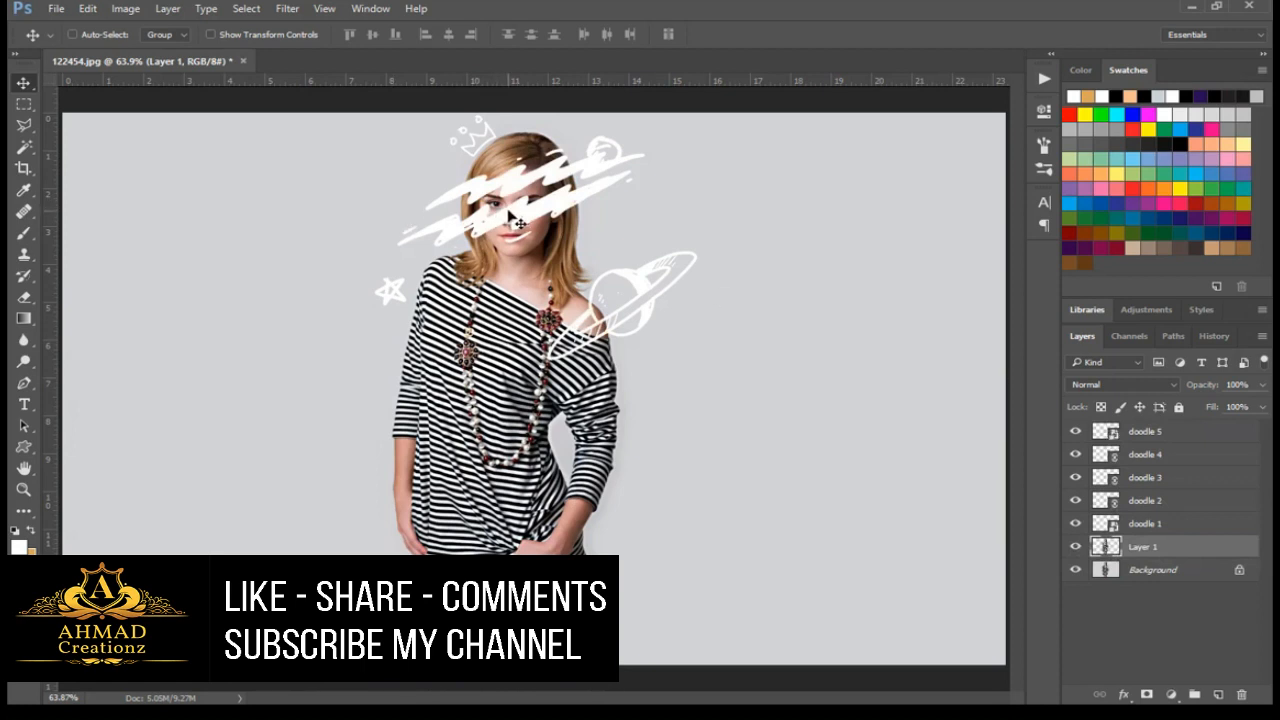
pyautogui.click(1112, 435)
pyautogui.click(55, 9)
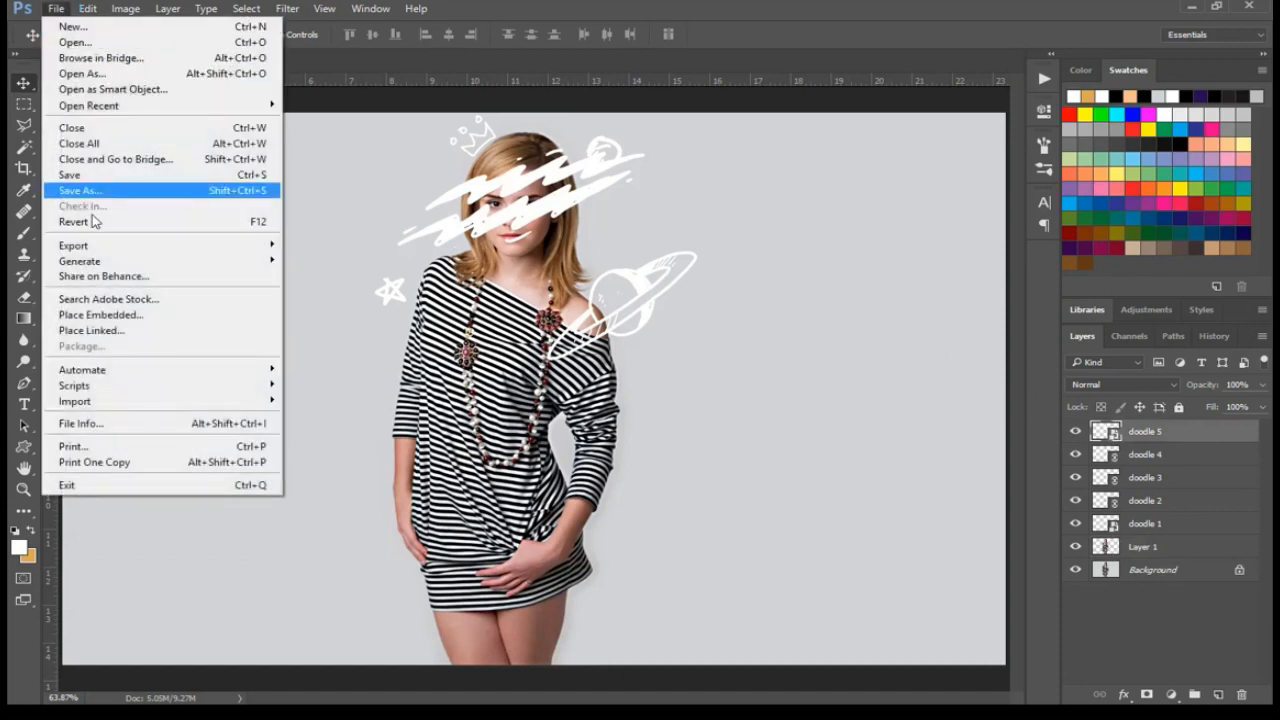
pyautogui.click(112, 318)
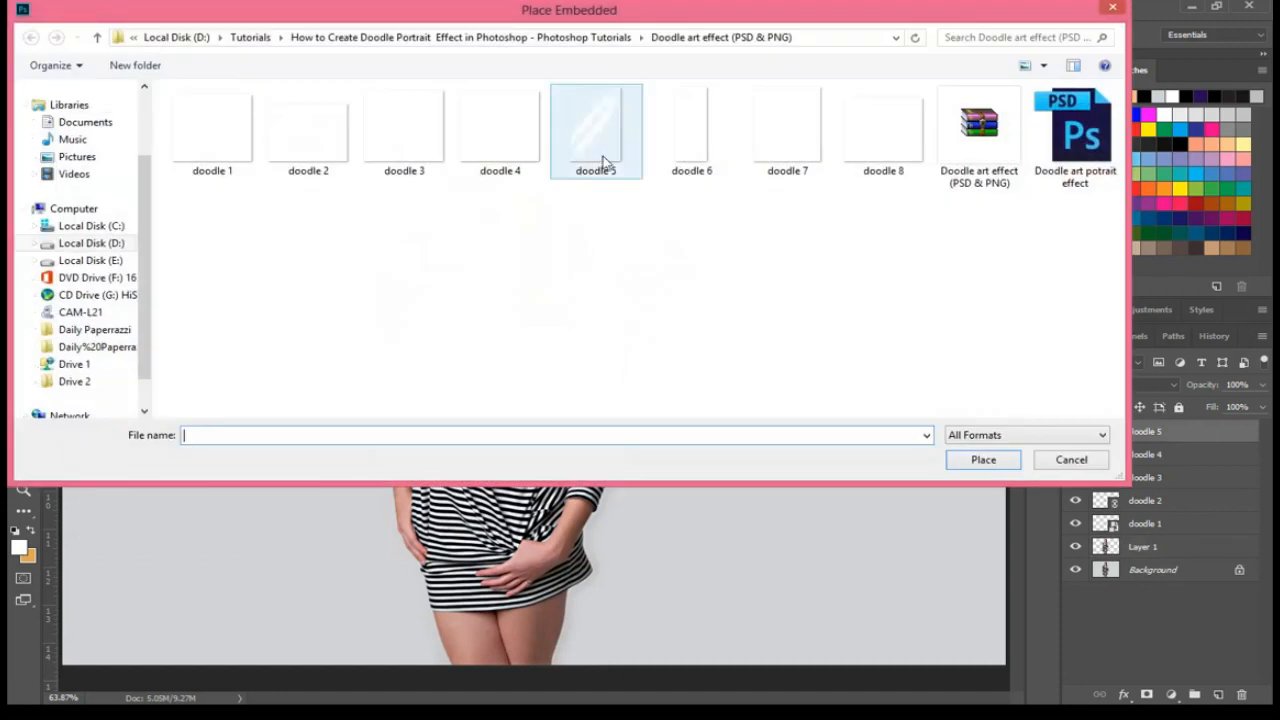
pyautogui.doubleClick(690, 152)
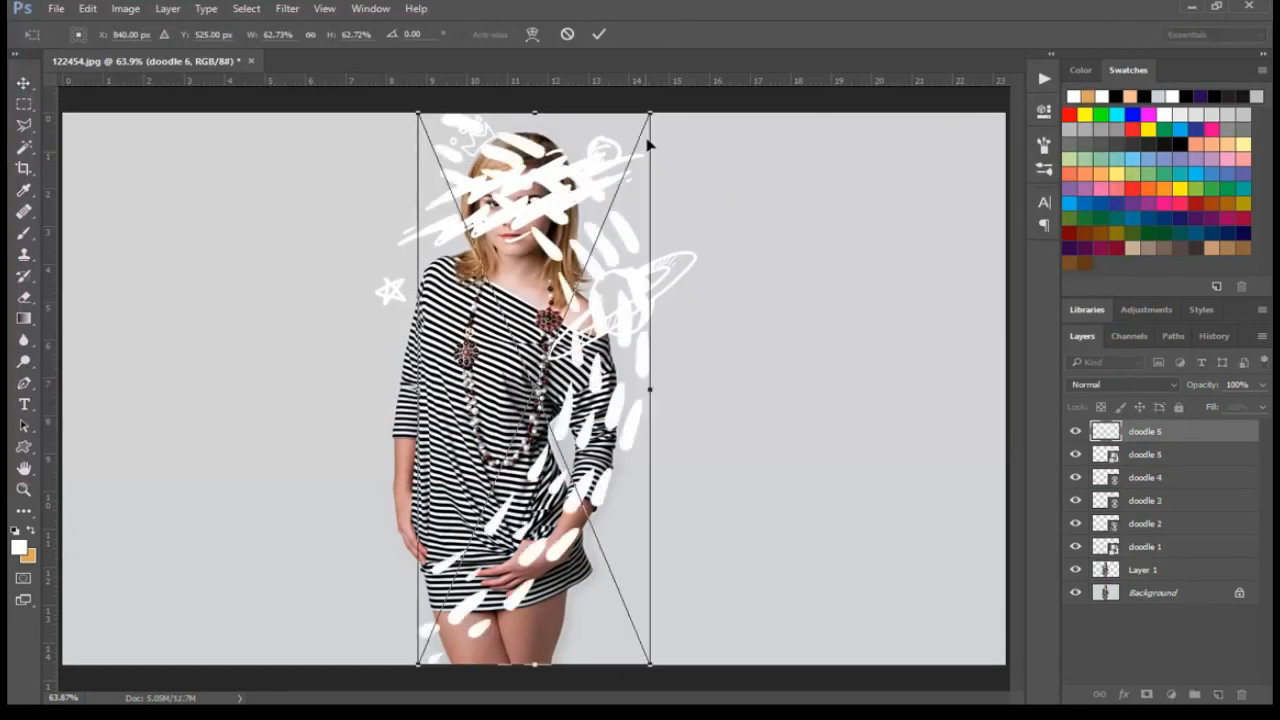
pyautogui.moveTo(649, 112); pyautogui.dragTo(580, 268)
pyautogui.moveTo(557, 404)
pyautogui.mouseDown()
pyautogui.moveTo(661, 467)
pyautogui.moveTo(658, 484)
pyautogui.mouseUp()
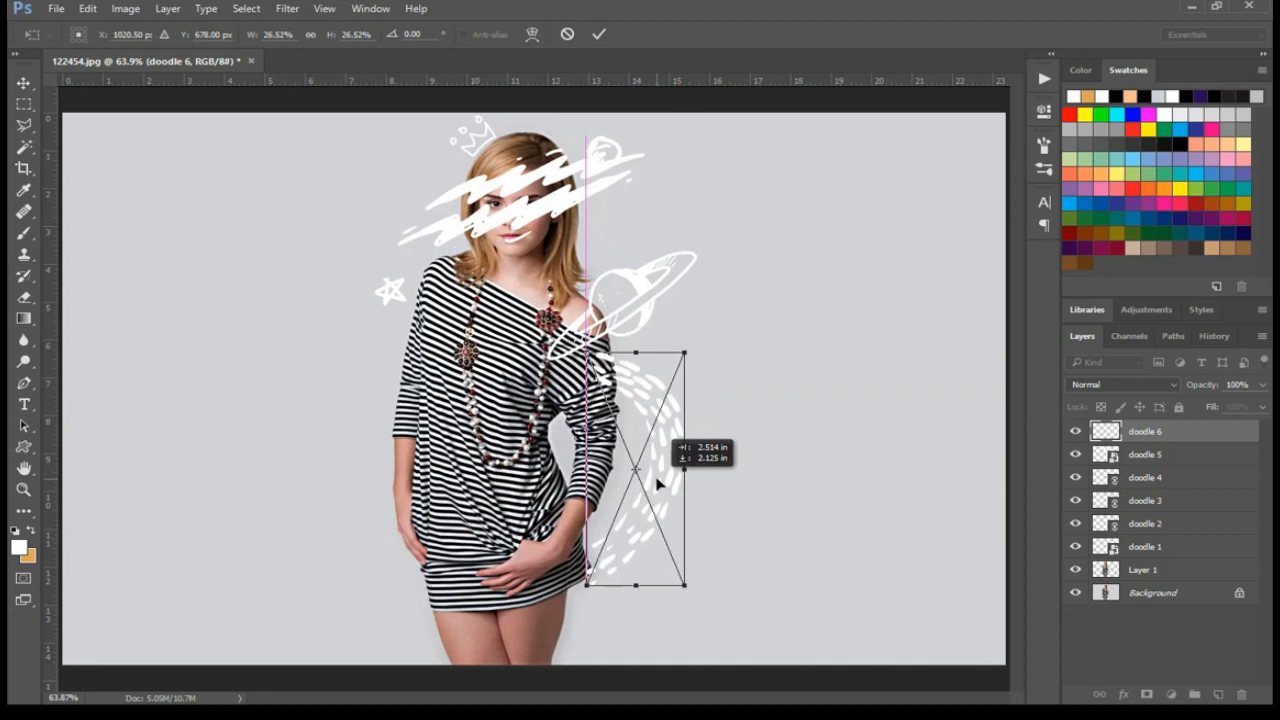
pyautogui.moveTo(655, 484); pyautogui.dragTo(647, 479)
pyautogui.press('Return')
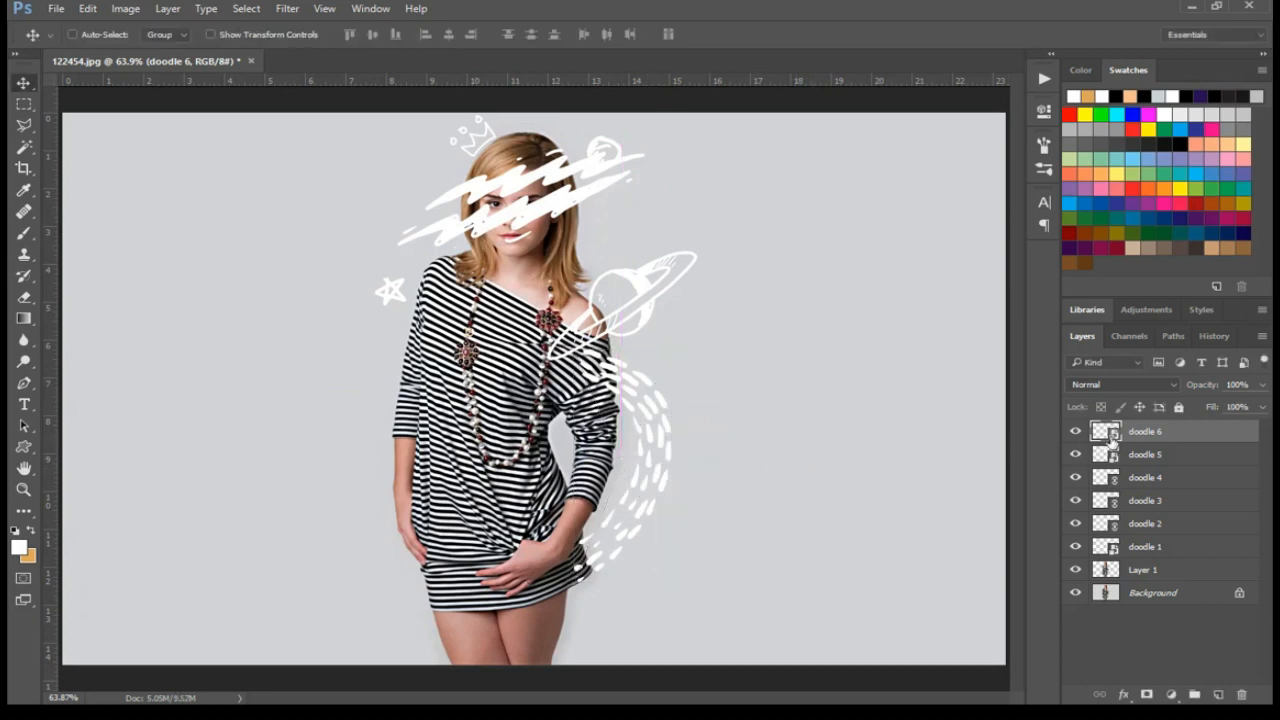
# Step: Place doodle 7 as a linked image and scale the SAP lettering to about 24% beside the sleeve below the star
pyautogui.click(60, 10)
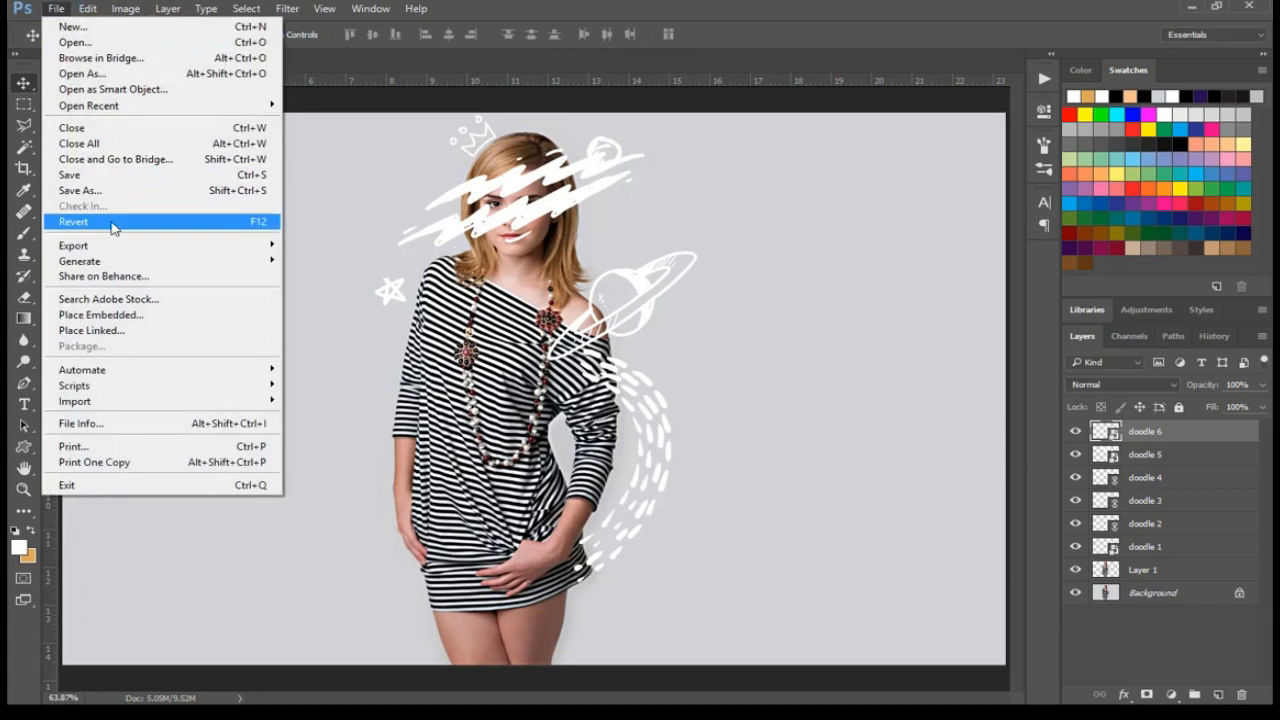
pyautogui.click(107, 331)
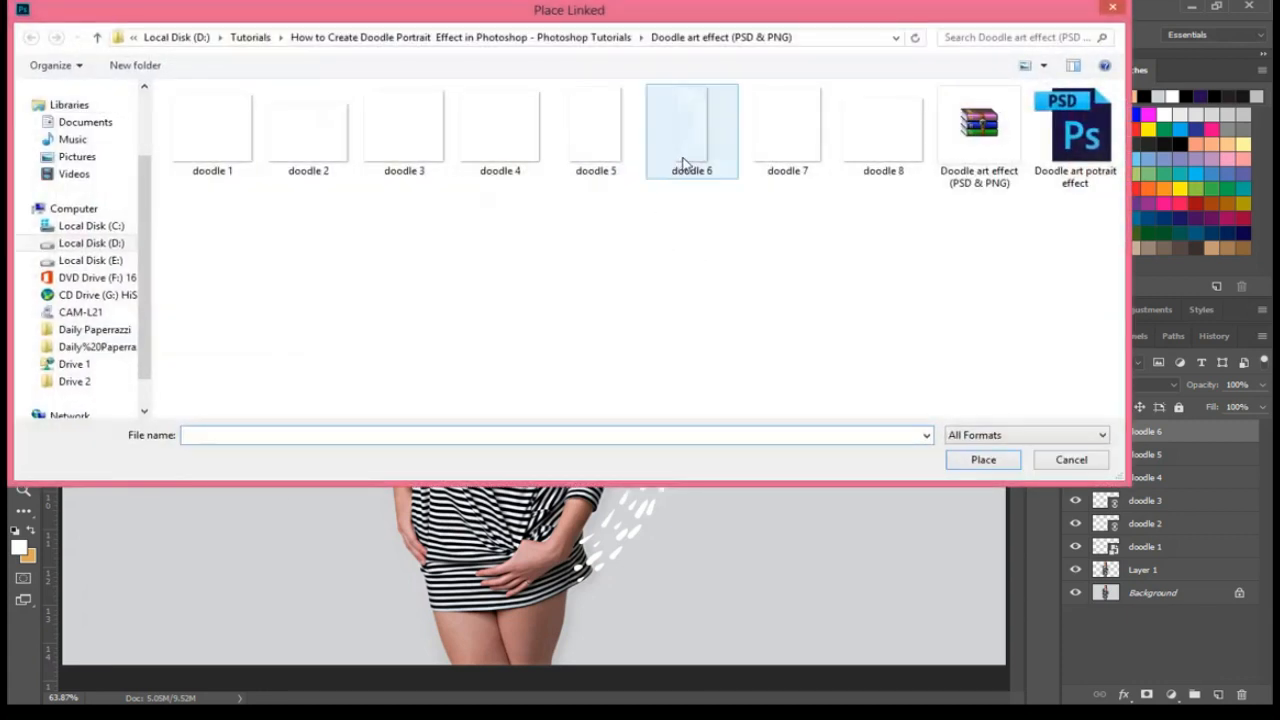
pyautogui.click(778, 152)
pyautogui.click(976, 465)
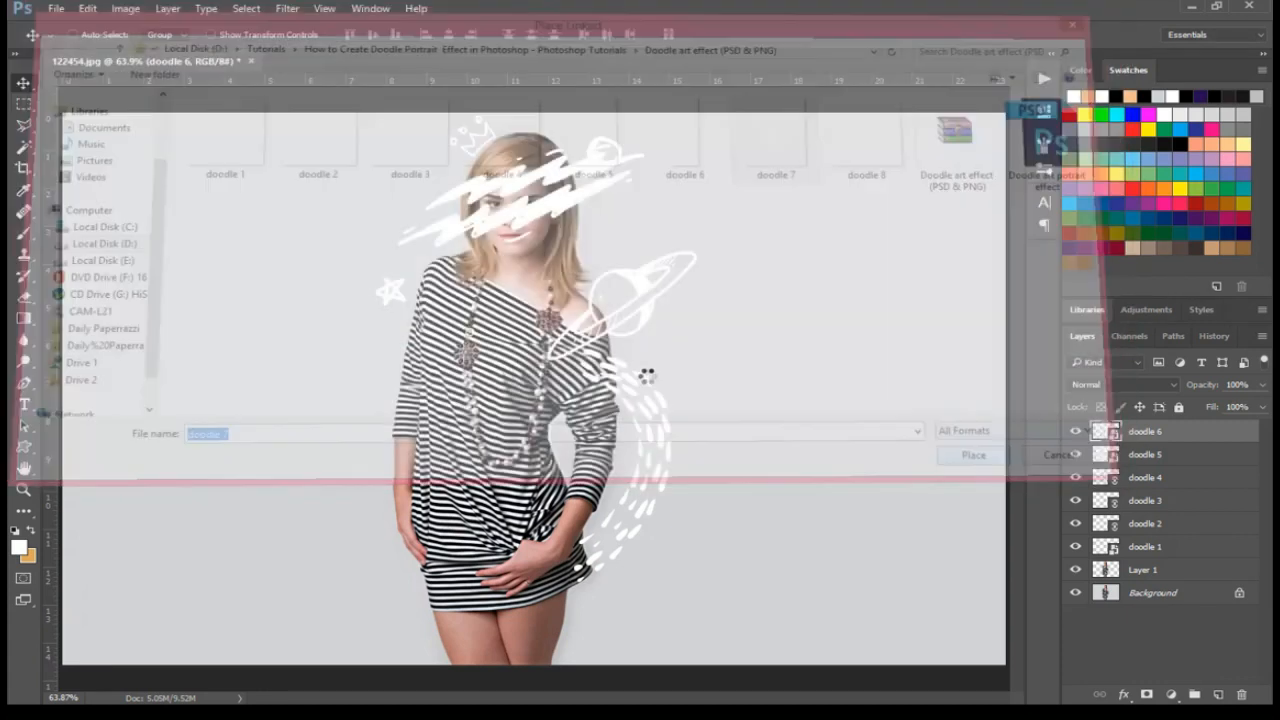
pyautogui.moveTo(783, 115)
pyautogui.mouseDown()
pyautogui.moveTo(585, 310)
pyautogui.moveTo(592, 322)
pyautogui.mouseUp()
pyautogui.moveTo(566, 385); pyautogui.dragTo(362, 393)
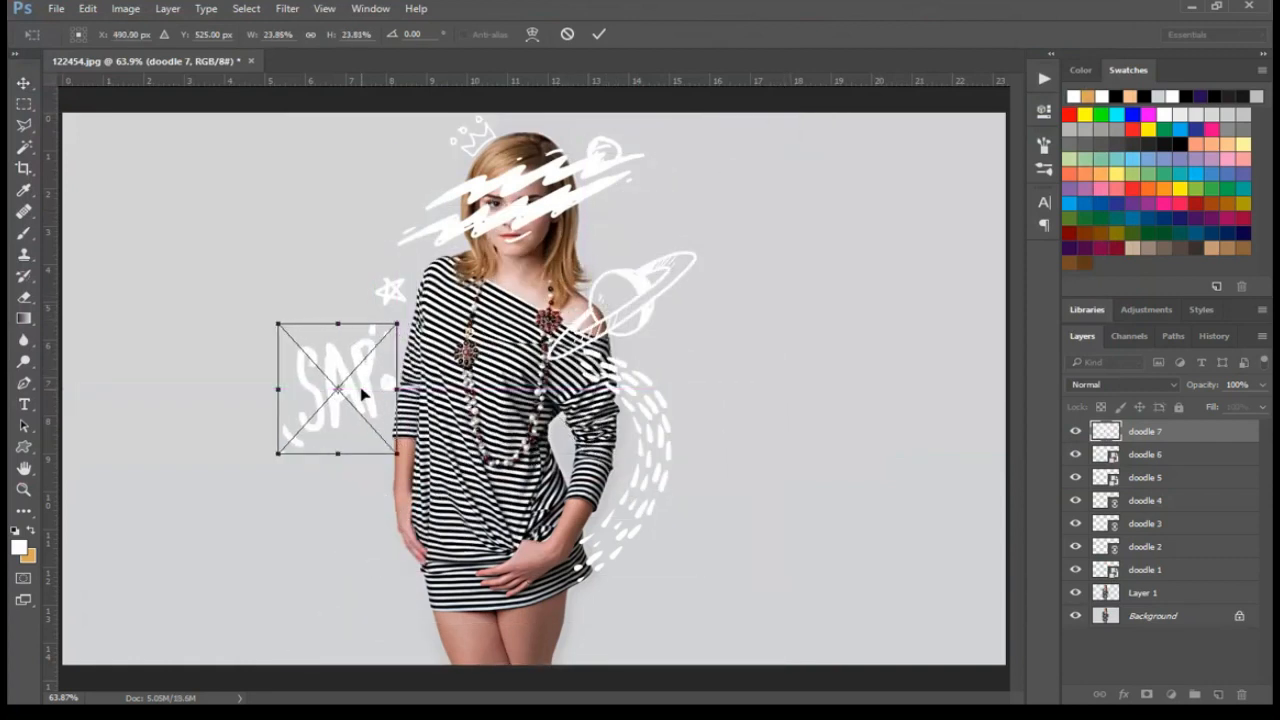
pyautogui.press('Return')
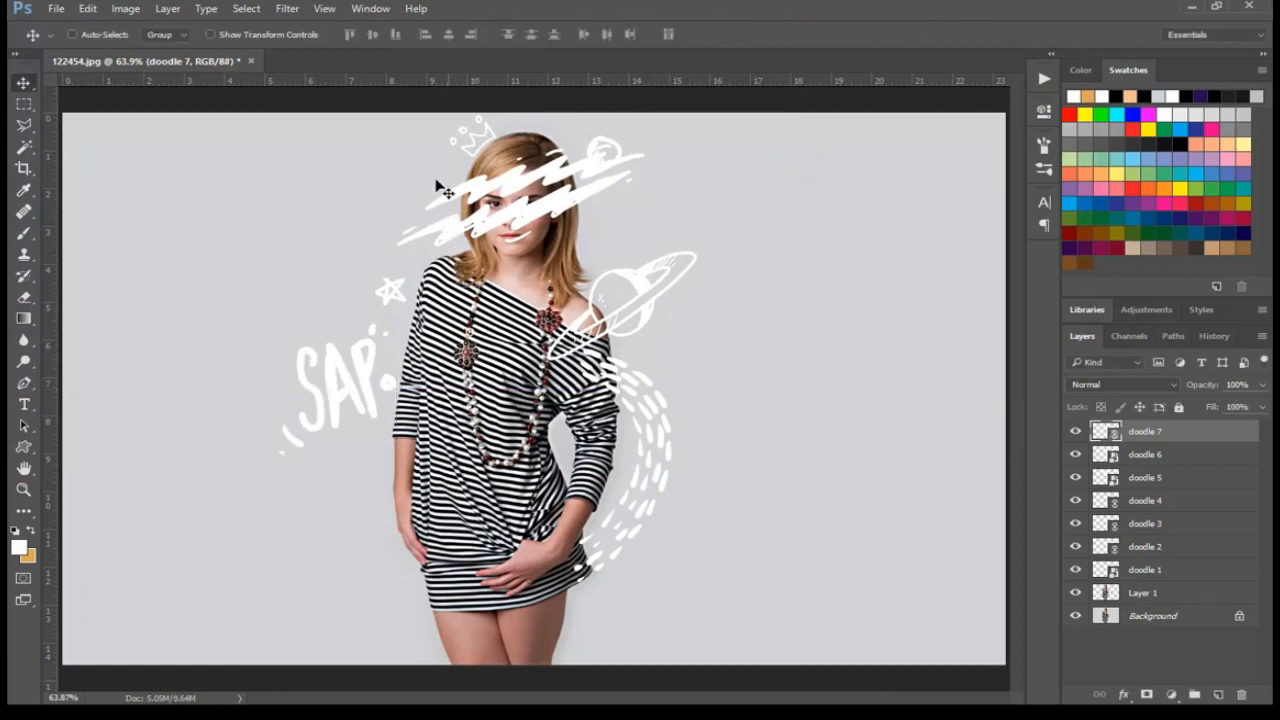
# Step: Place doodle 8 as a linked image and scale the DUDE lettering down over the dress, just below the SAP lettering
pyautogui.click(57, 10)
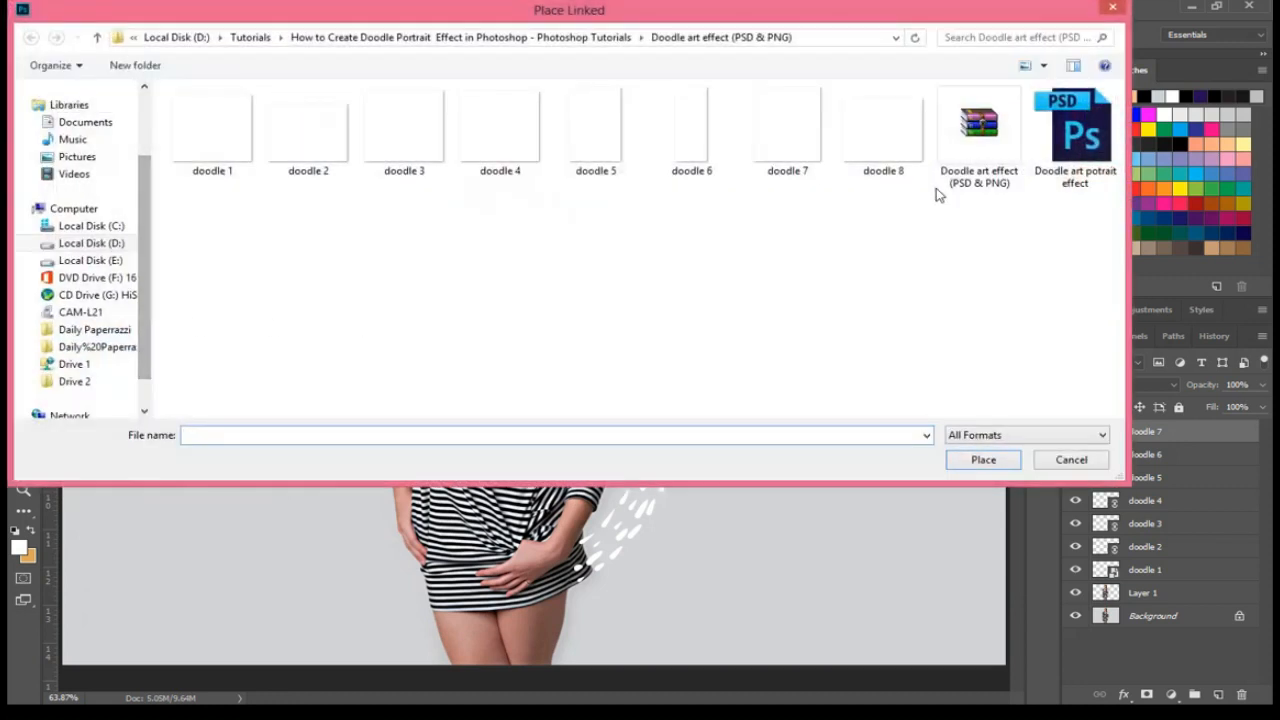
pyautogui.click(884, 140)
pyautogui.click(982, 461)
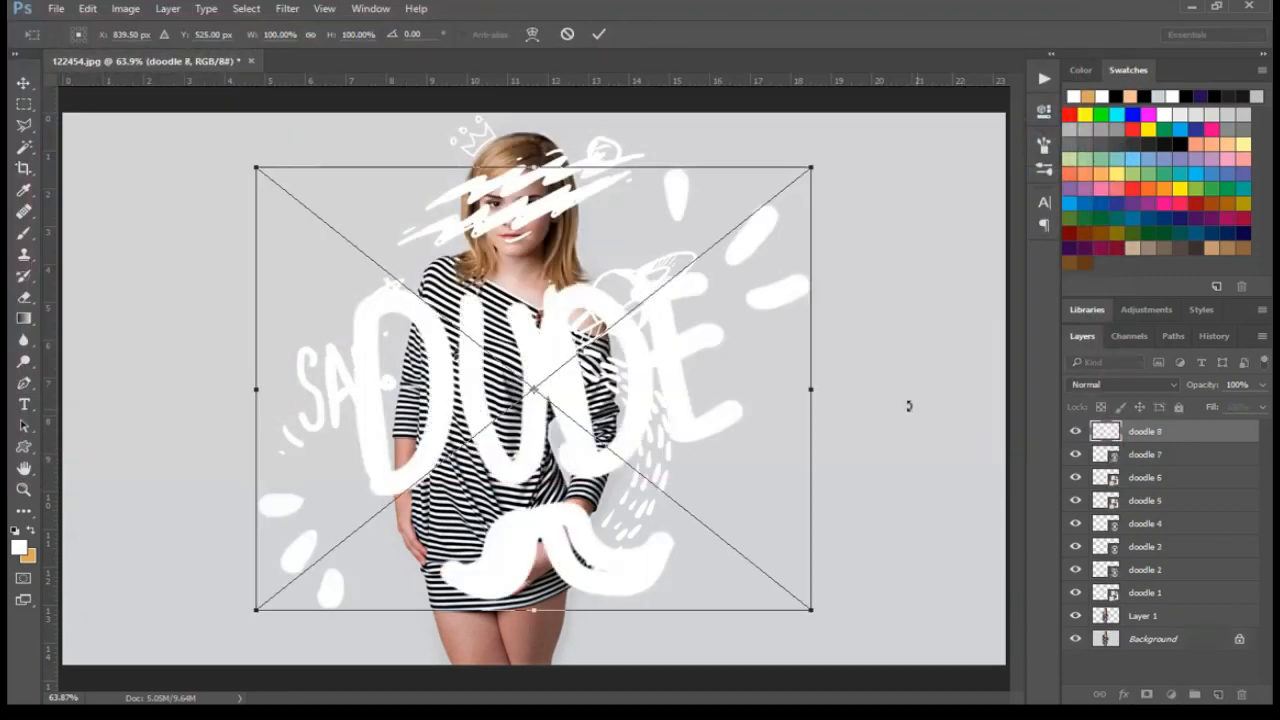
pyautogui.moveTo(808, 170); pyautogui.dragTo(616, 312)
pyautogui.moveTo(550, 410); pyautogui.dragTo(491, 440)
pyautogui.moveTo(500, 392); pyautogui.dragTo(467, 412)
pyautogui.press('Return')
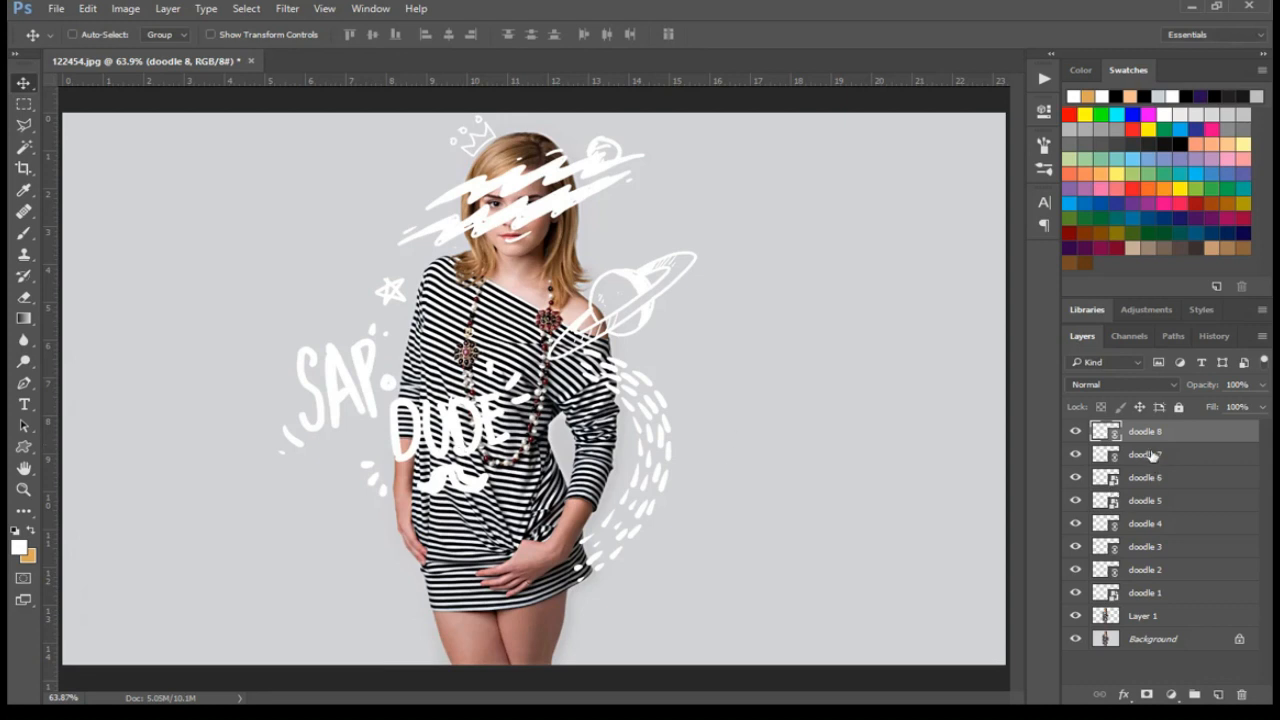
# Step: Group the layers doodle 1 through doodle 8 into a new group named Doodles
pyautogui.keyDown('shift'); pyautogui.click(1153, 597); pyautogui.keyUp('shift')
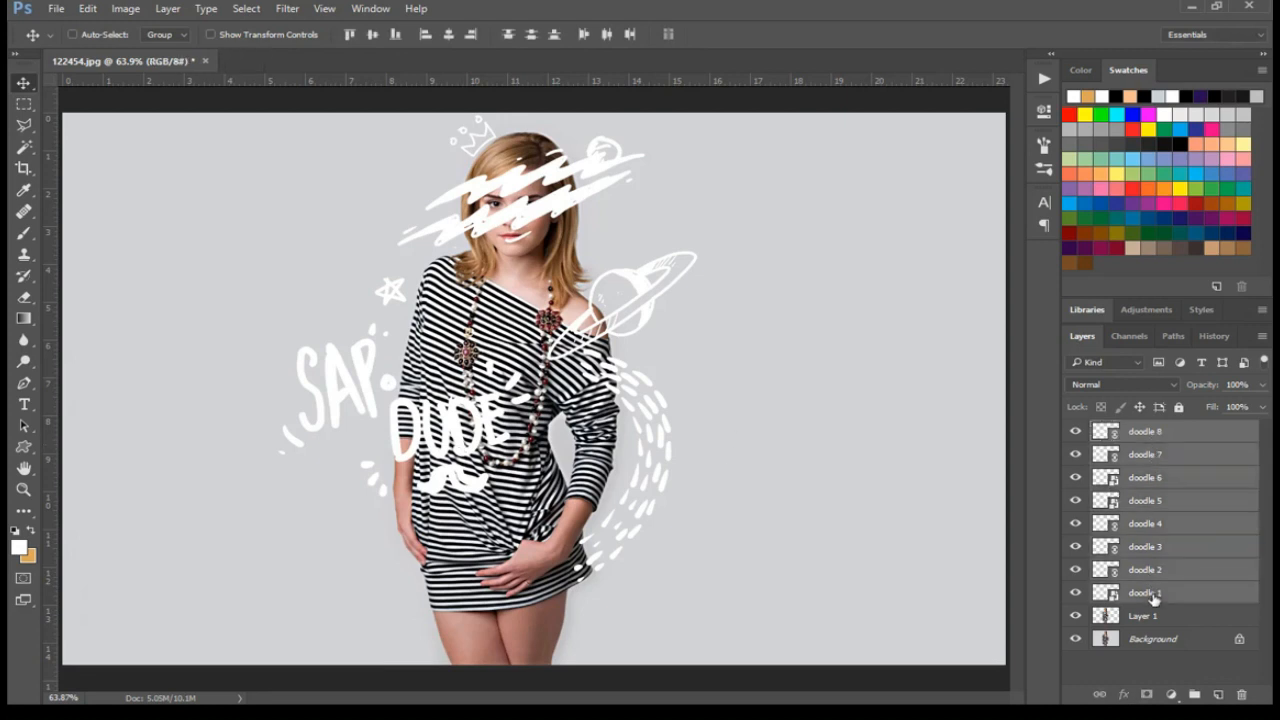
pyautogui.click(1262, 338)
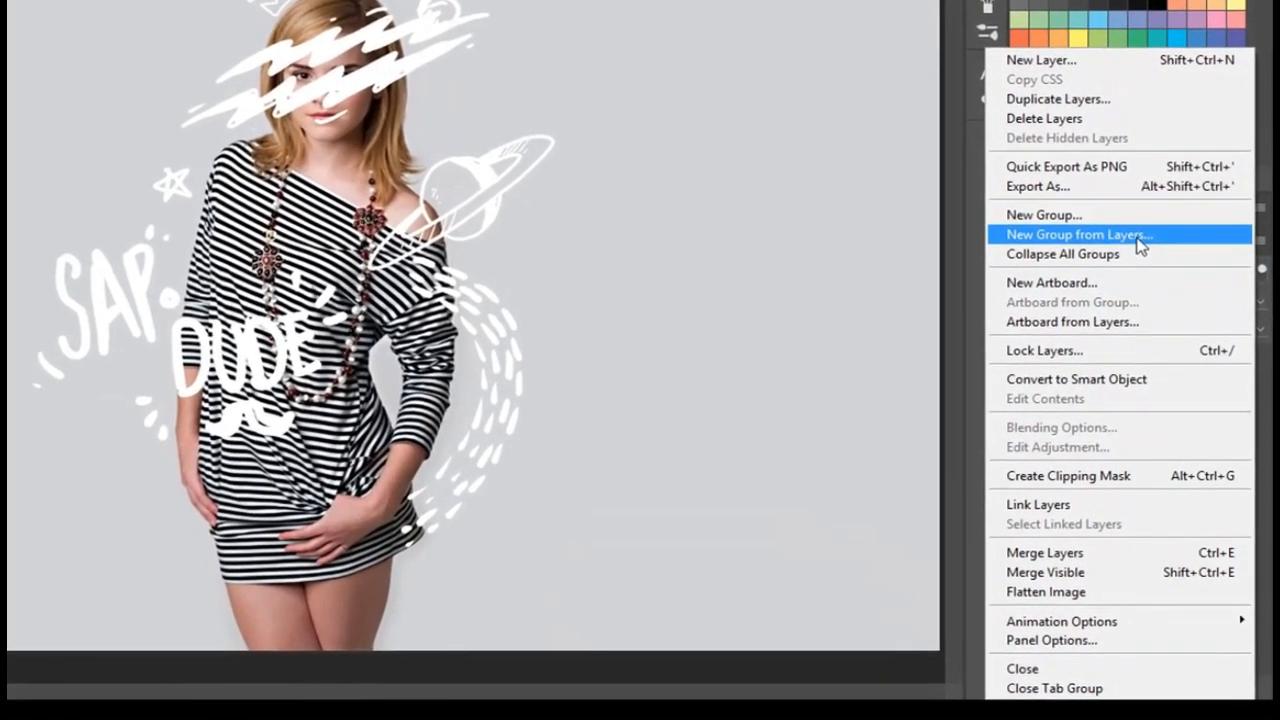
pyautogui.click(1150, 331)
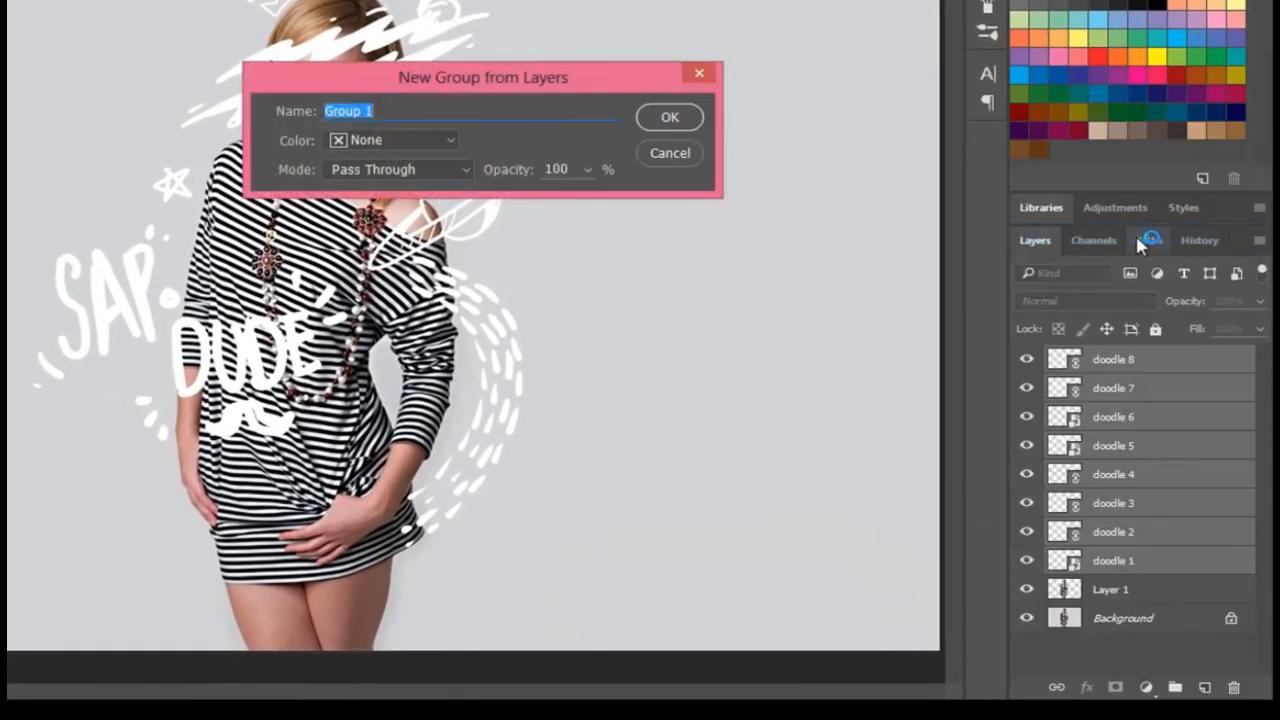
pyautogui.write('Do')
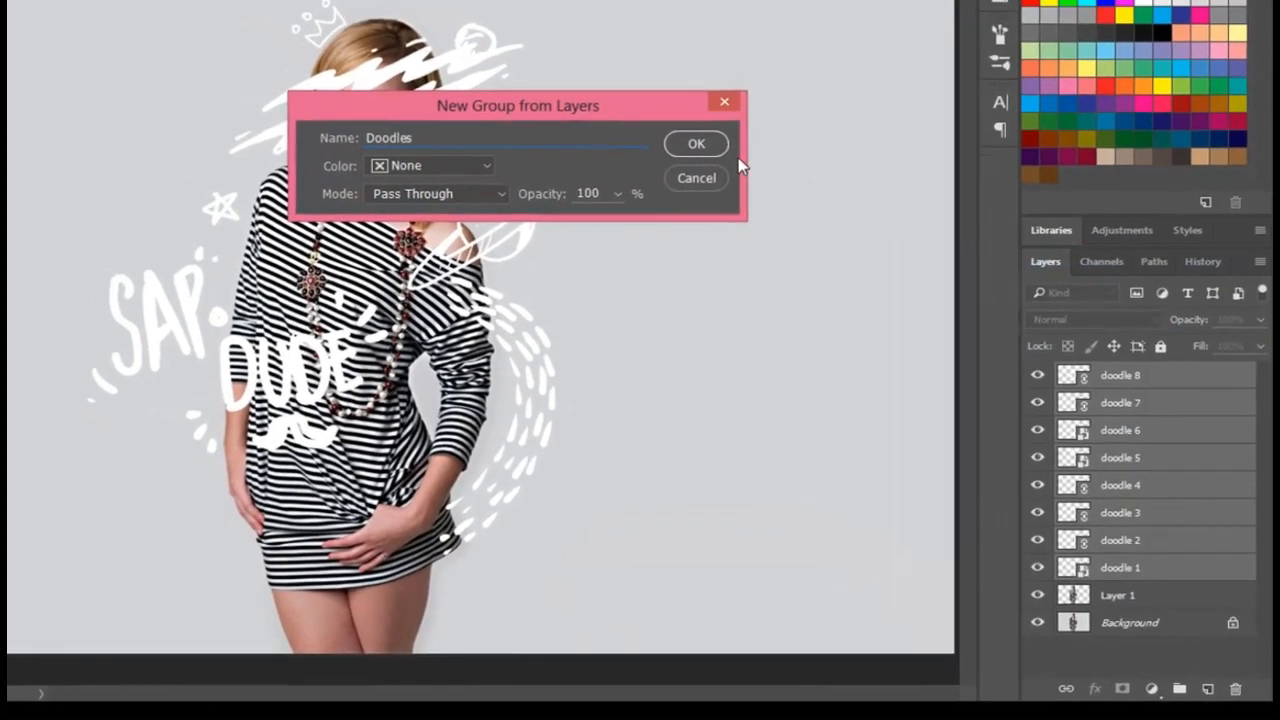
pyautogui.click(669, 117)
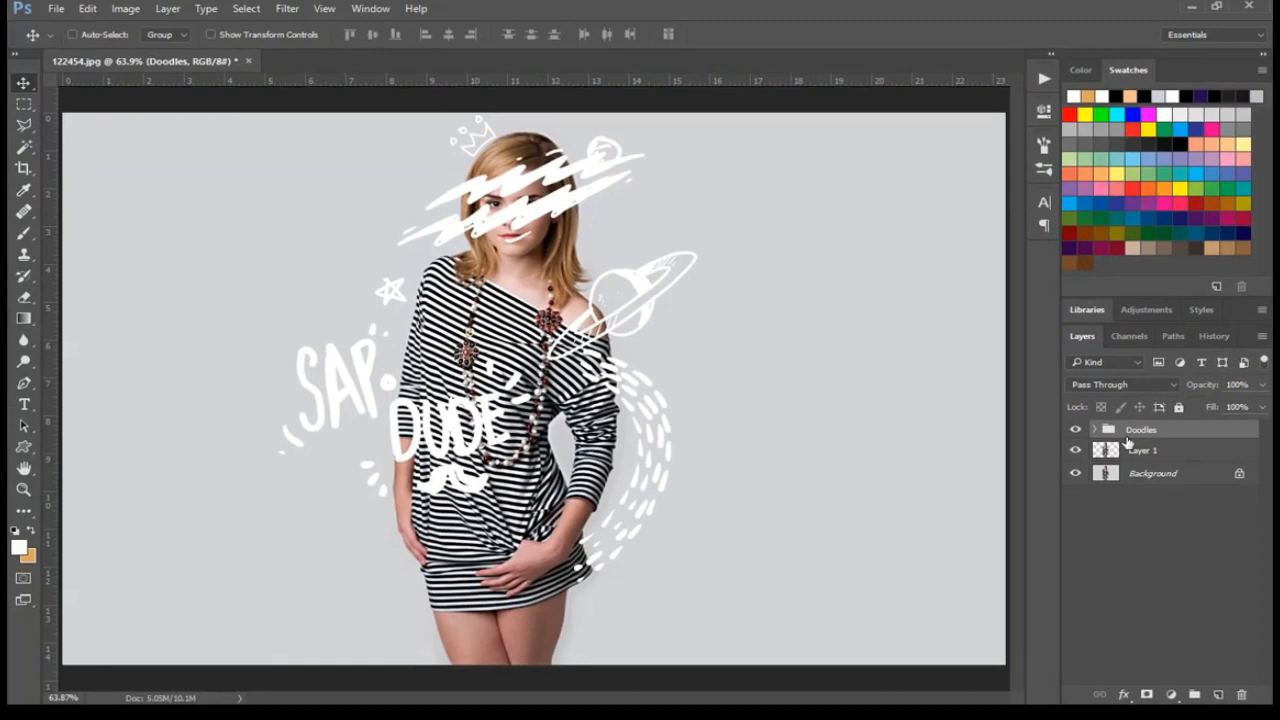
# Step: Mask the Doodles group and, within a selection of Layer 1's figure, paint black over the doodles on the face and upper sleeve, then deselect
pyautogui.click(1147, 692)
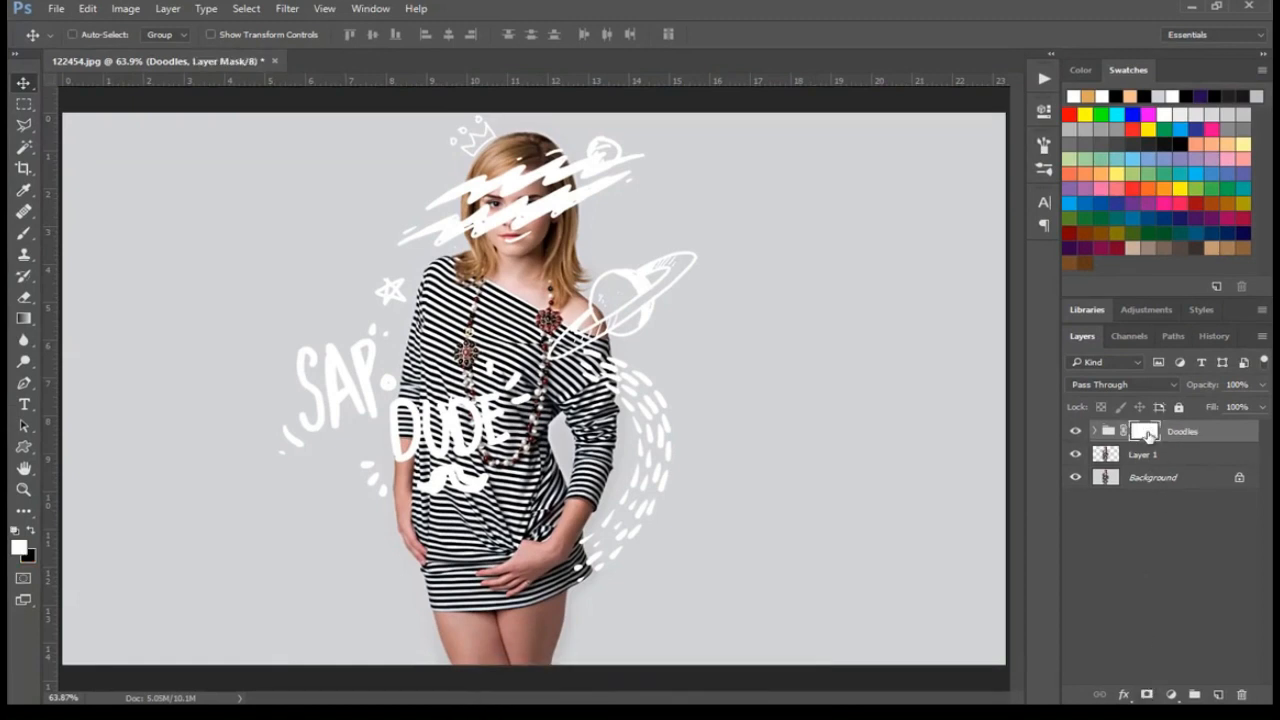
pyautogui.keyDown('ctrl'); pyautogui.click(1106, 456); pyautogui.keyUp('ctrl')
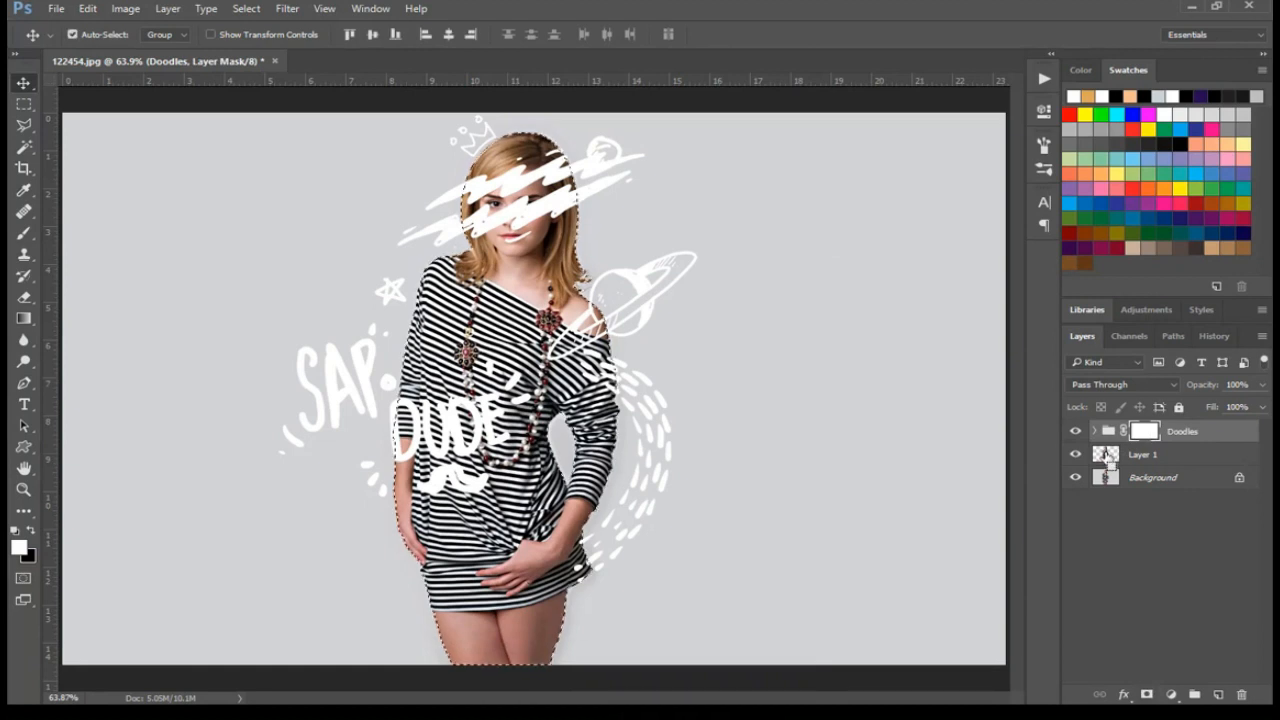
pyautogui.click(23, 233)
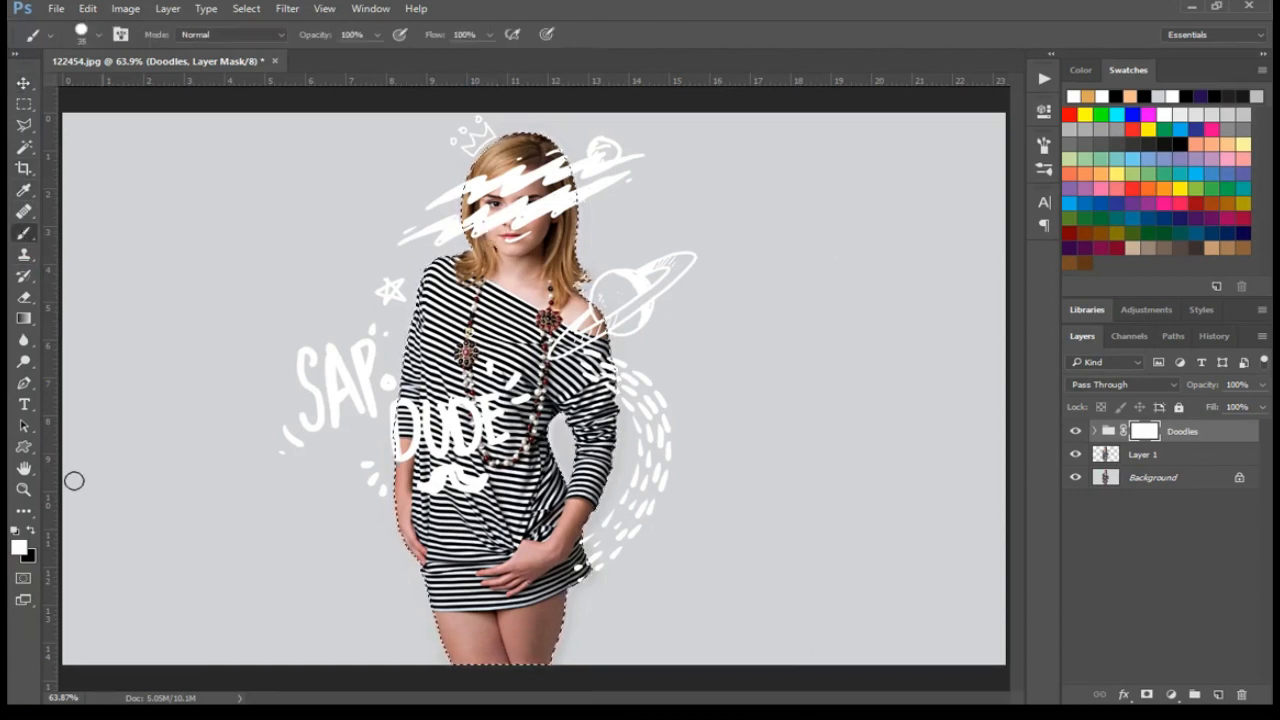
pyautogui.click(30, 532)
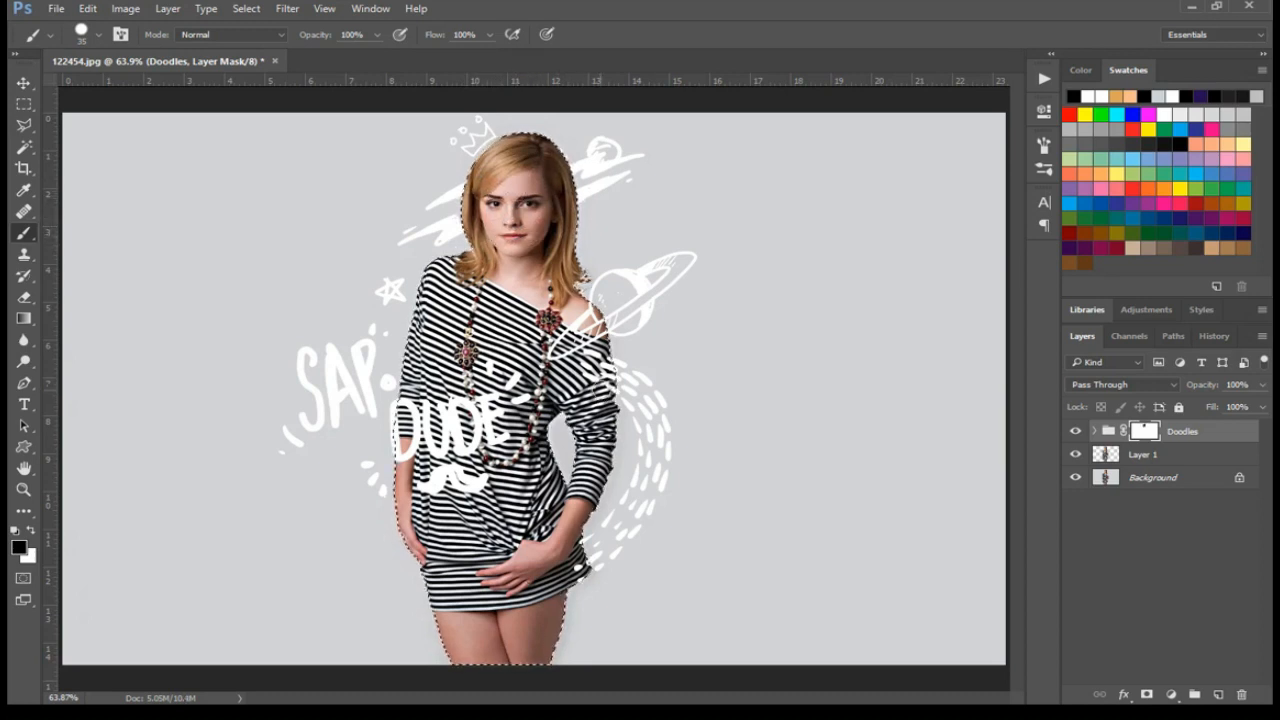
pyautogui.moveTo(603, 394)
pyautogui.mouseDown()
pyautogui.moveTo(603, 363)
pyautogui.moveTo(591, 370)
pyautogui.moveTo(597, 399)
pyautogui.mouseUp()
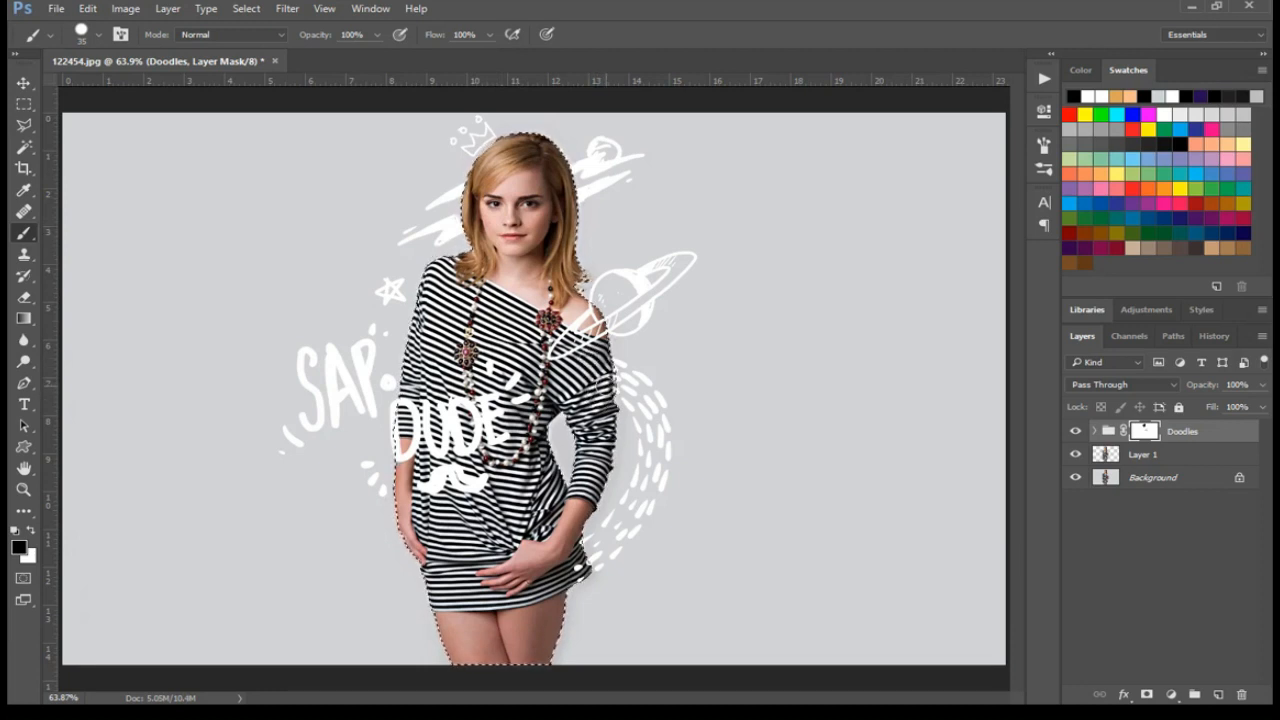
pyautogui.hotkey('ctrl', 'd')
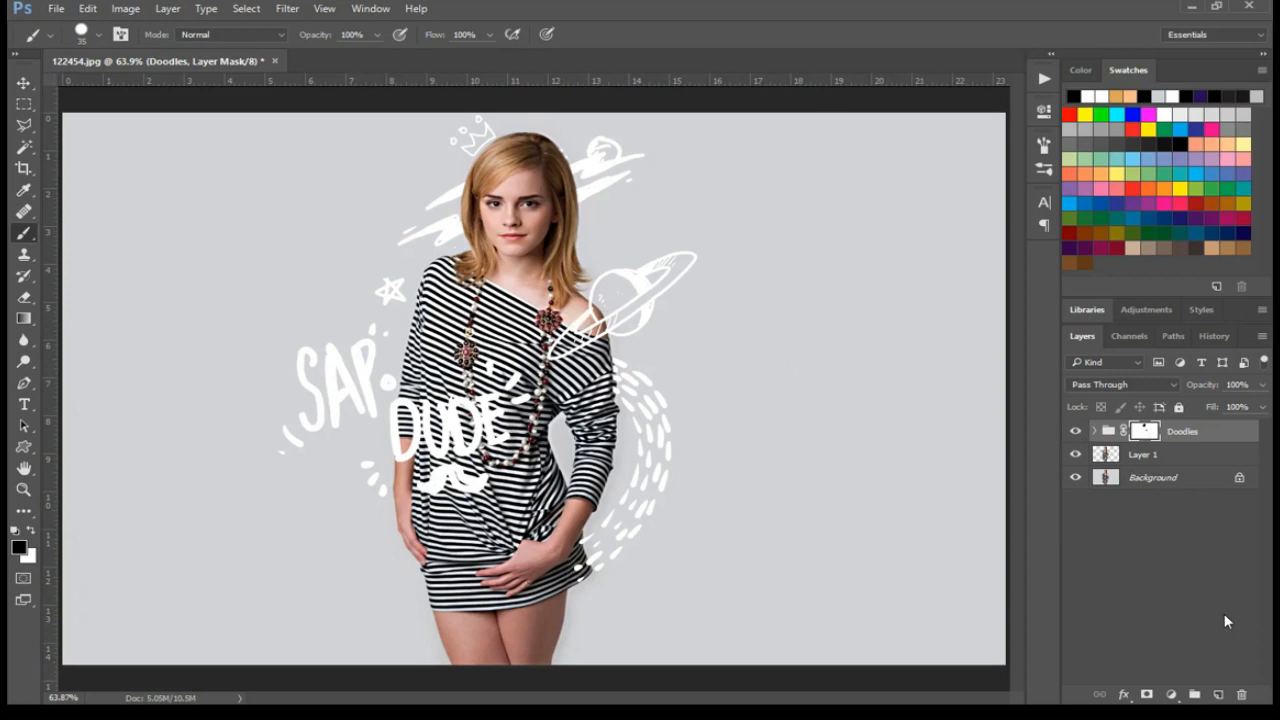
# Step: Add a new layer and set up the Pen tool in Shape mode with no fill and a 15 px white stroke
pyautogui.click(1218, 695)
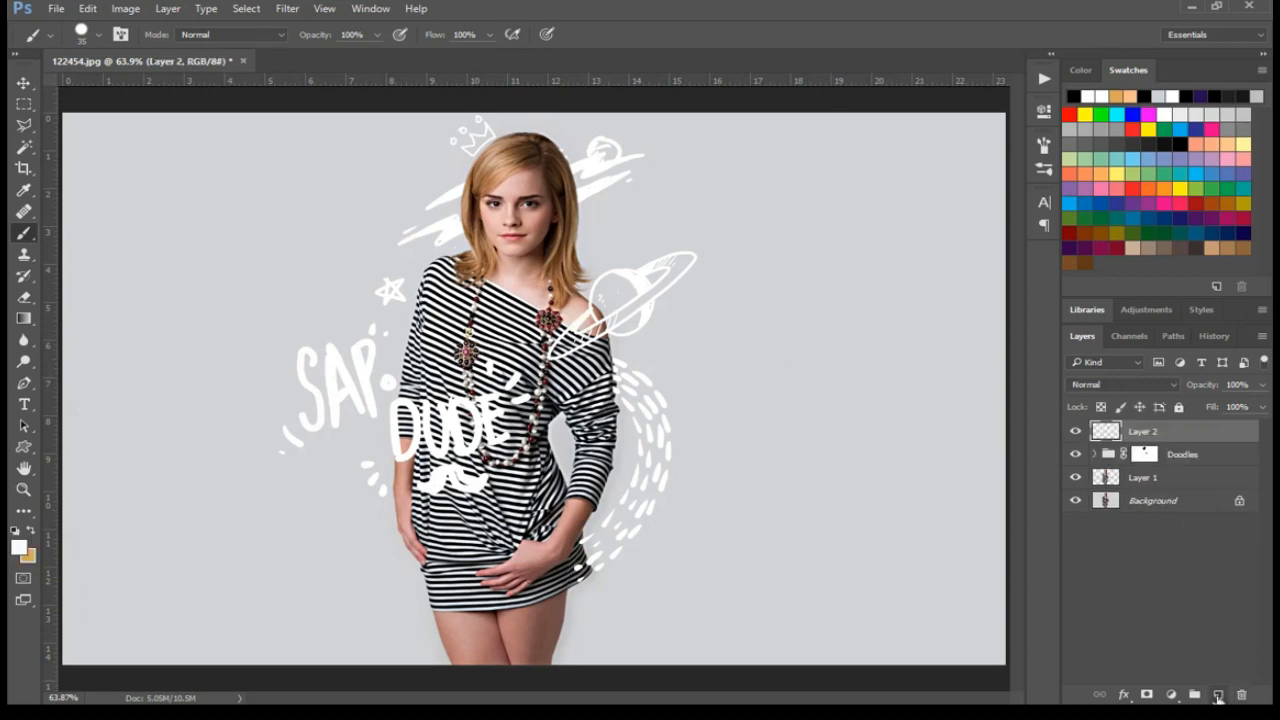
pyautogui.click(24, 386)
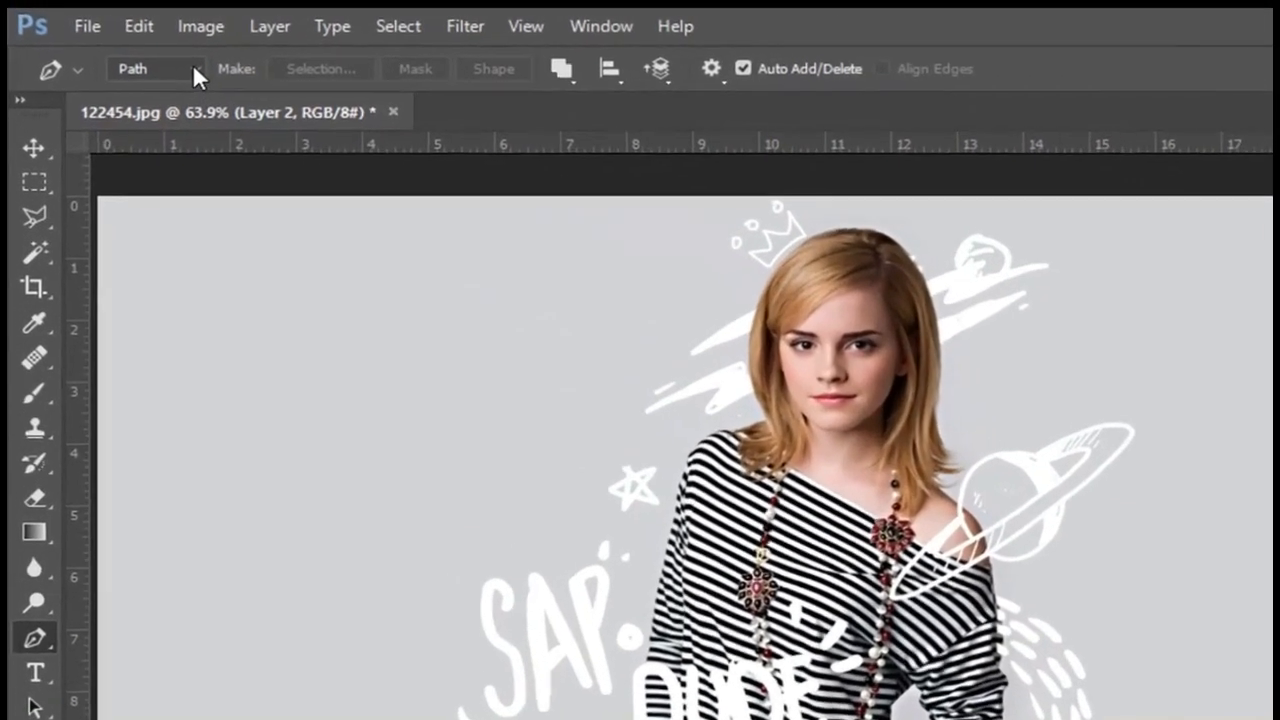
pyautogui.click(122, 36)
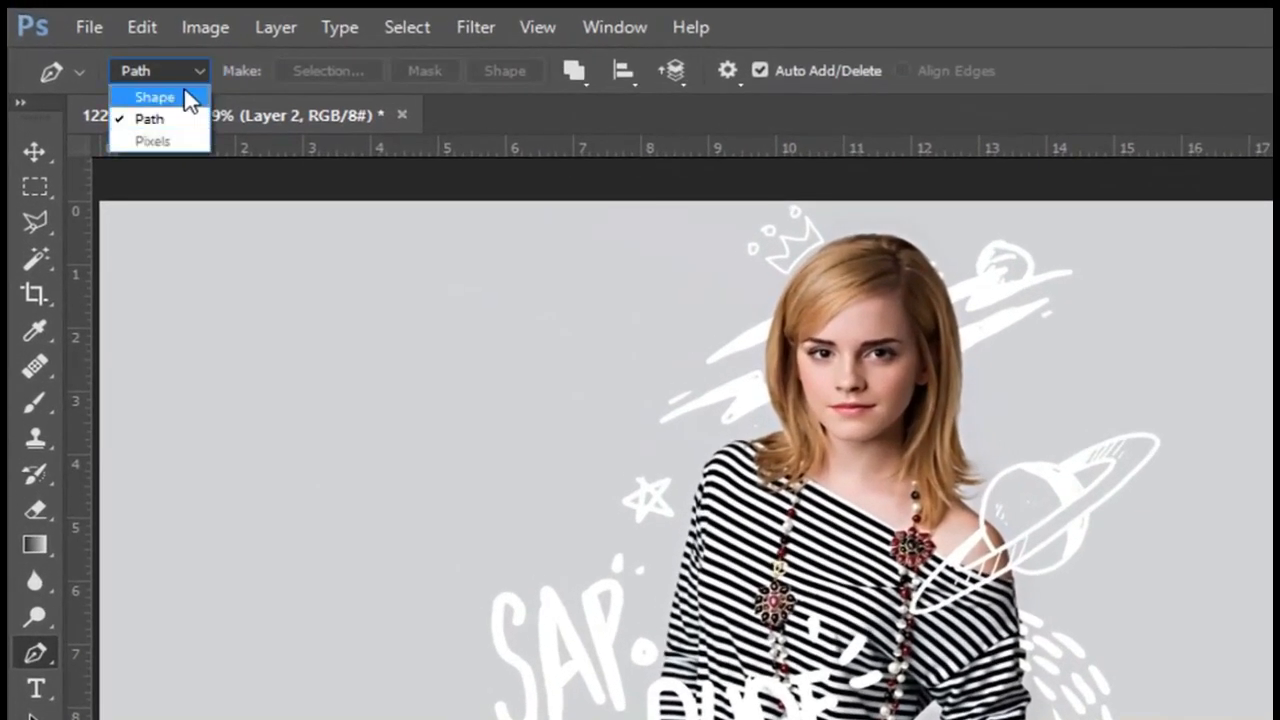
pyautogui.click(186, 97)
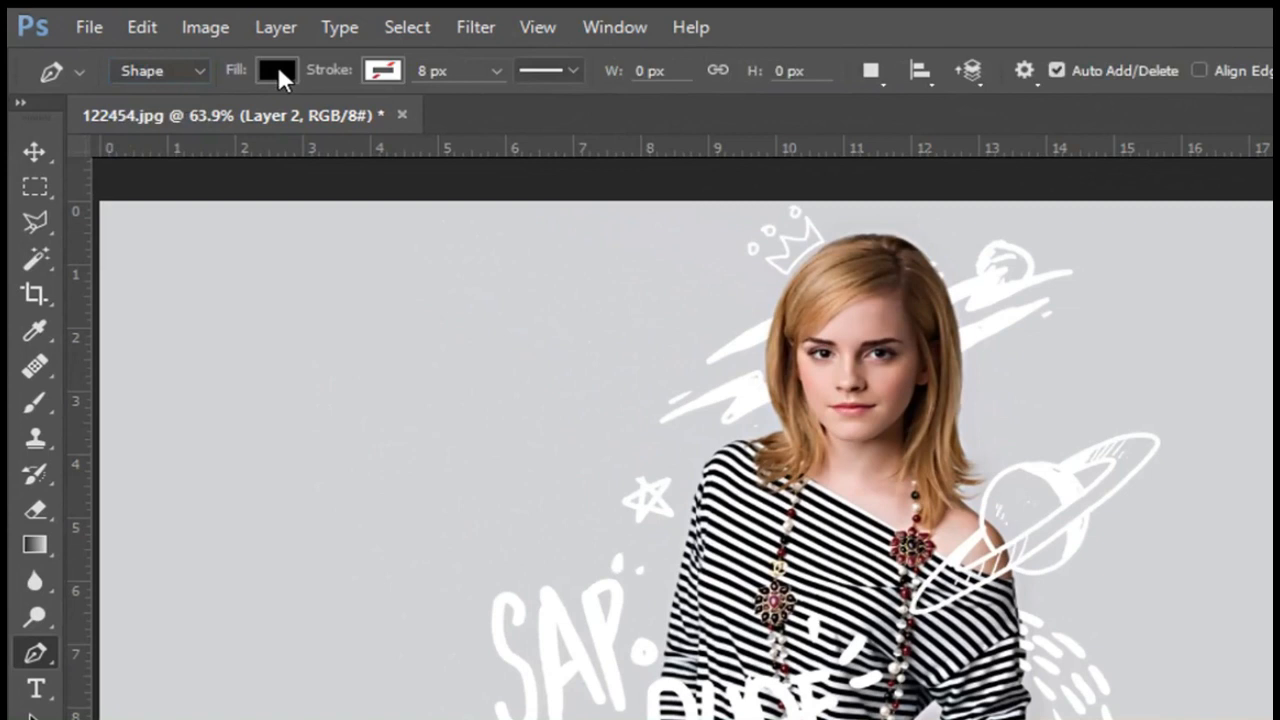
pyautogui.click(278, 66)
pyautogui.click(151, 123)
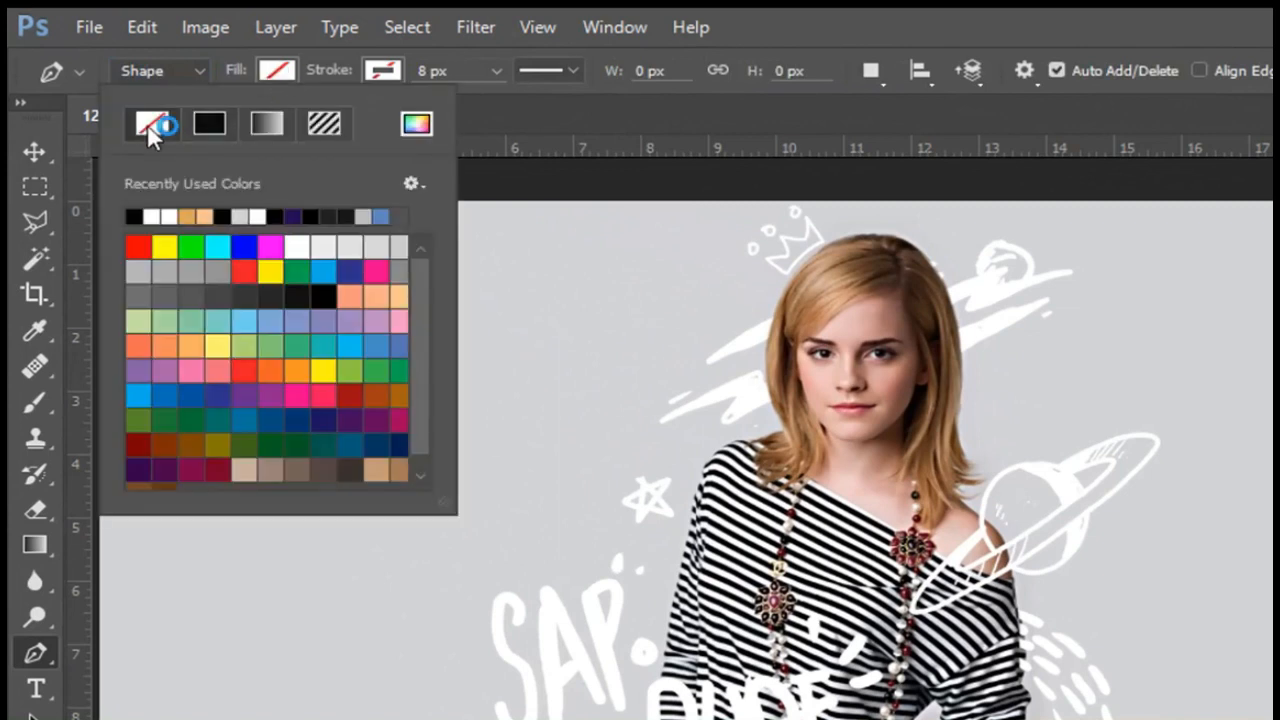
pyautogui.click(388, 70)
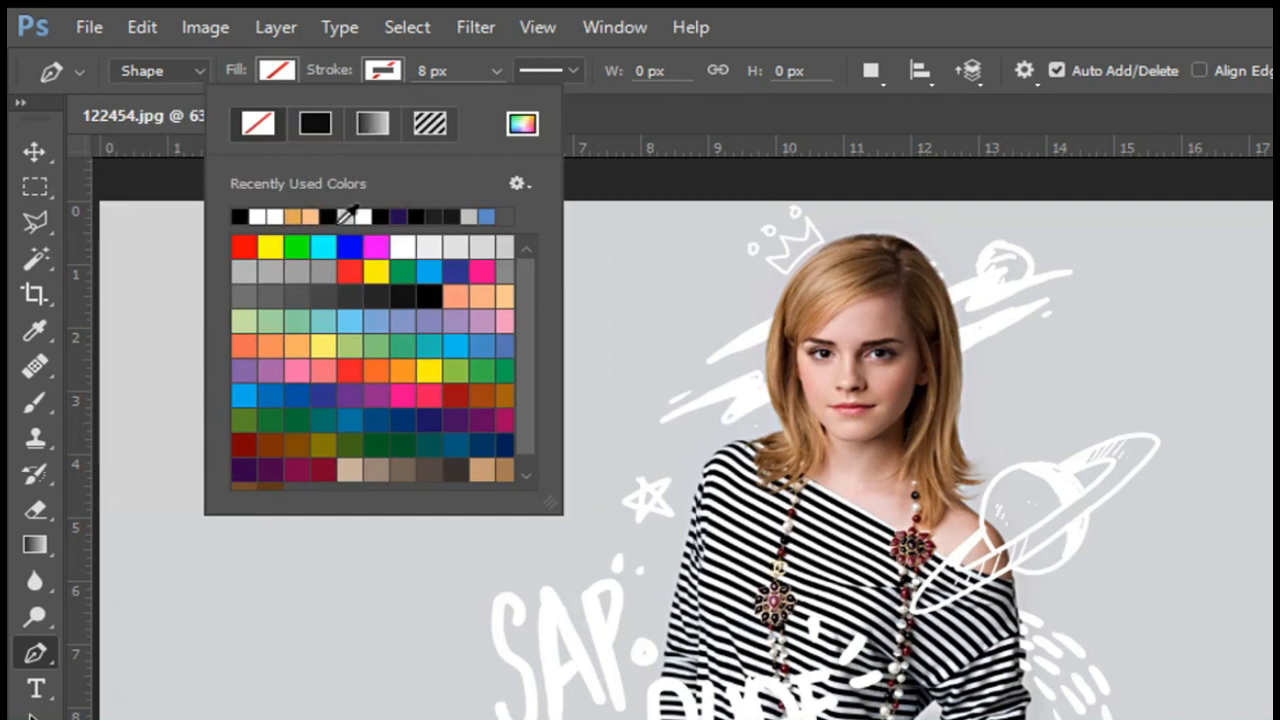
pyautogui.click(402, 243)
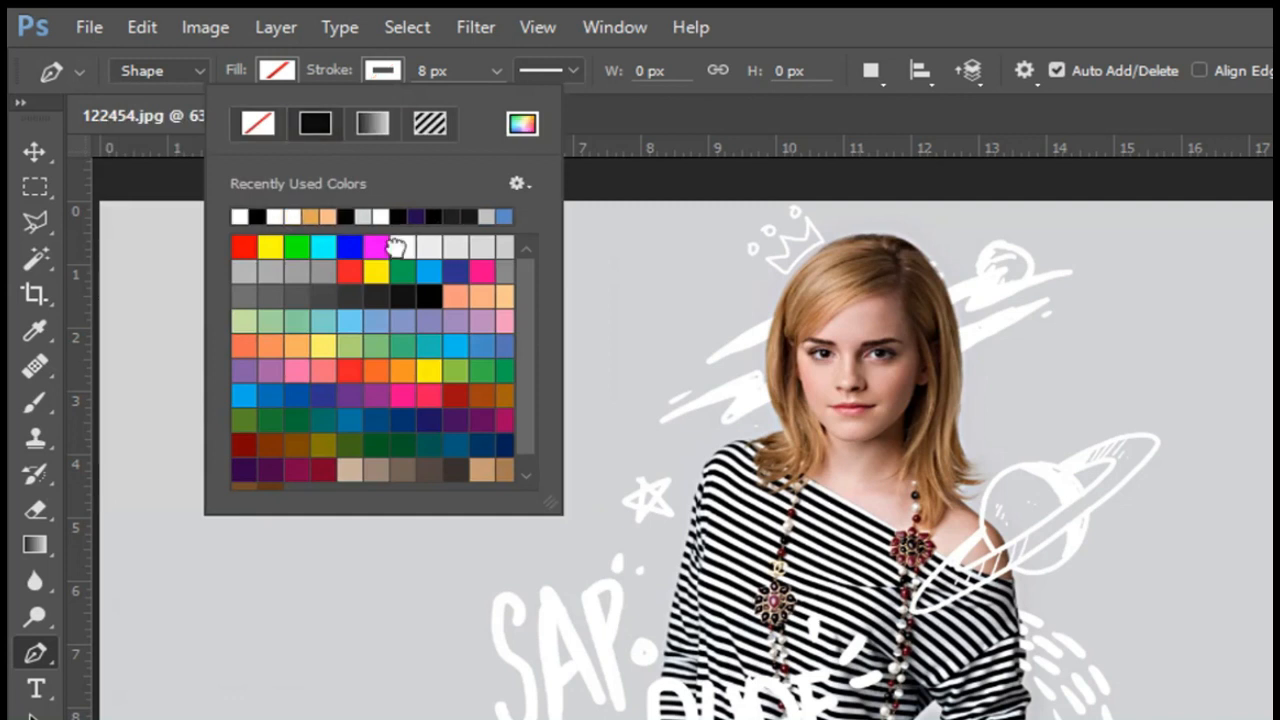
pyautogui.click(461, 70)
pyautogui.write('15')
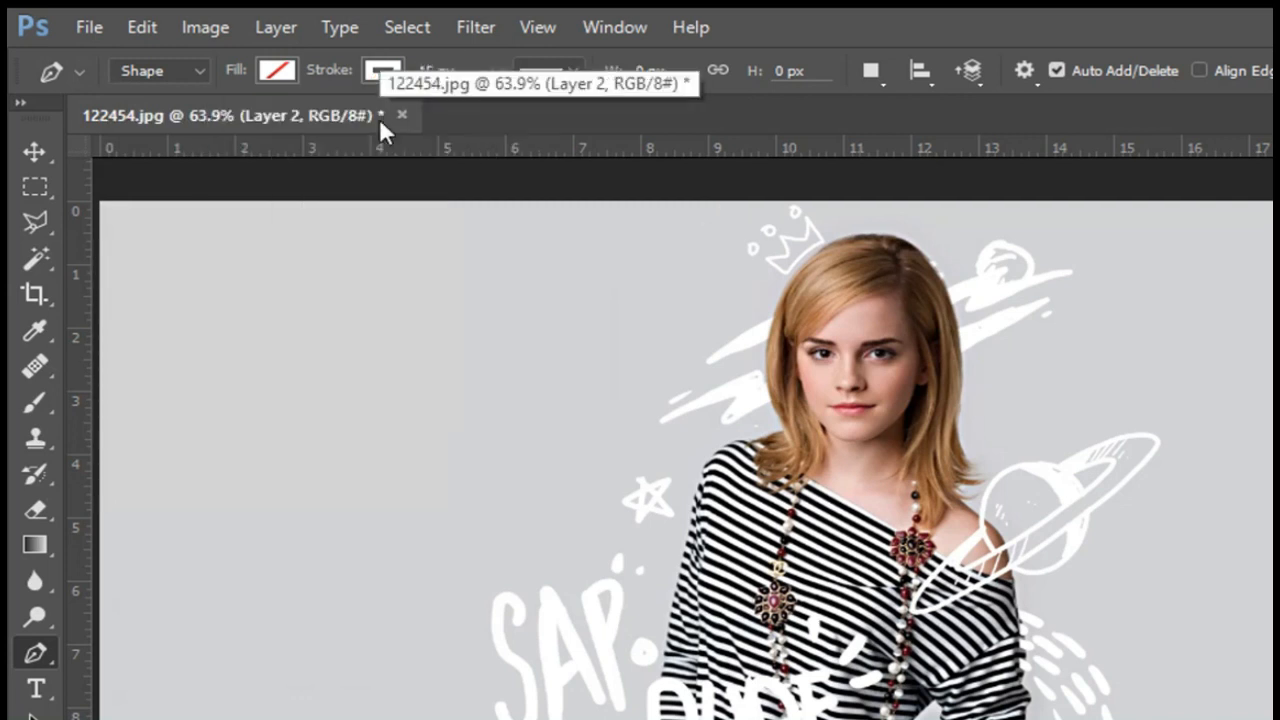
# Step: Draw a straight Pen line along the dress's neckline from the hair to the flower pendant and set its stroke to 10 px
pyautogui.hotkey('ctrl', '+')
pyautogui.hotkey('ctrl', '+')
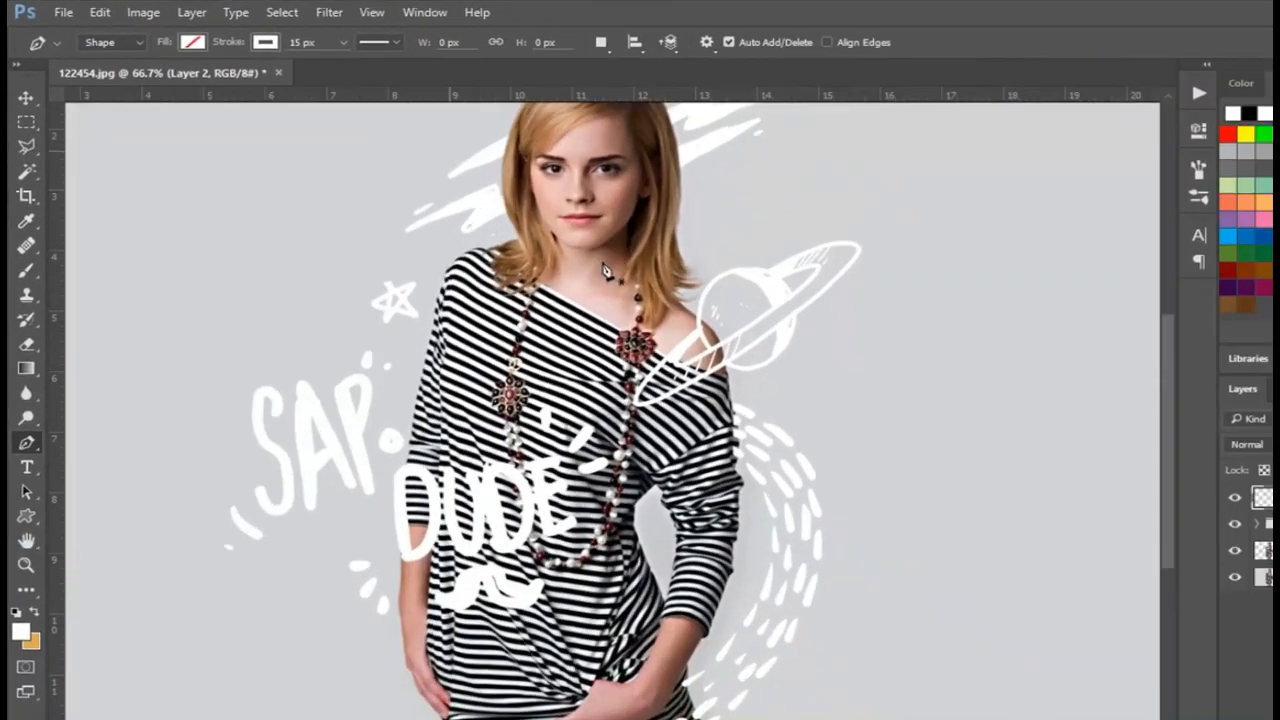
pyautogui.hotkey('ctrl', '+')
pyautogui.hotkey('ctrl', '+')
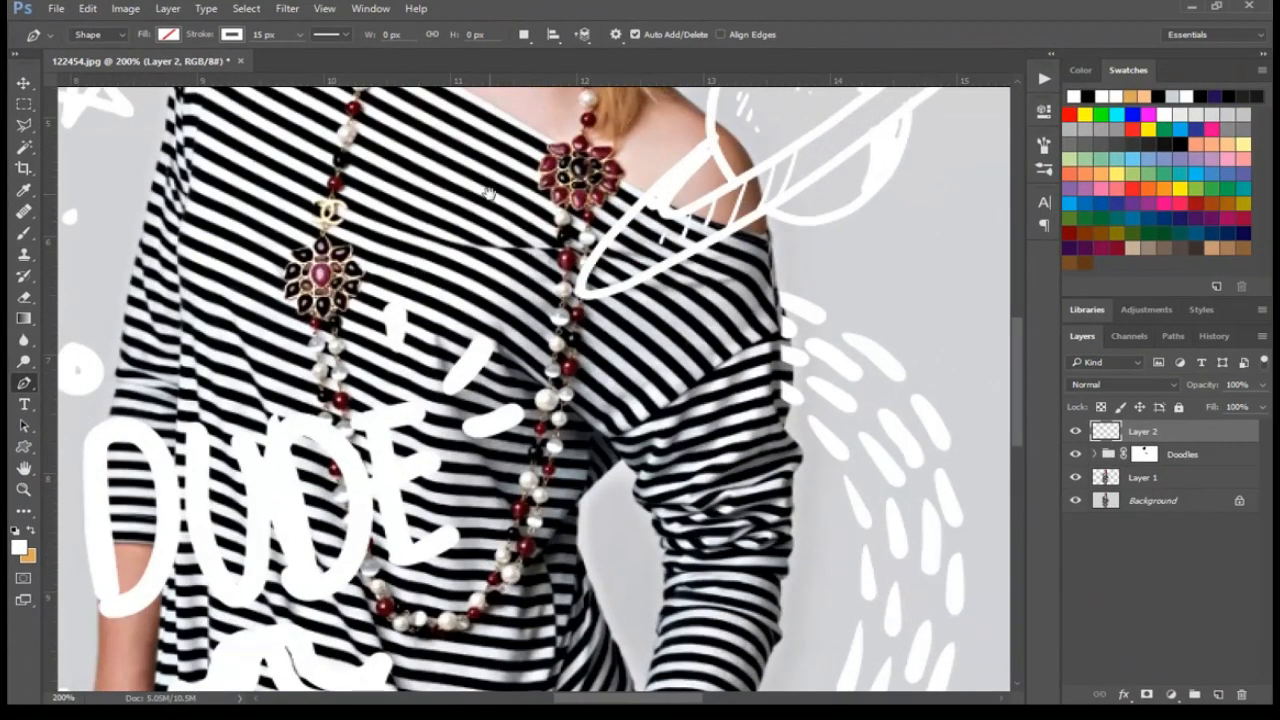
pyautogui.moveTo(488, 192); pyautogui.dragTo(531, 356)
pyautogui.moveTo(511, 307)
pyautogui.mouseDown()
pyautogui.moveTo(539, 379)
pyautogui.moveTo(507, 358)
pyautogui.mouseUp()
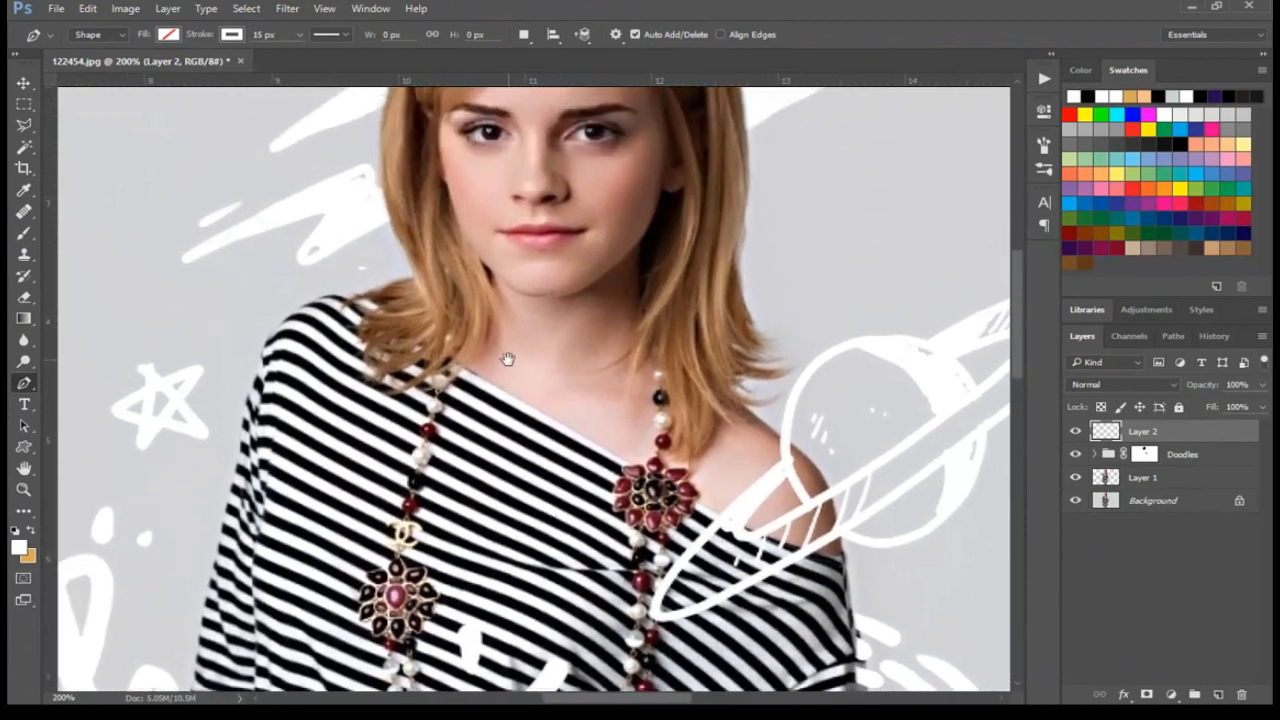
pyautogui.click(561, 447)
pyautogui.click(630, 469)
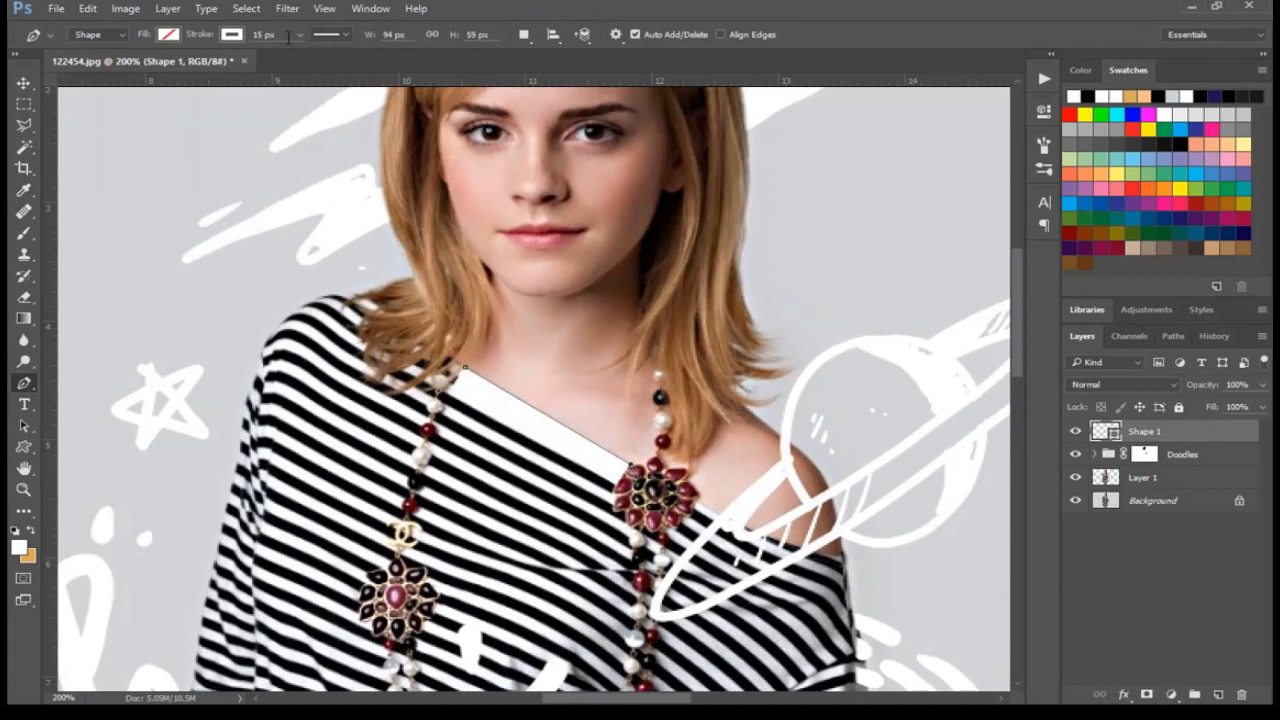
pyautogui.write('10')
pyautogui.press('Return')
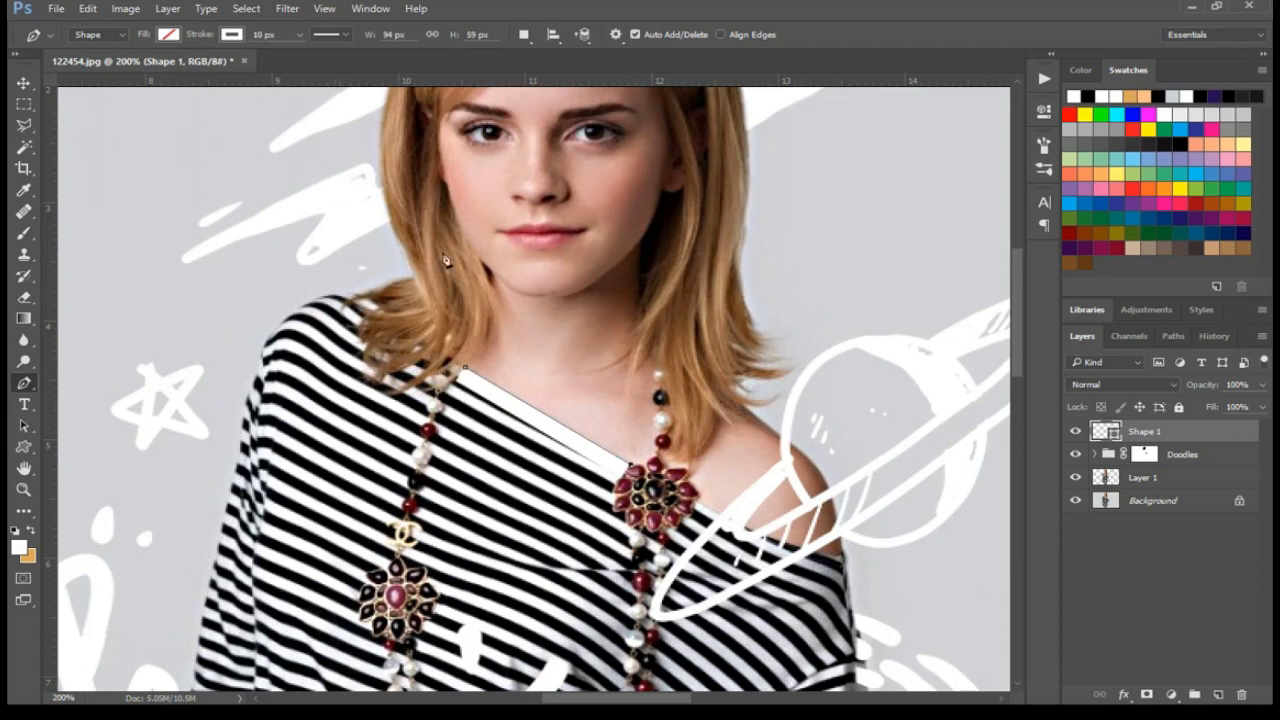
# Step: On a new layer, draw a line about 194 px tall down the sleeve seam above the DUDE lettering and set its stroke to 10 px
pyautogui.click(1218, 694)
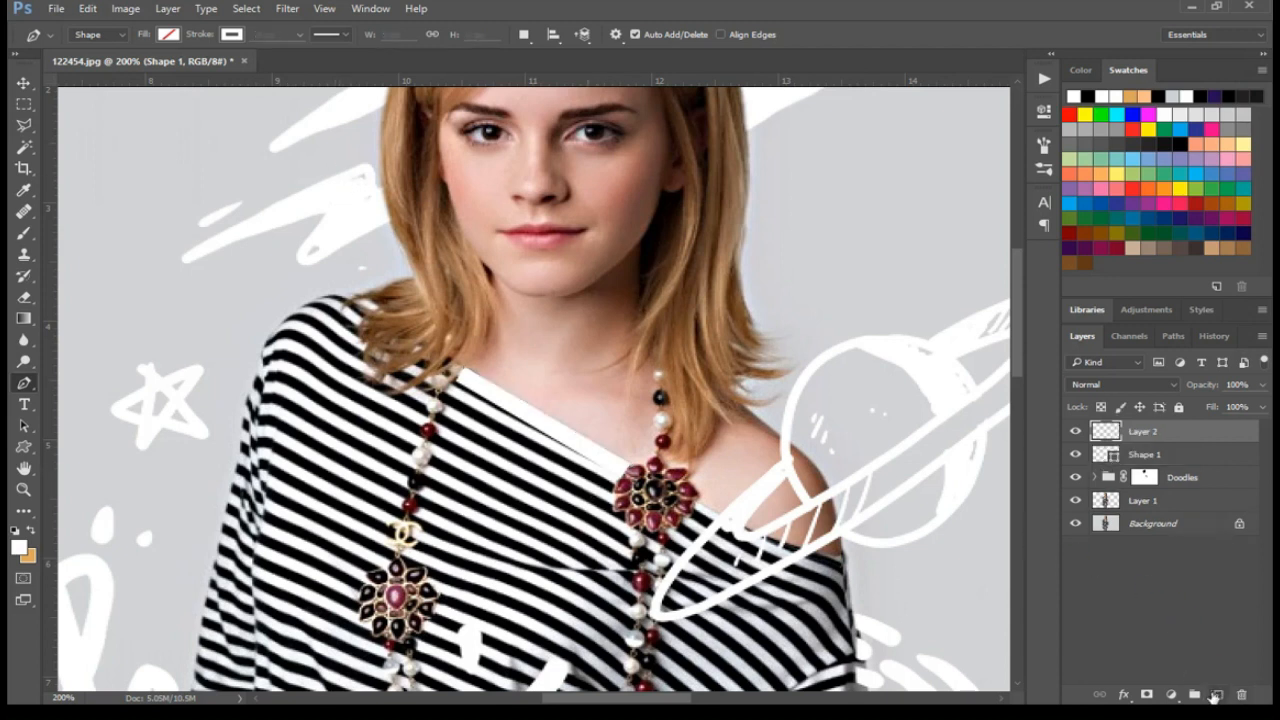
pyautogui.moveTo(545, 424); pyautogui.dragTo(559, 216)
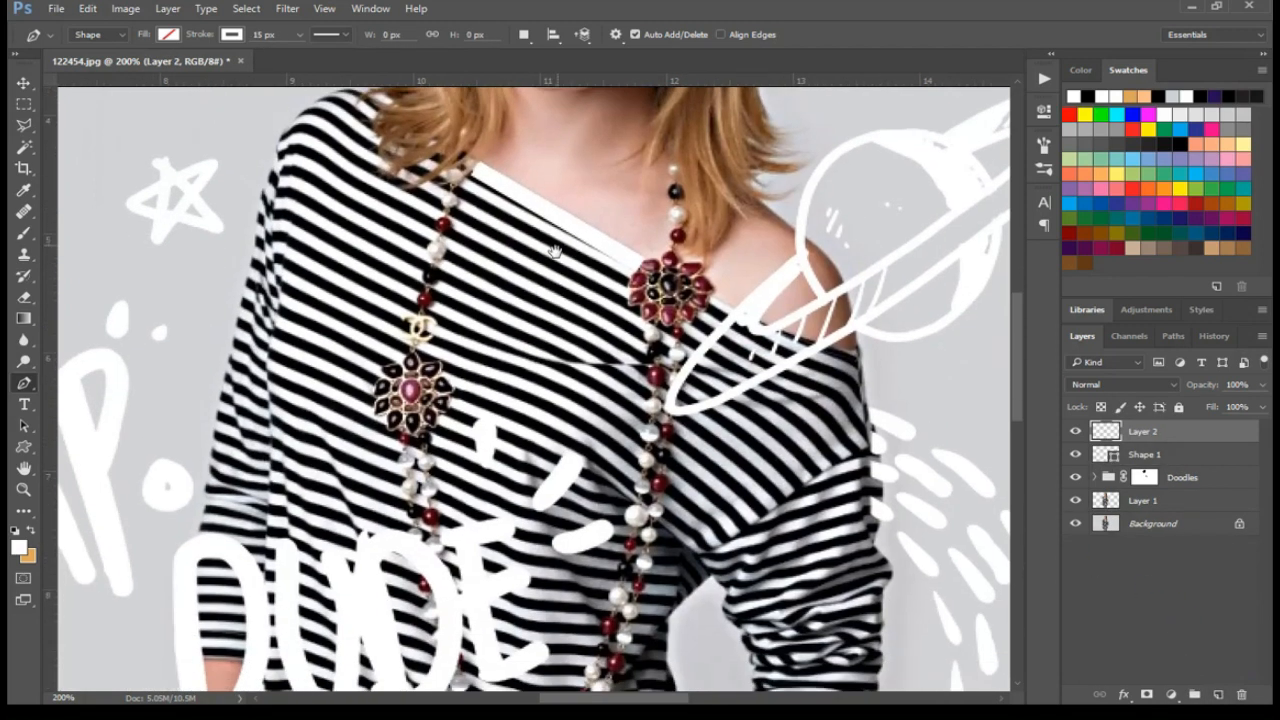
pyautogui.click(295, 206)
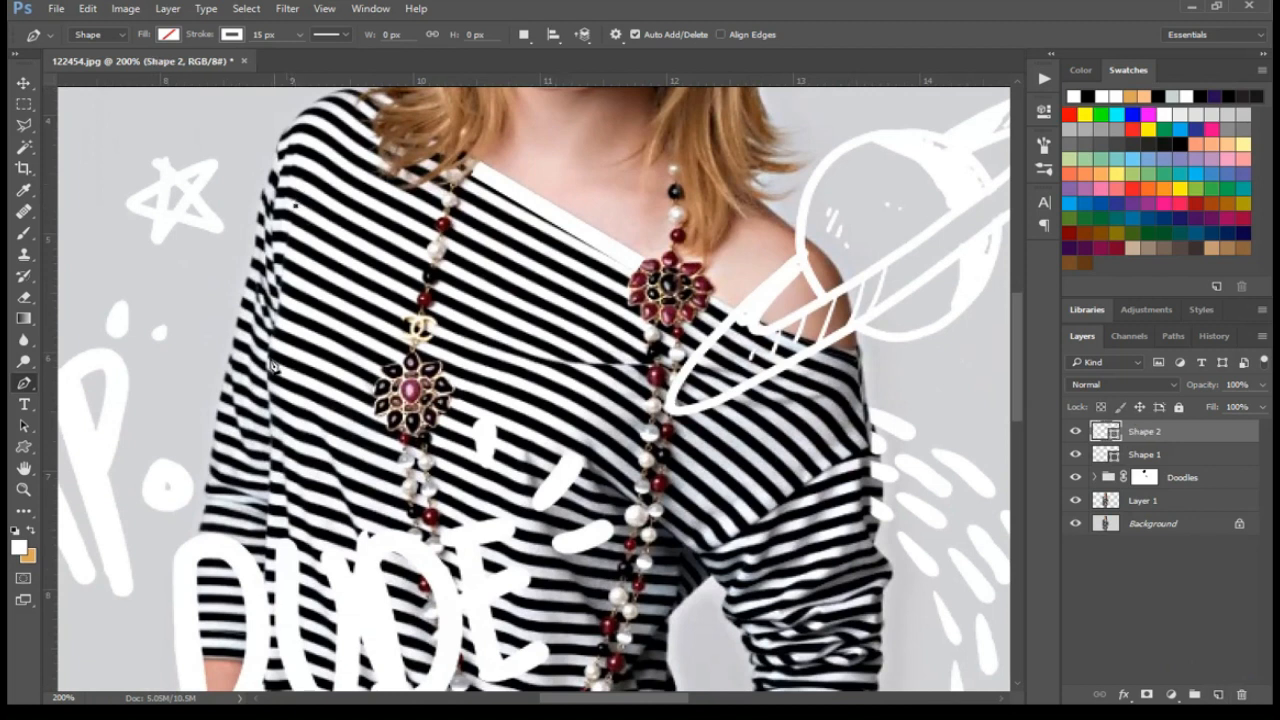
pyautogui.moveTo(267, 374); pyautogui.dragTo(279, 412)
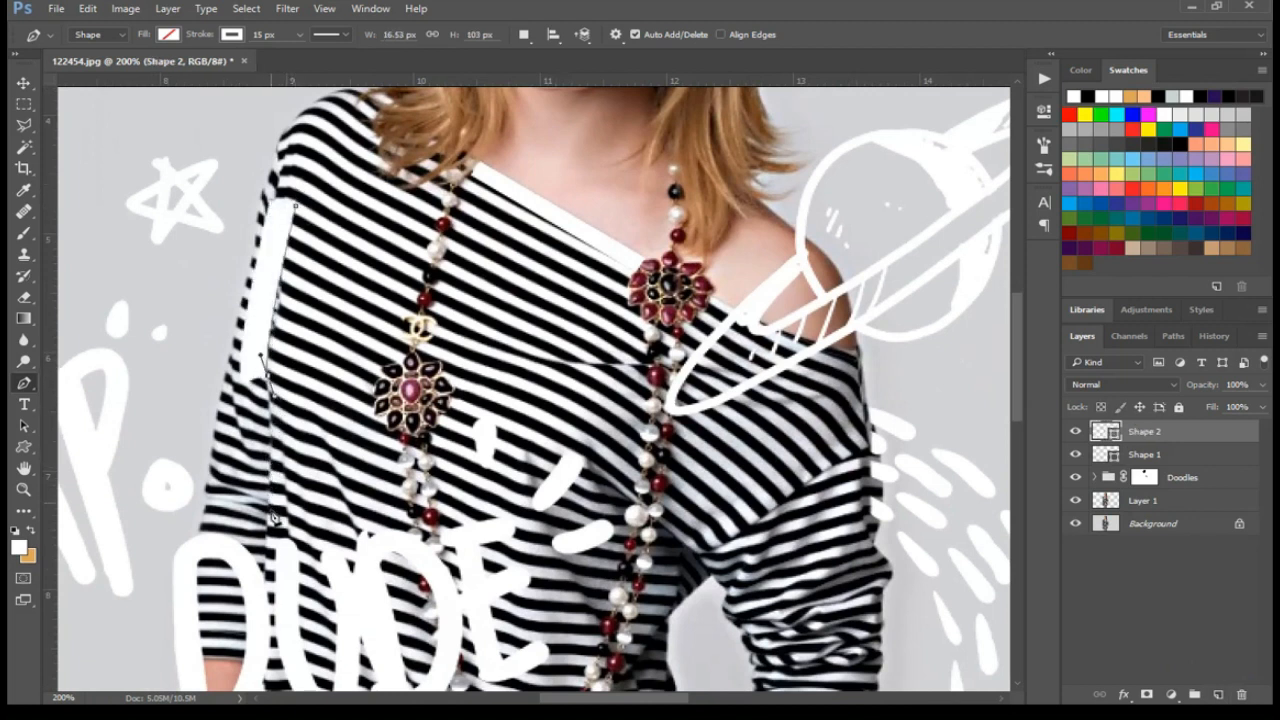
pyautogui.click(268, 521)
pyautogui.moveTo(262, 540); pyautogui.dragTo(263, 538)
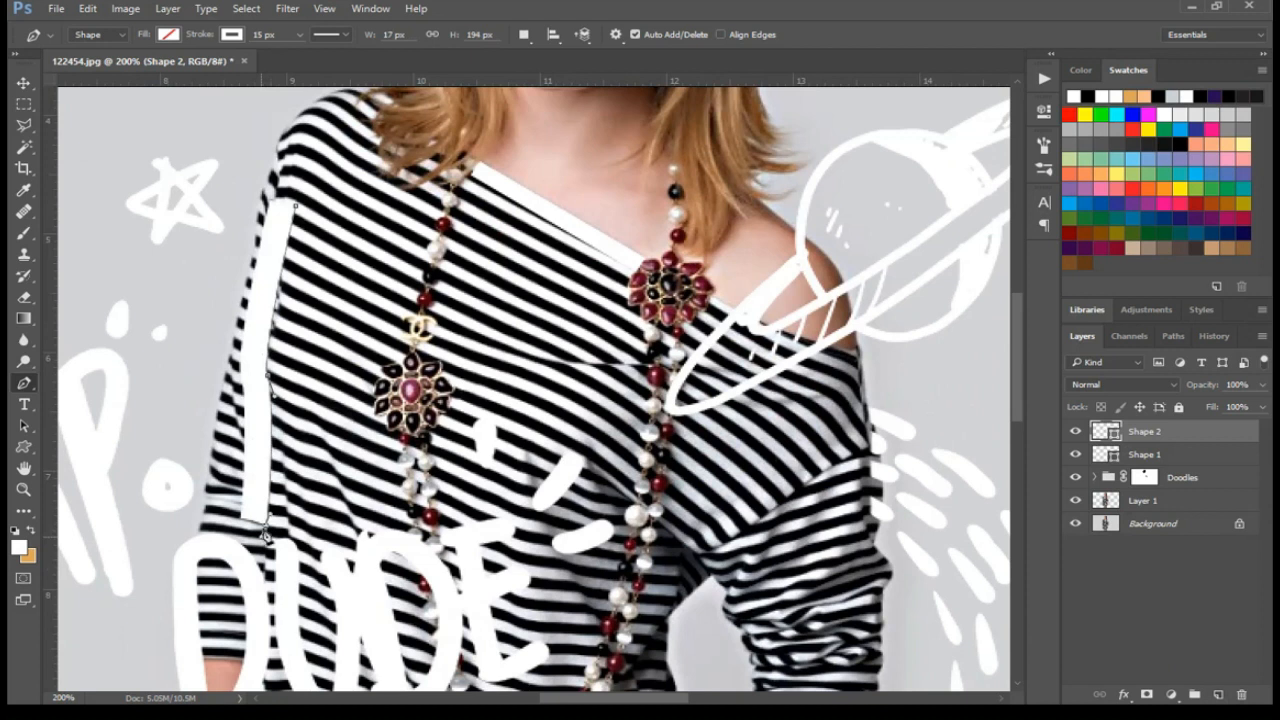
pyautogui.click(283, 34)
pyautogui.write('10')
pyautogui.press('Return')
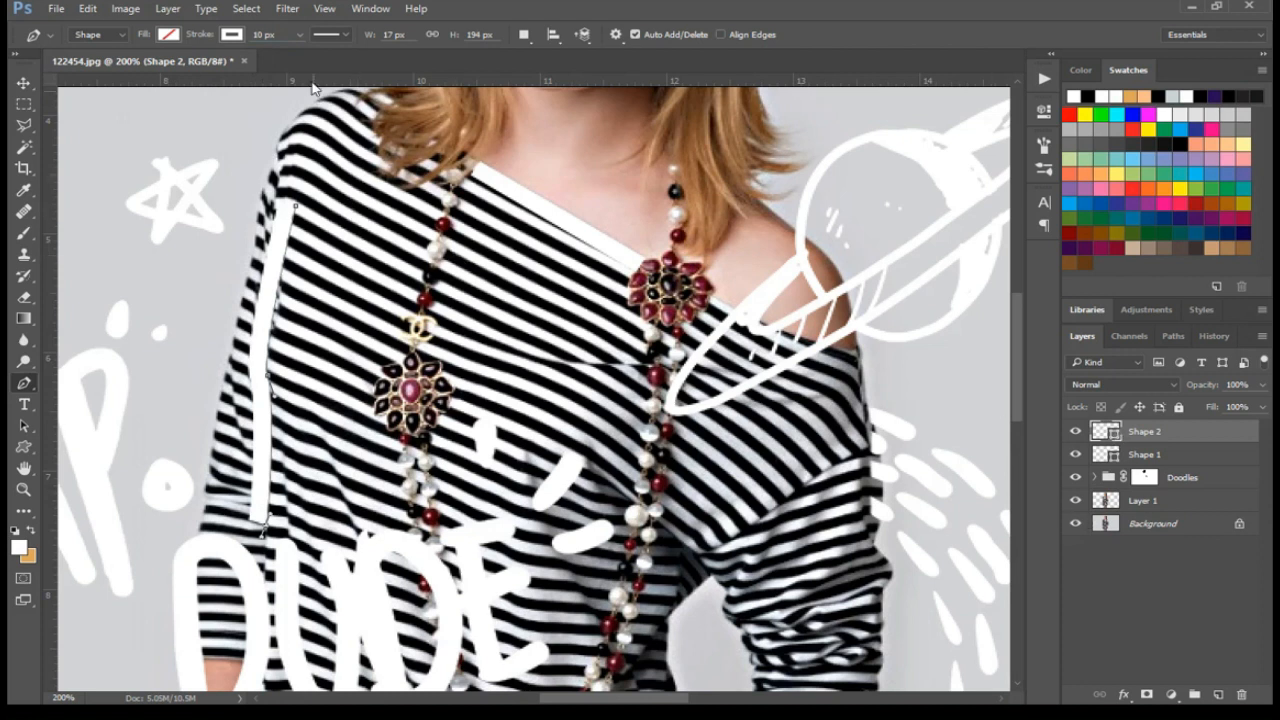
# Step: On a new layer, draw a curve about 96 px wide from the armpit up across the sleeve near the dashes, with a 10 px stroke
pyautogui.moveTo(556, 325); pyautogui.dragTo(538, 142)
pyautogui.moveTo(756, 317); pyautogui.dragTo(732, 268)
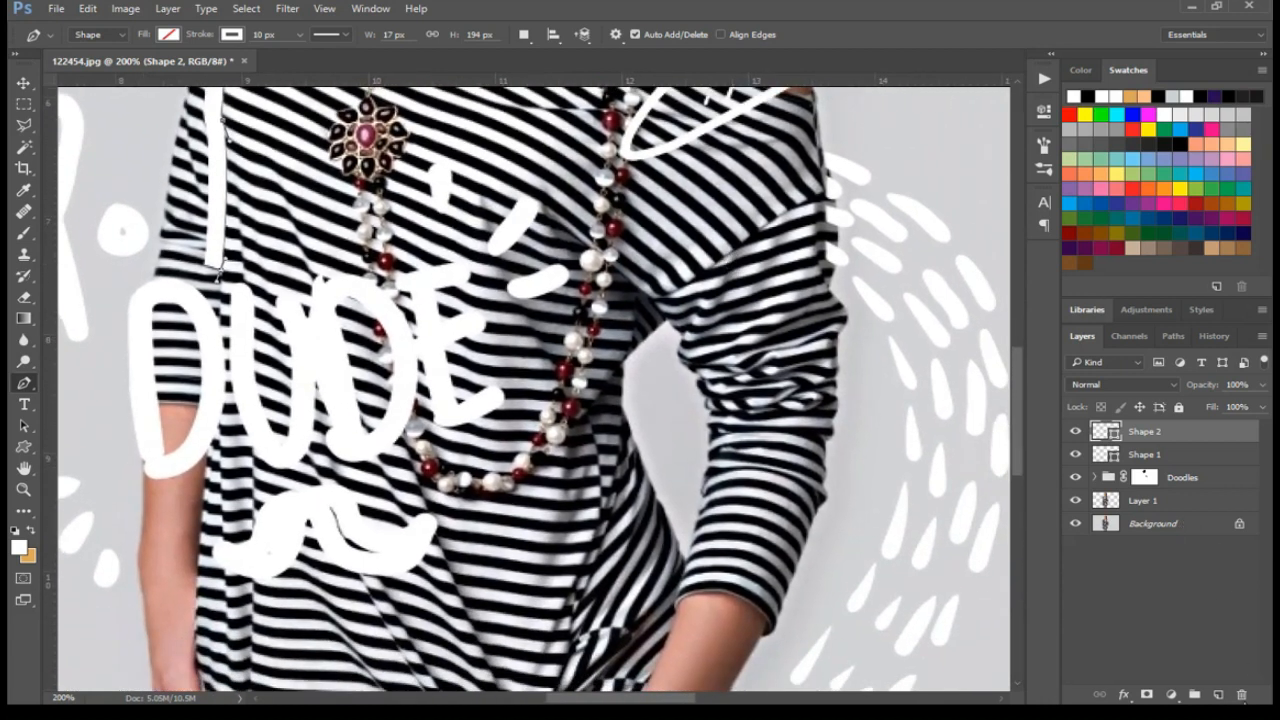
pyautogui.click(1219, 695)
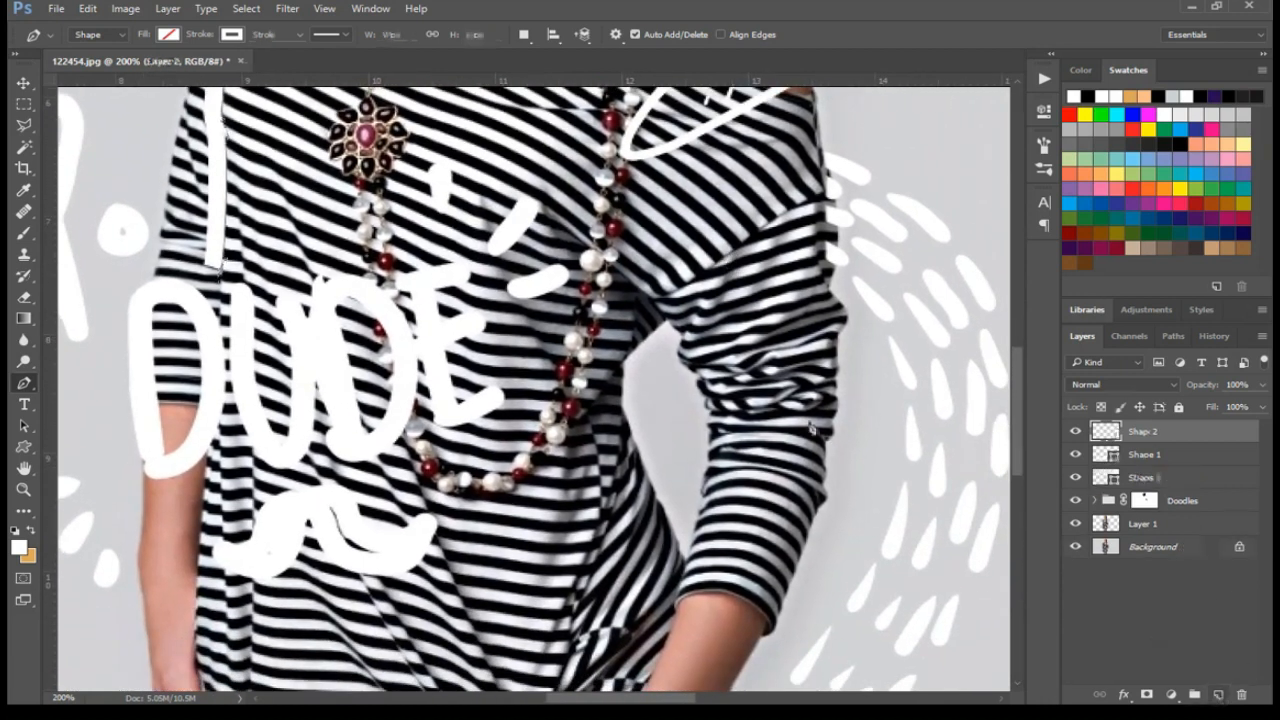
pyautogui.click(657, 303)
pyautogui.moveTo(744, 241); pyautogui.dragTo(757, 226)
pyautogui.moveTo(820, 197); pyautogui.dragTo(848, 222)
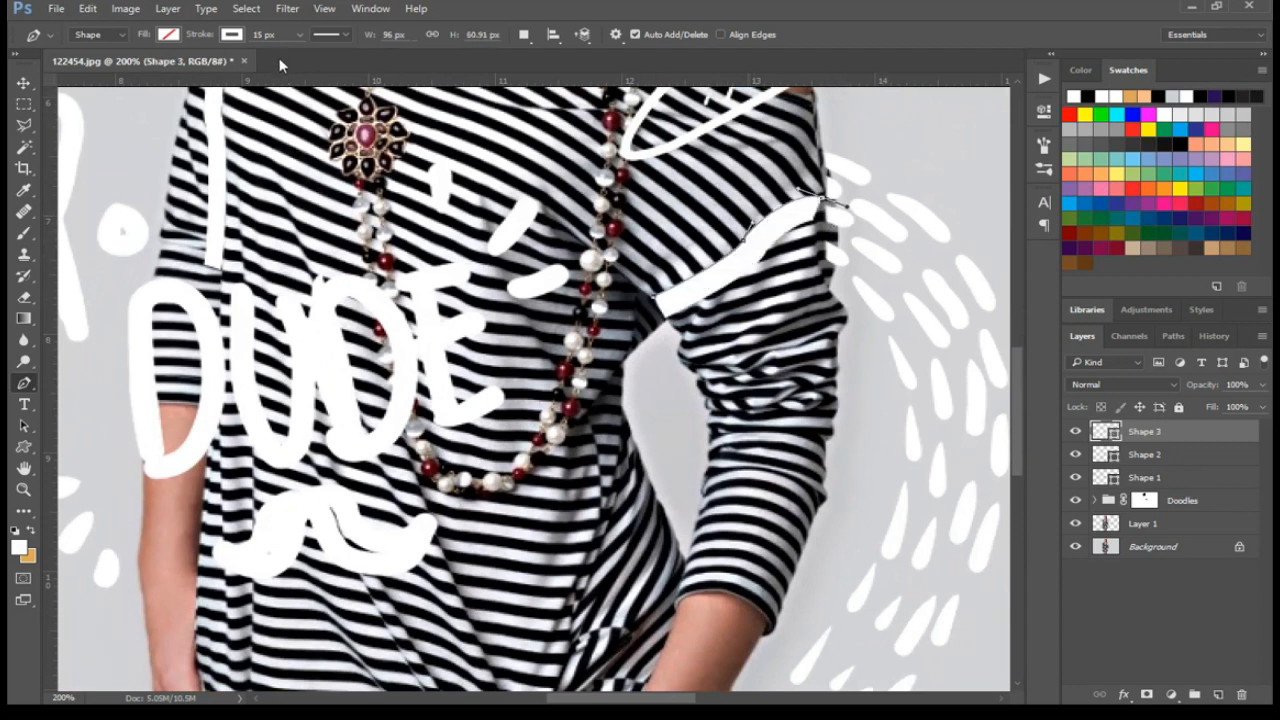
pyautogui.press('Return')
pyautogui.press('Return')
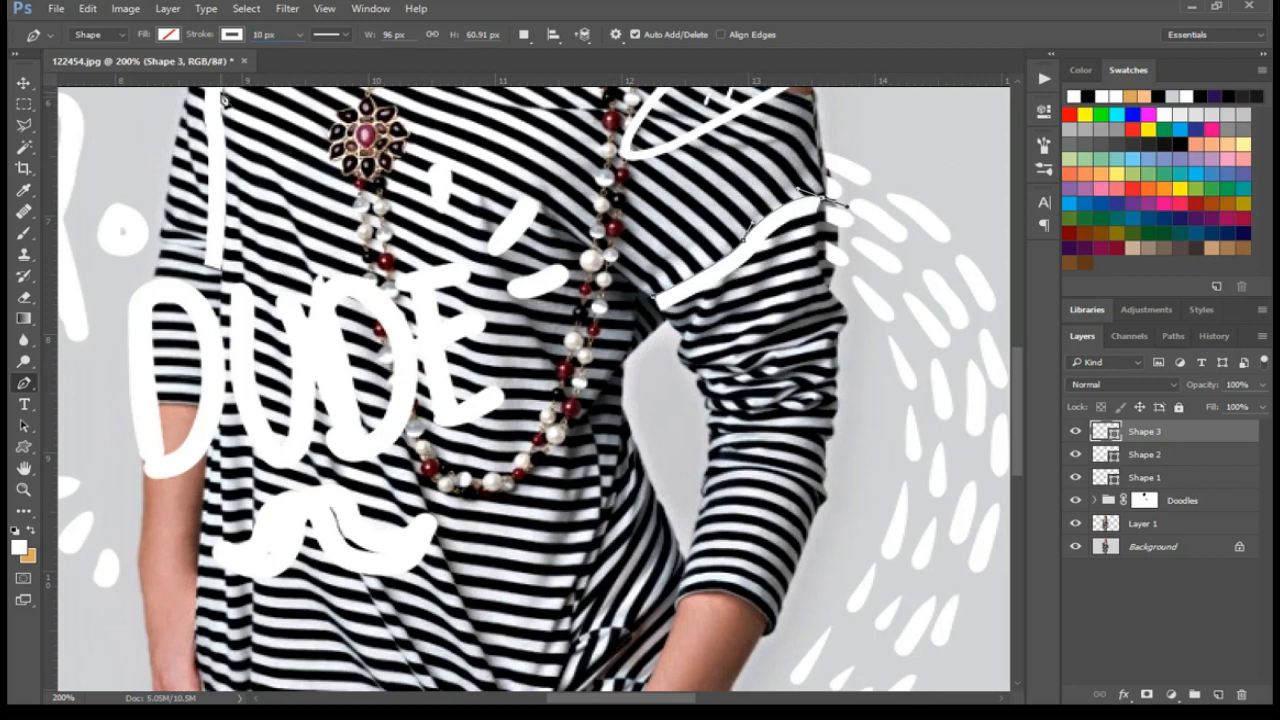
# Step: On a new layer, draw a curve about 150 px tall from the necklace's lower beads down towards the waist and set its stroke to 10 px
pyautogui.click(1219, 694)
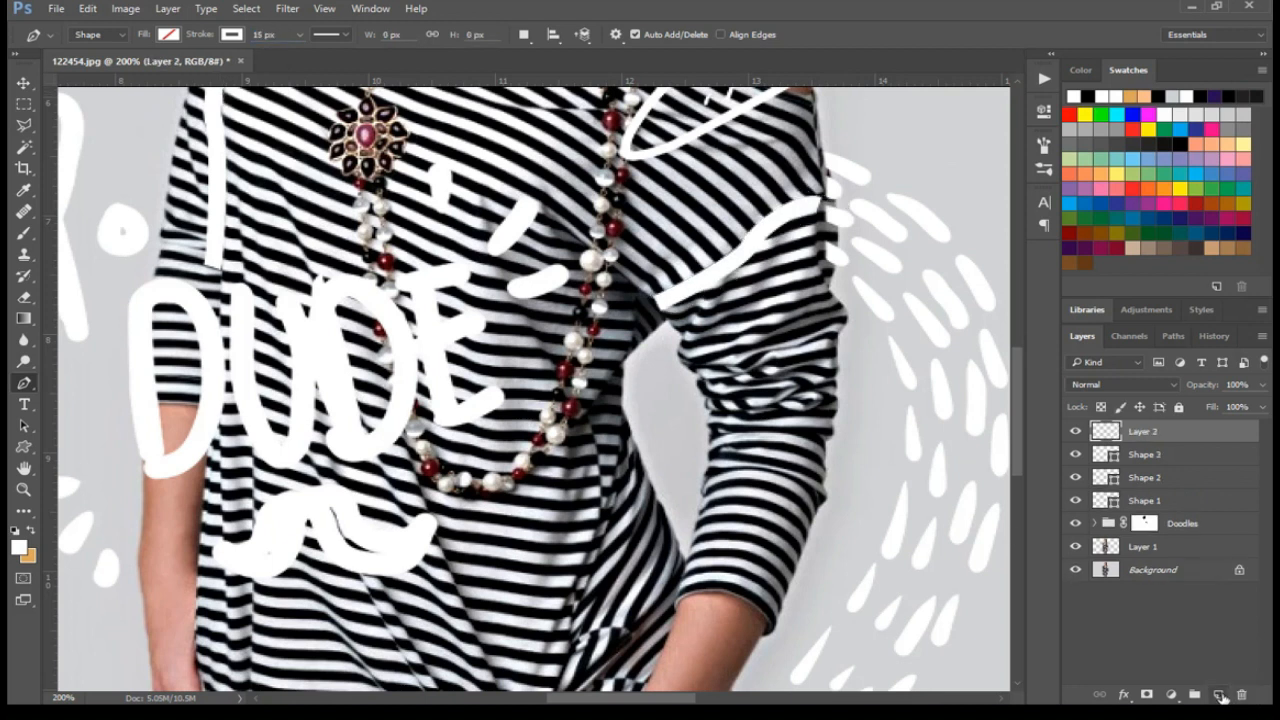
pyautogui.click(594, 432)
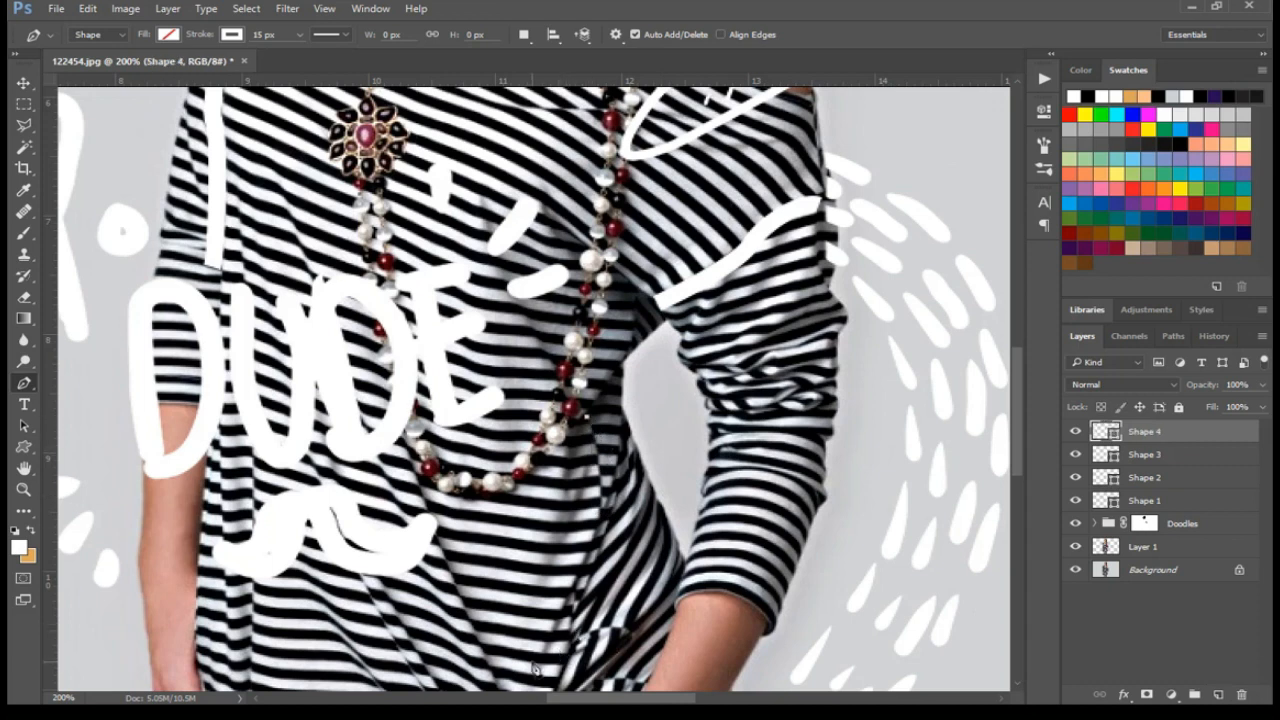
pyautogui.scroll(-5, 535, 668)
pyautogui.moveTo(530, 455)
pyautogui.mouseDown()
pyautogui.moveTo(470, 585)
pyautogui.moveTo(410, 632)
pyautogui.mouseUp()
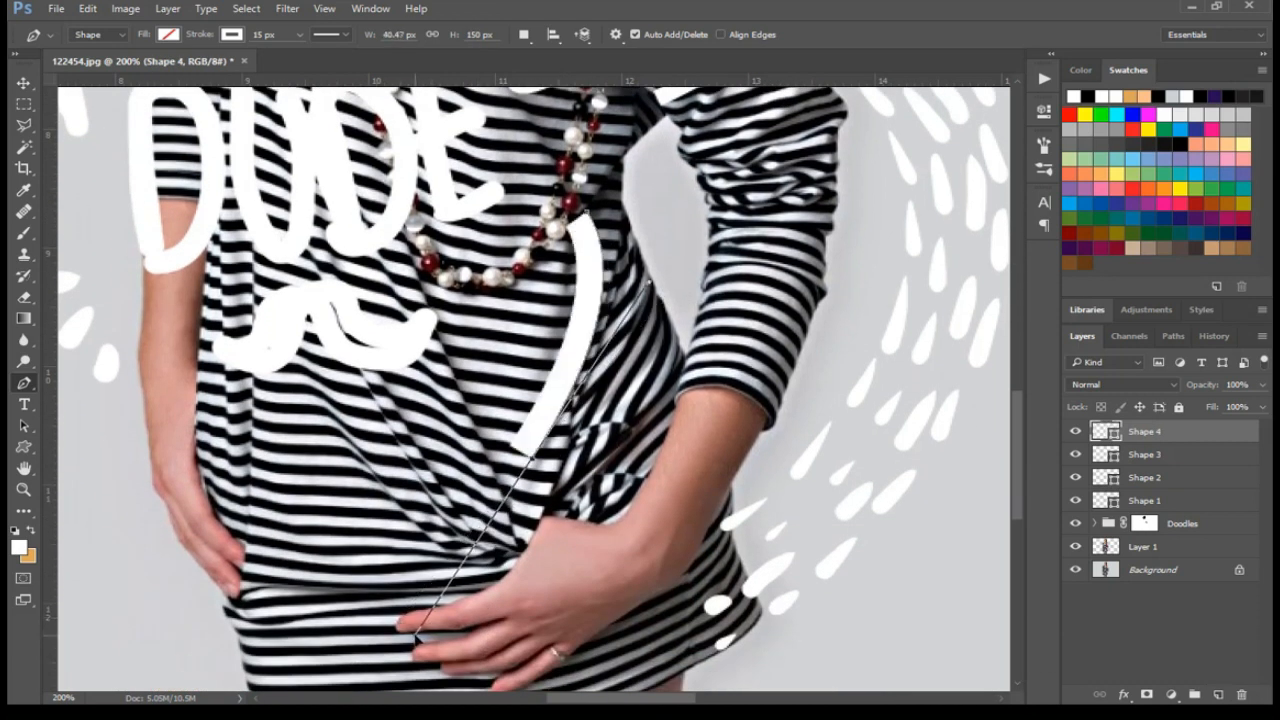
pyautogui.click(264, 34)
pyautogui.write('10')
pyautogui.press('Return')
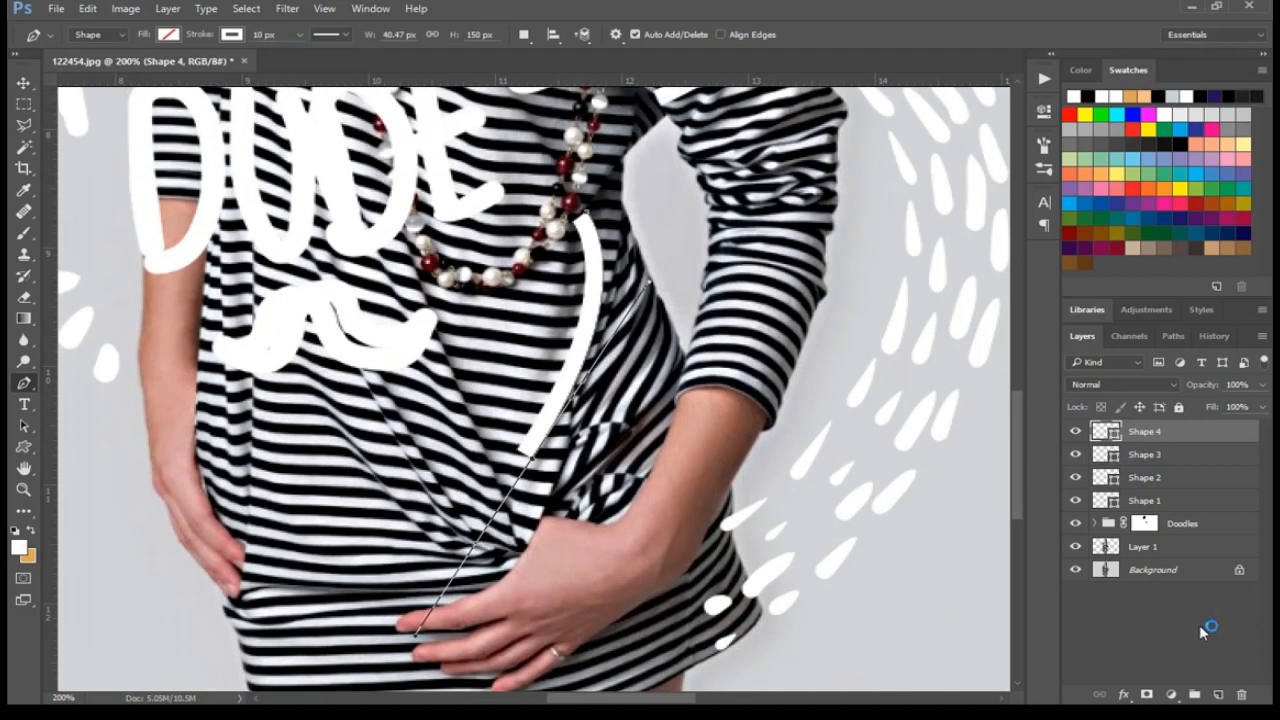
# Step: On a new layer, draw a curve about 93 by 90 px from below the mustache doodle to the hand's wrist, with a 10 px stroke
pyautogui.click(1215, 695)
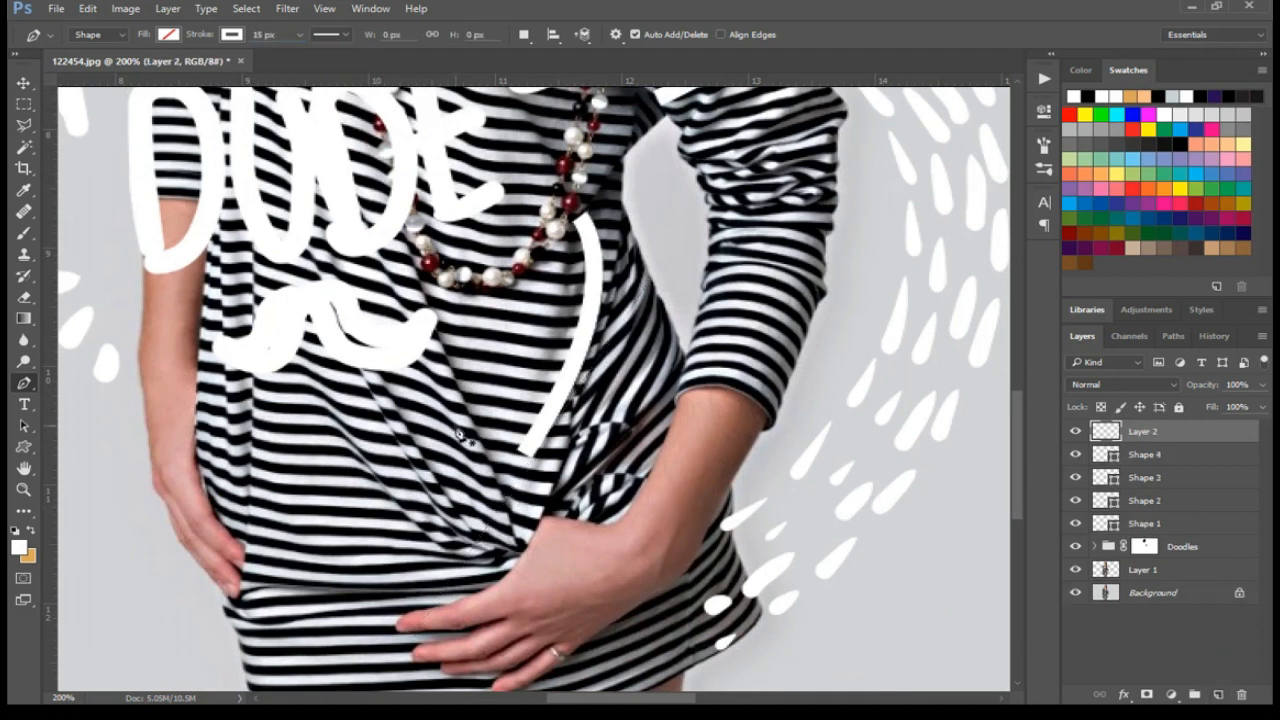
pyautogui.click(330, 418)
pyautogui.moveTo(494, 565); pyautogui.dragTo(578, 572)
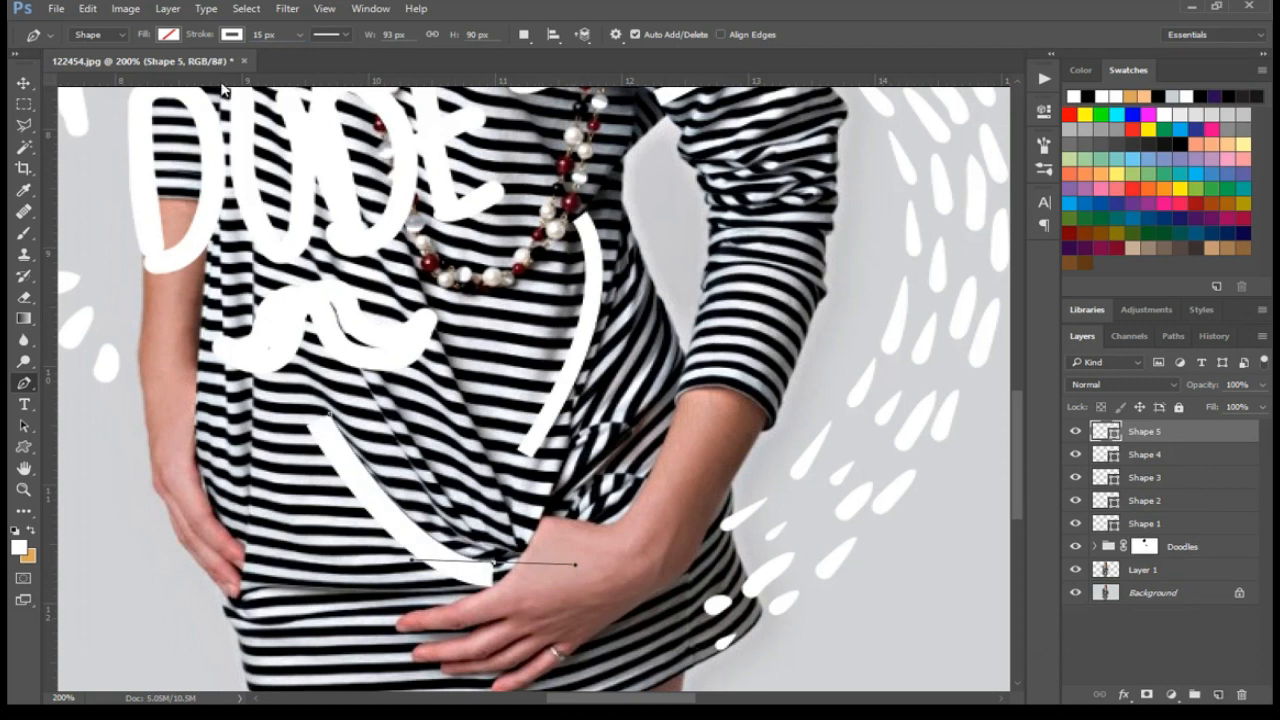
pyautogui.click(273, 34)
pyautogui.press('Return')
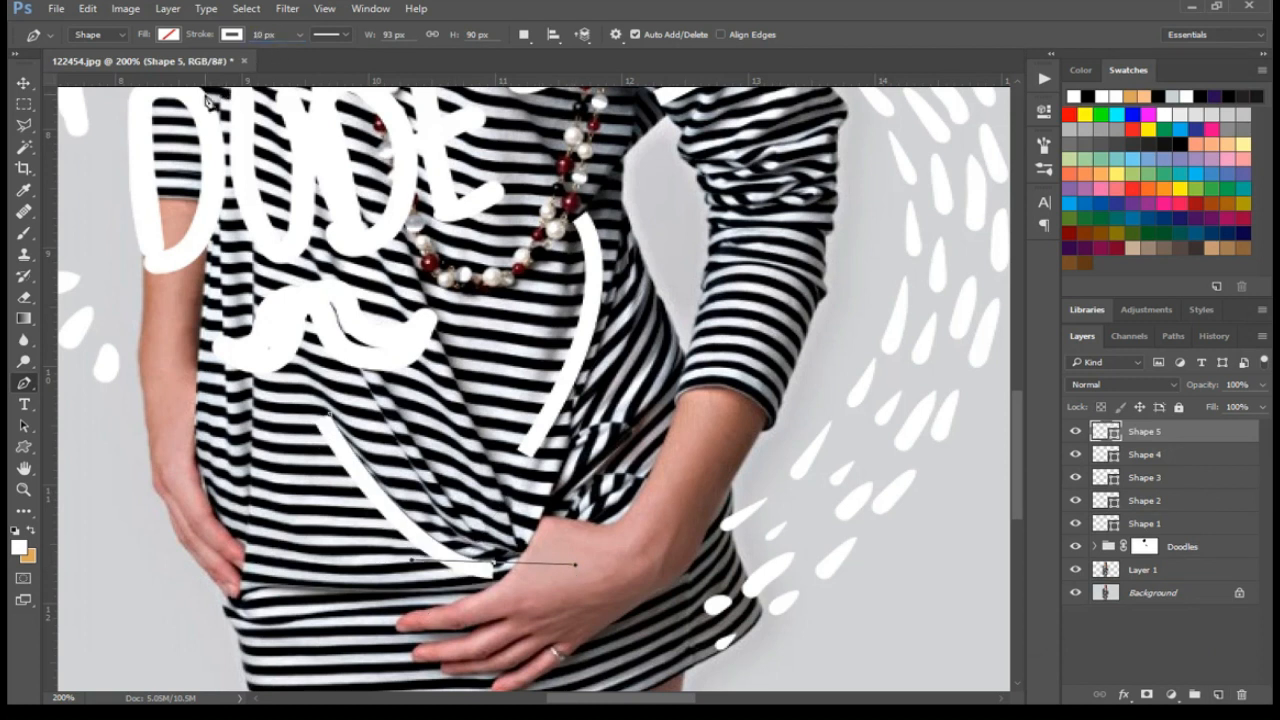
# Step: On a new layer, draw a curve about 243 px wide along the dress's bottom hem and set its stroke to 10 px
pyautogui.moveTo(1024, 457); pyautogui.dragTo(1025, 533)
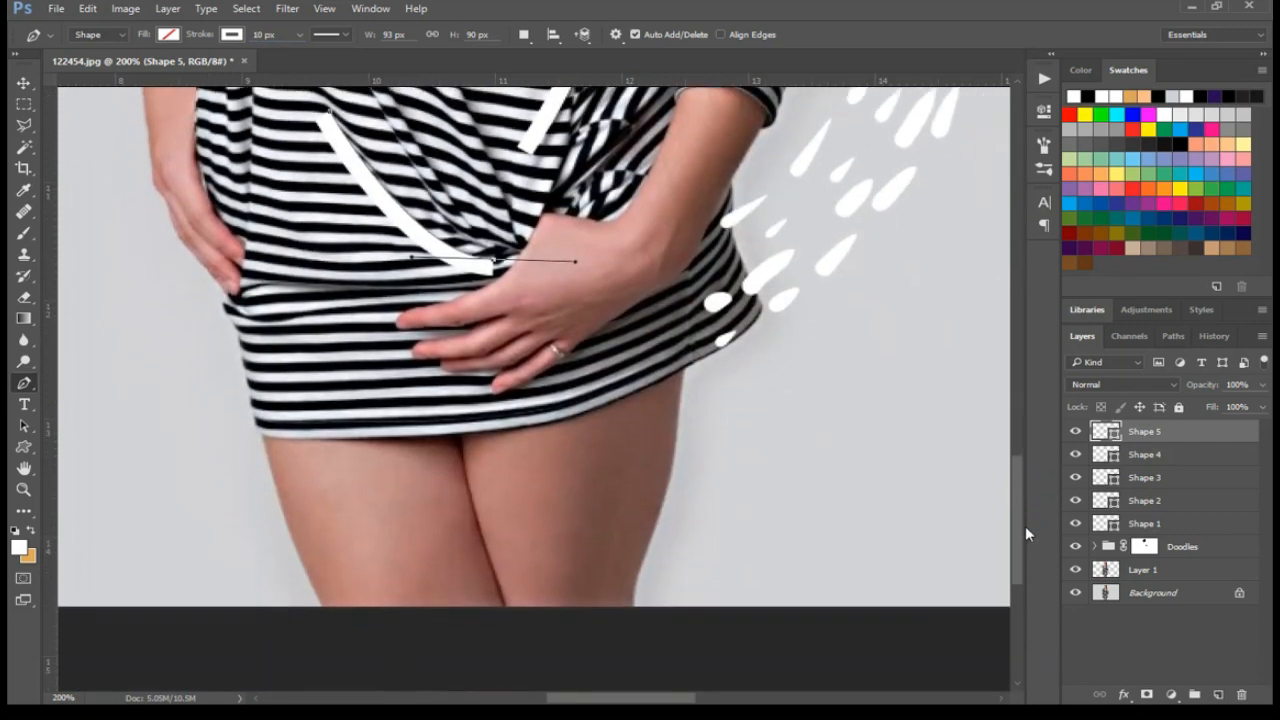
pyautogui.click(1218, 697)
pyautogui.click(257, 426)
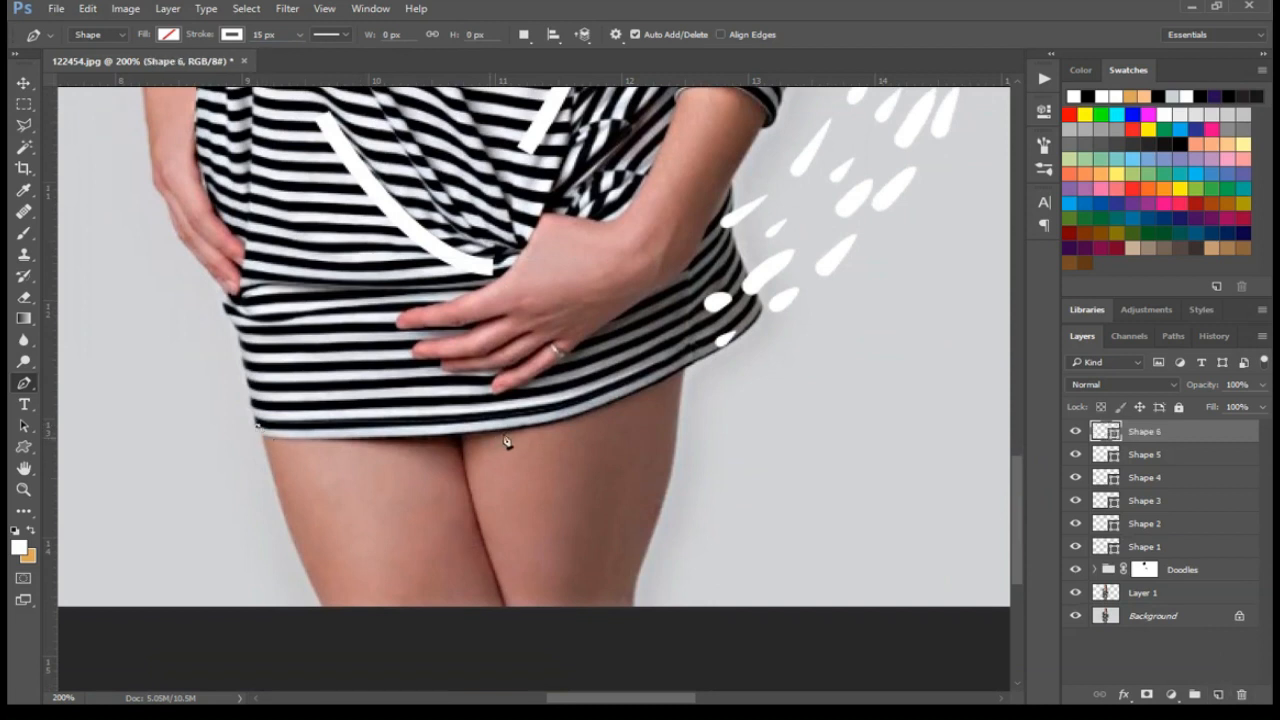
pyautogui.moveTo(687, 367); pyautogui.dragTo(885, 253)
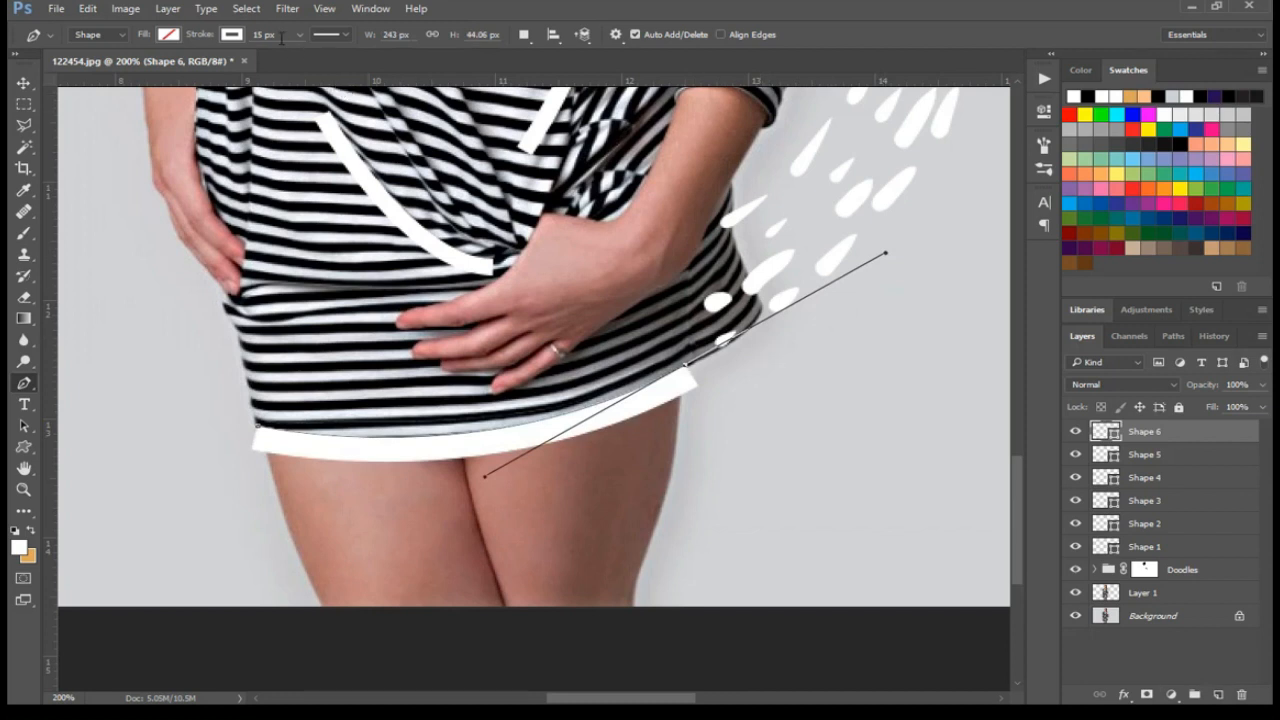
pyautogui.write('10')
pyautogui.press('Return')
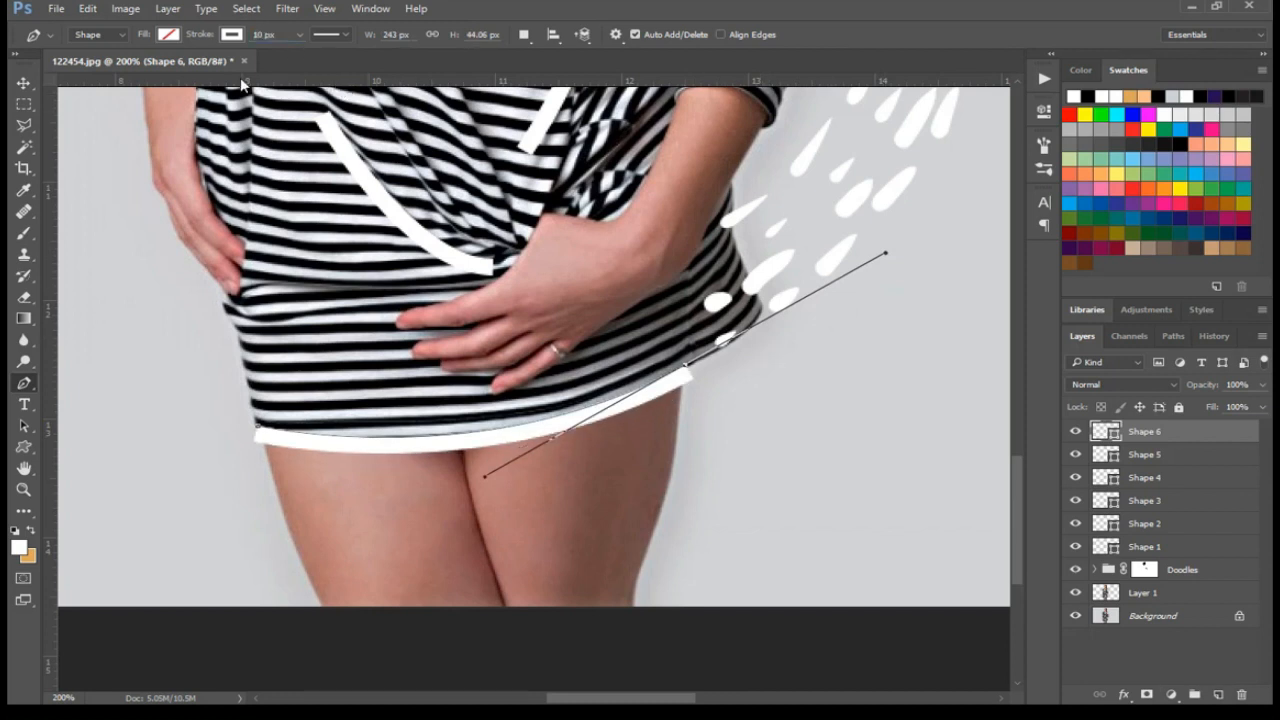
pyautogui.moveTo(1016, 550); pyautogui.dragTo(1014, 482)
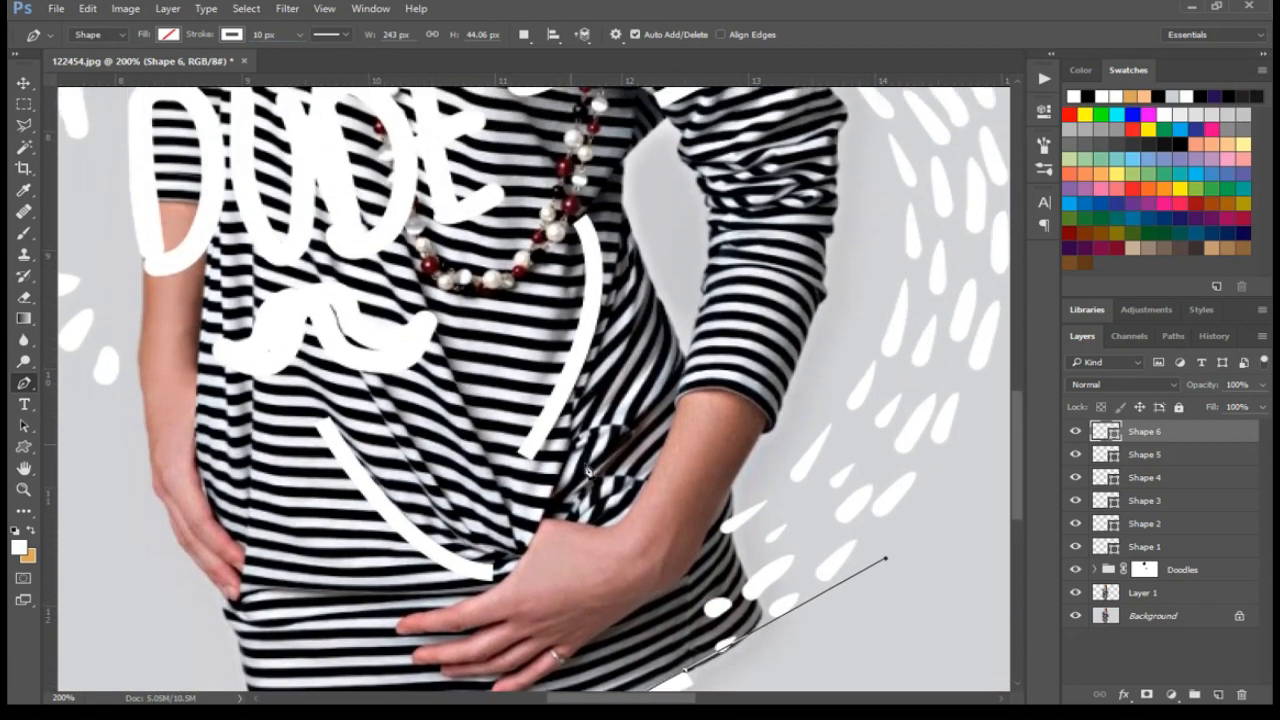
# Step: On a new layer, draw a curve about 44 by 100 px from above the bent hand up the waist folds, with a 10 px stroke
pyautogui.click(1221, 695)
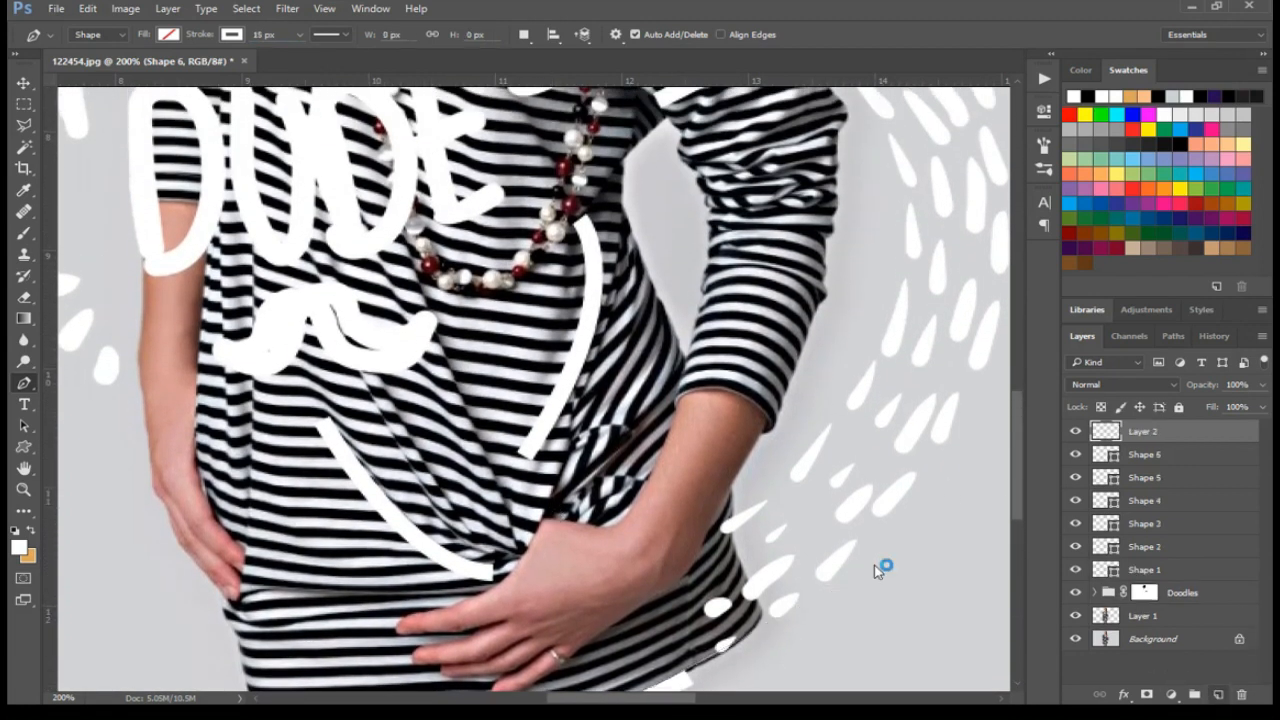
pyautogui.click(547, 515)
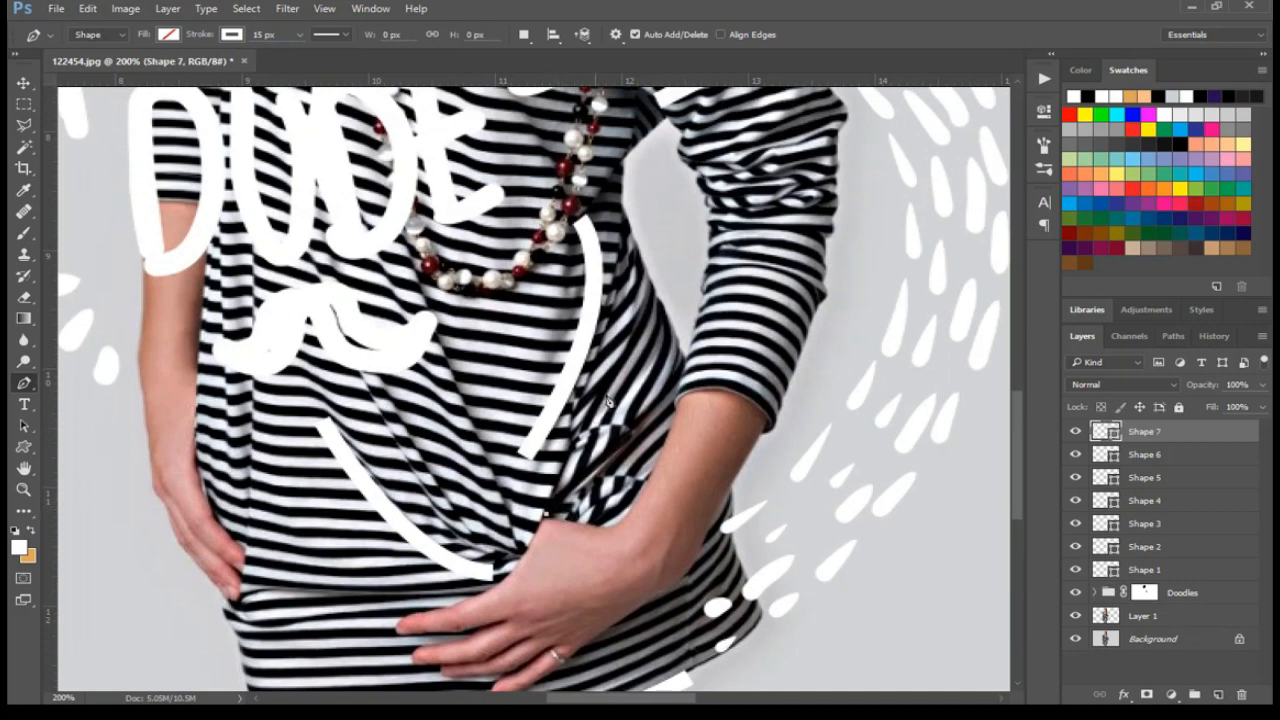
pyautogui.click(656, 240)
pyautogui.click(283, 36)
pyautogui.write('10')
pyautogui.press('Return')
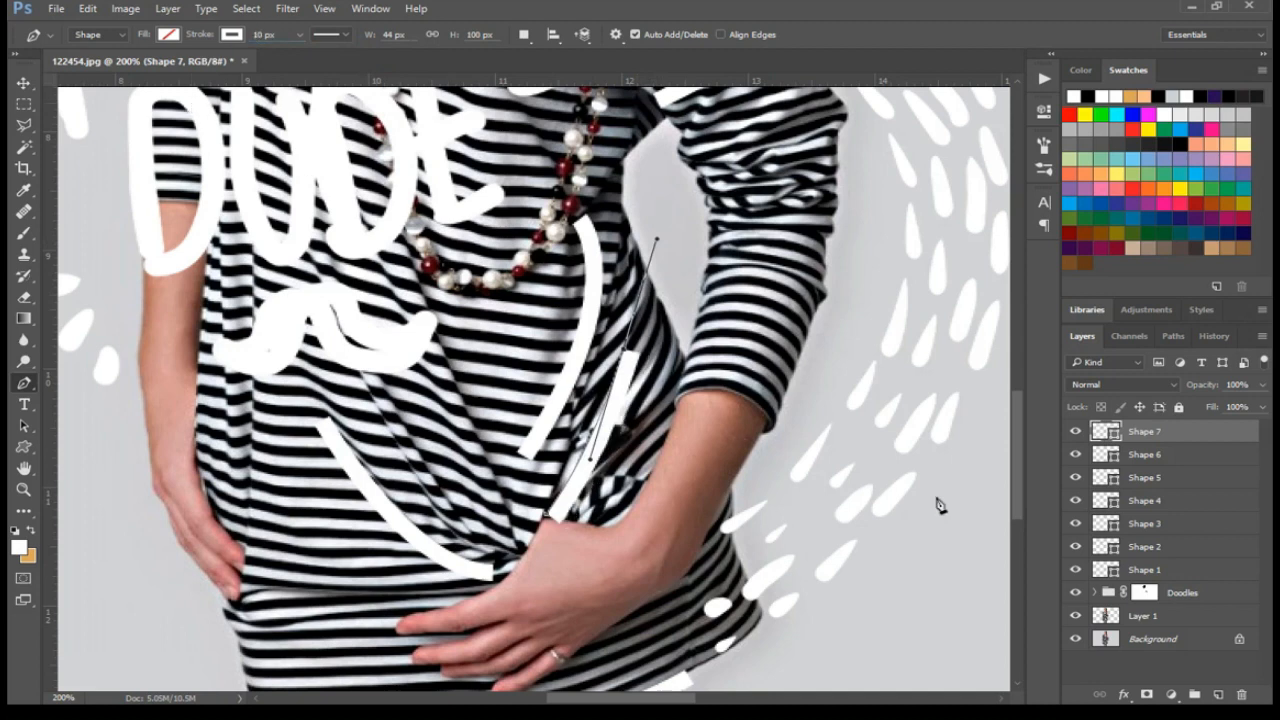
# Step: On a new layer, draw a double-arched curve about 92 px wide across both eyebrows, dipping between them, with a 7 px stroke
pyautogui.moveTo(1020, 495); pyautogui.dragTo(1013, 311)
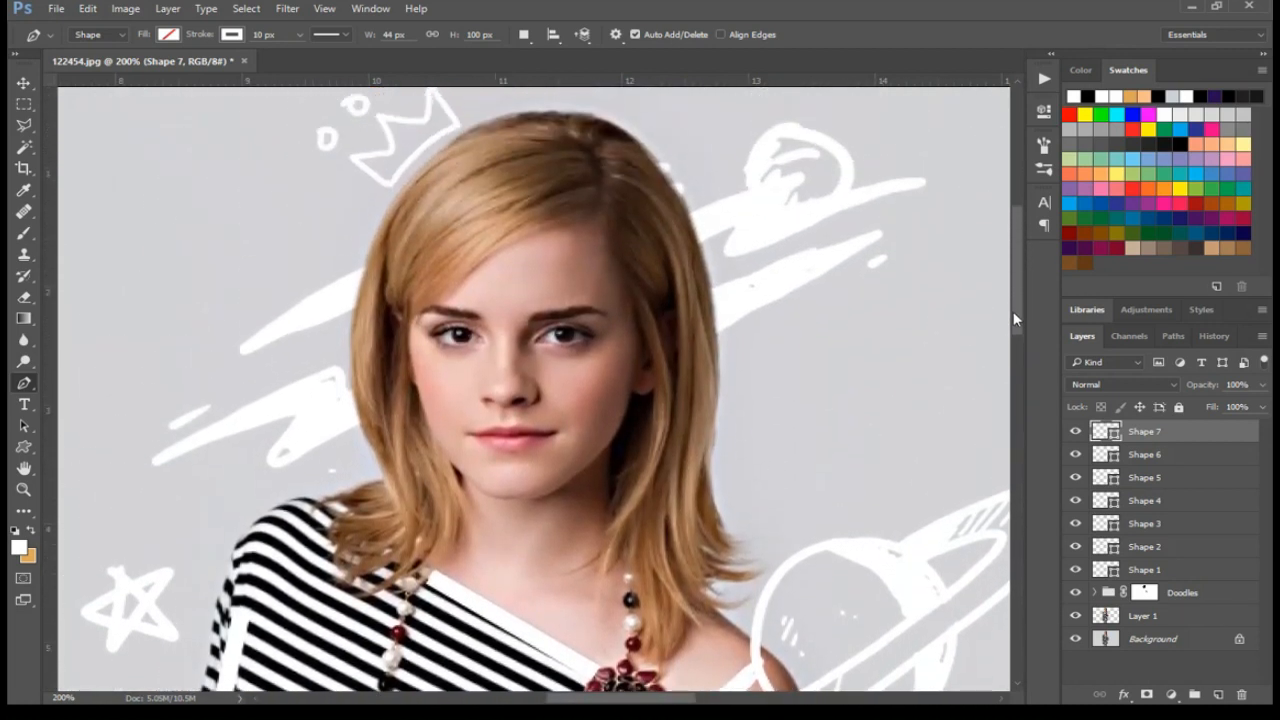
pyautogui.click(1219, 694)
pyautogui.click(276, 33)
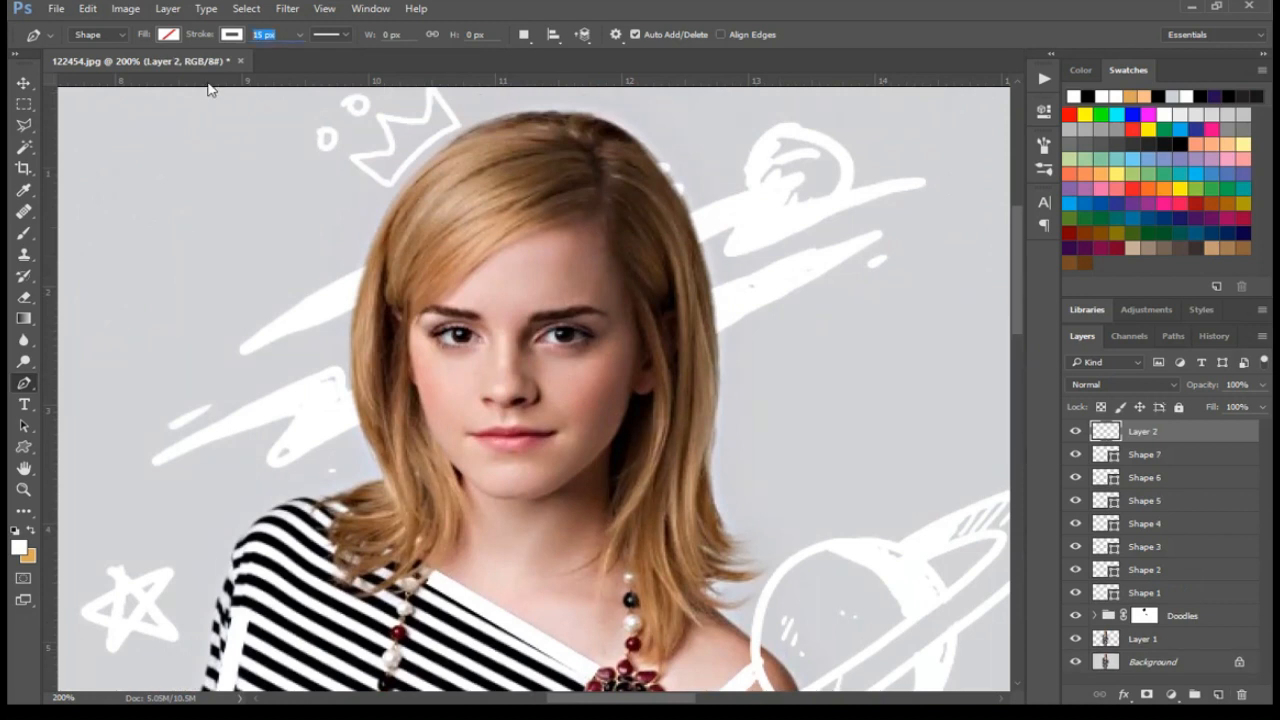
pyautogui.press('Return')
pyautogui.click(443, 307)
pyautogui.moveTo(487, 298)
pyautogui.mouseDown()
pyautogui.moveTo(522, 335)
pyautogui.moveTo(586, 313)
pyautogui.moveTo(518, 318)
pyautogui.mouseUp()
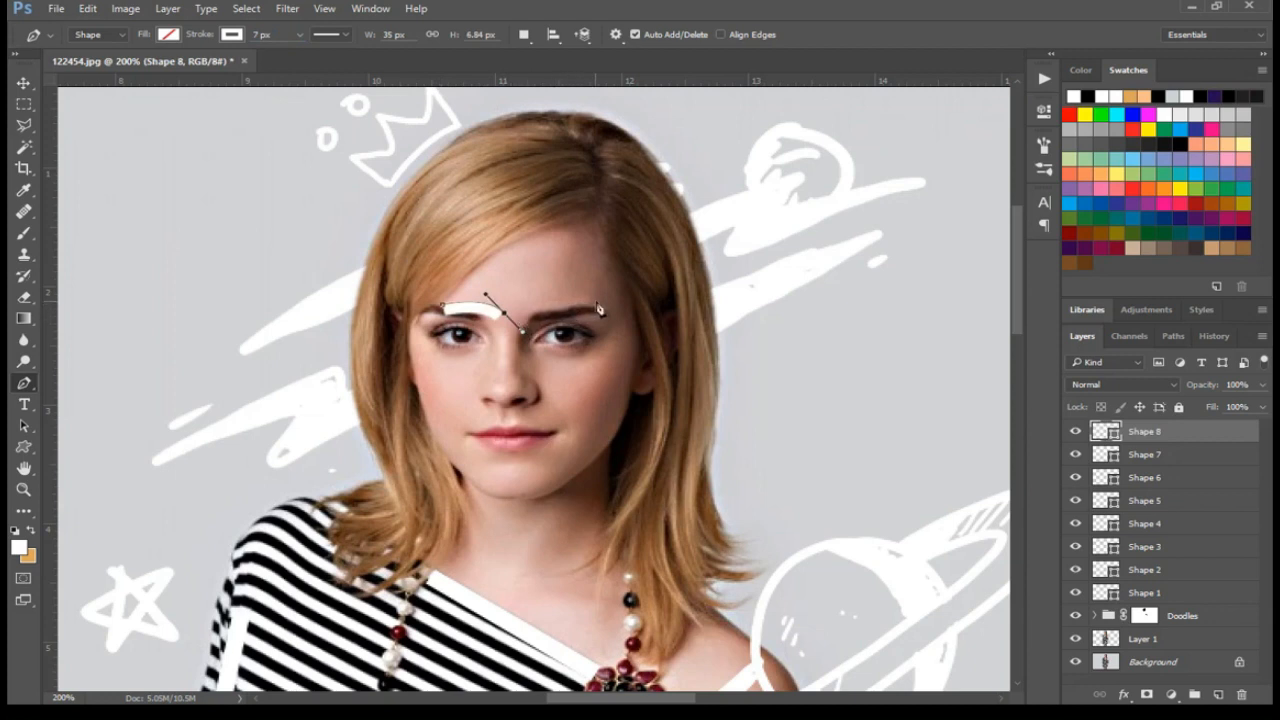
pyautogui.click(606, 308)
pyautogui.moveTo(611, 310)
pyautogui.mouseDown()
pyautogui.moveTo(645, 333)
pyautogui.moveTo(615, 331)
pyautogui.mouseUp()
pyautogui.hotkey('ctrl', 'z')
pyautogui.moveTo(608, 312)
pyautogui.mouseDown()
pyautogui.moveTo(660, 340)
pyautogui.moveTo(652, 333)
pyautogui.mouseUp()
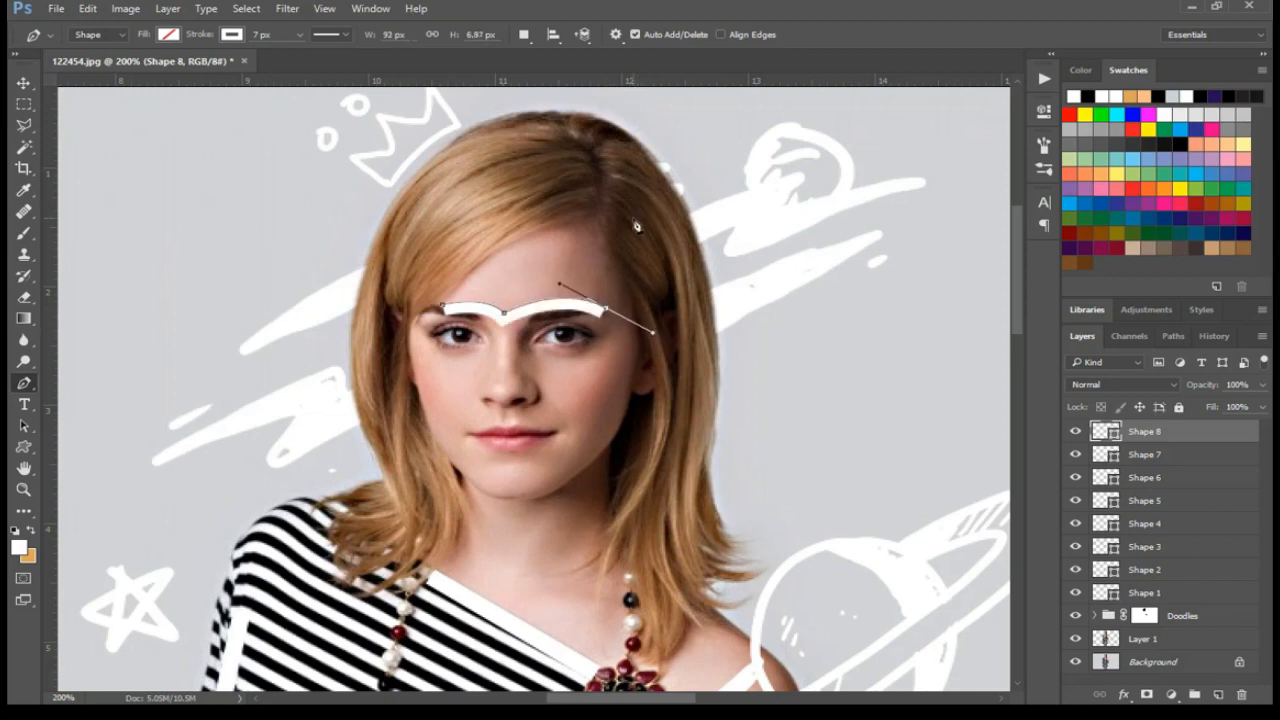
# Step: Change the eyebrow curve's stroke to the dotted style and set its width to 3 px
pyautogui.click(349, 33)
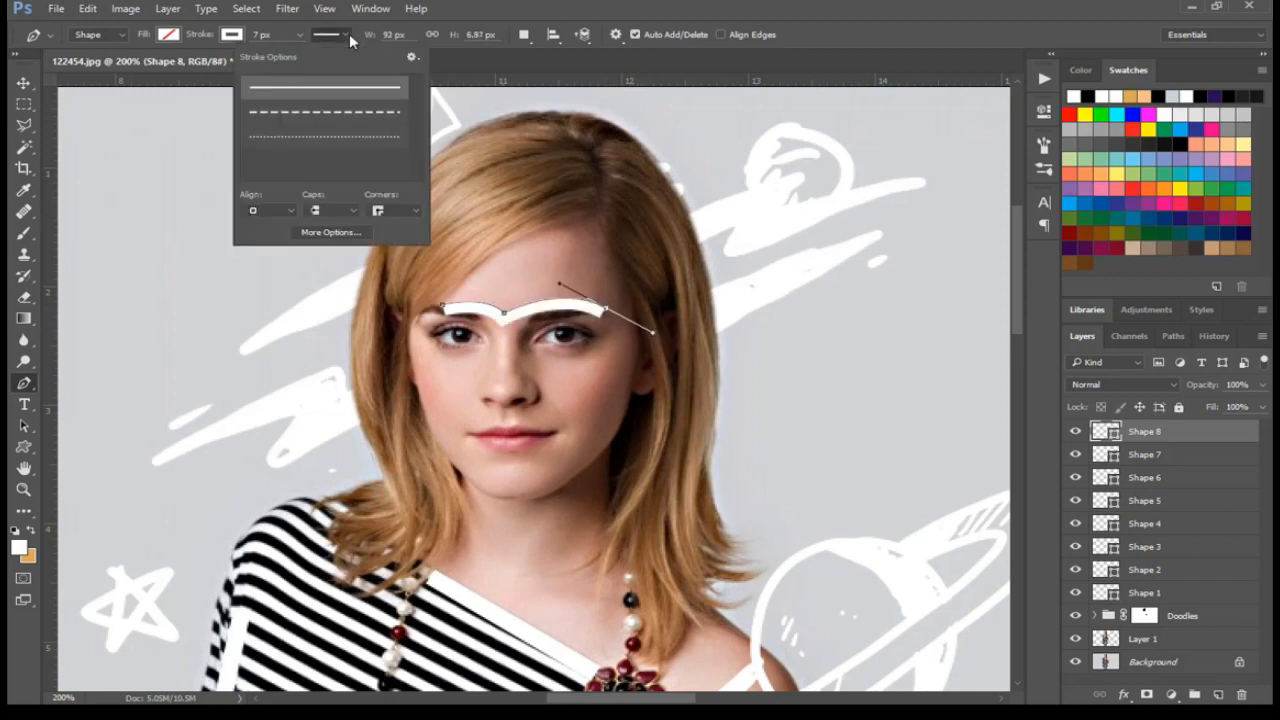
pyautogui.click(322, 114)
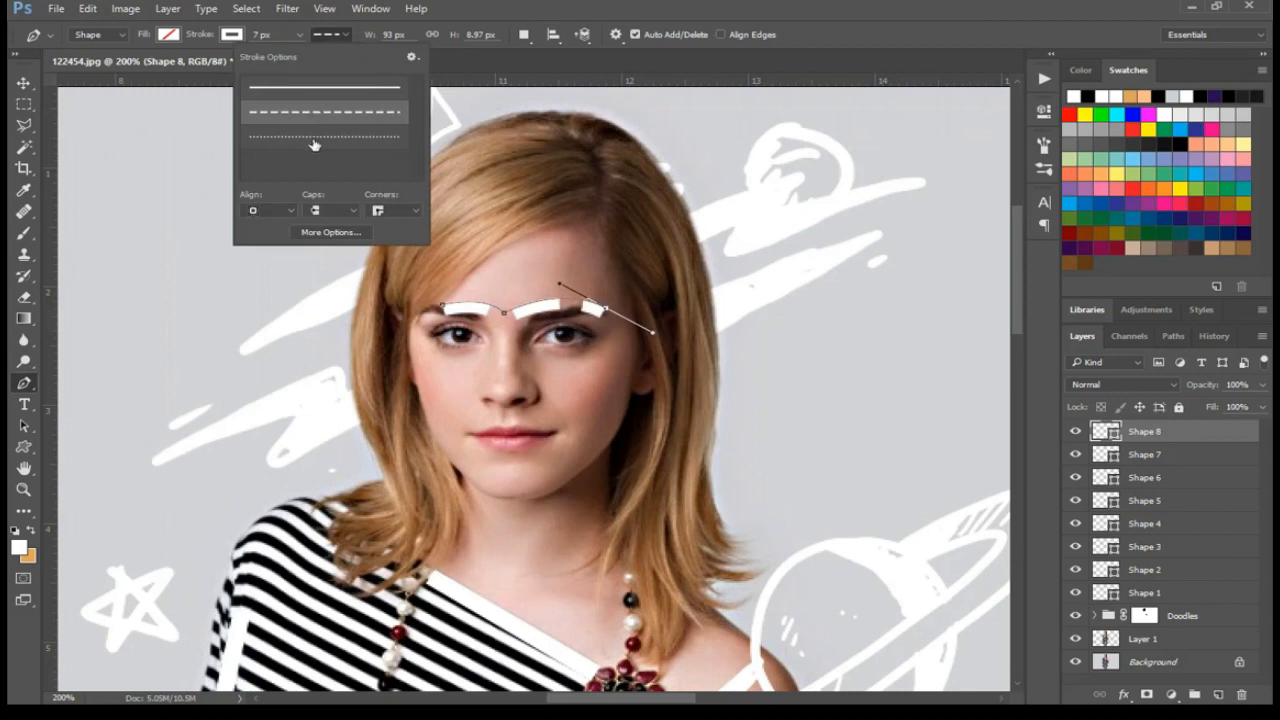
pyautogui.click(314, 142)
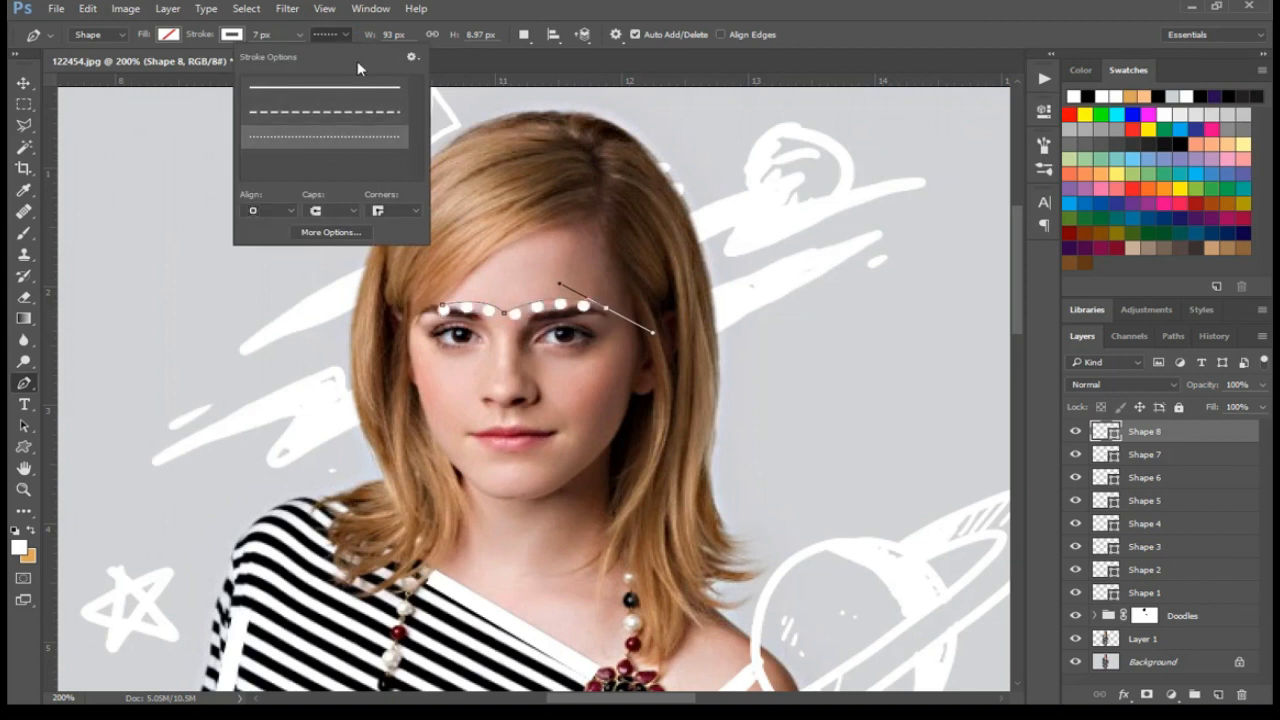
pyautogui.click(274, 34)
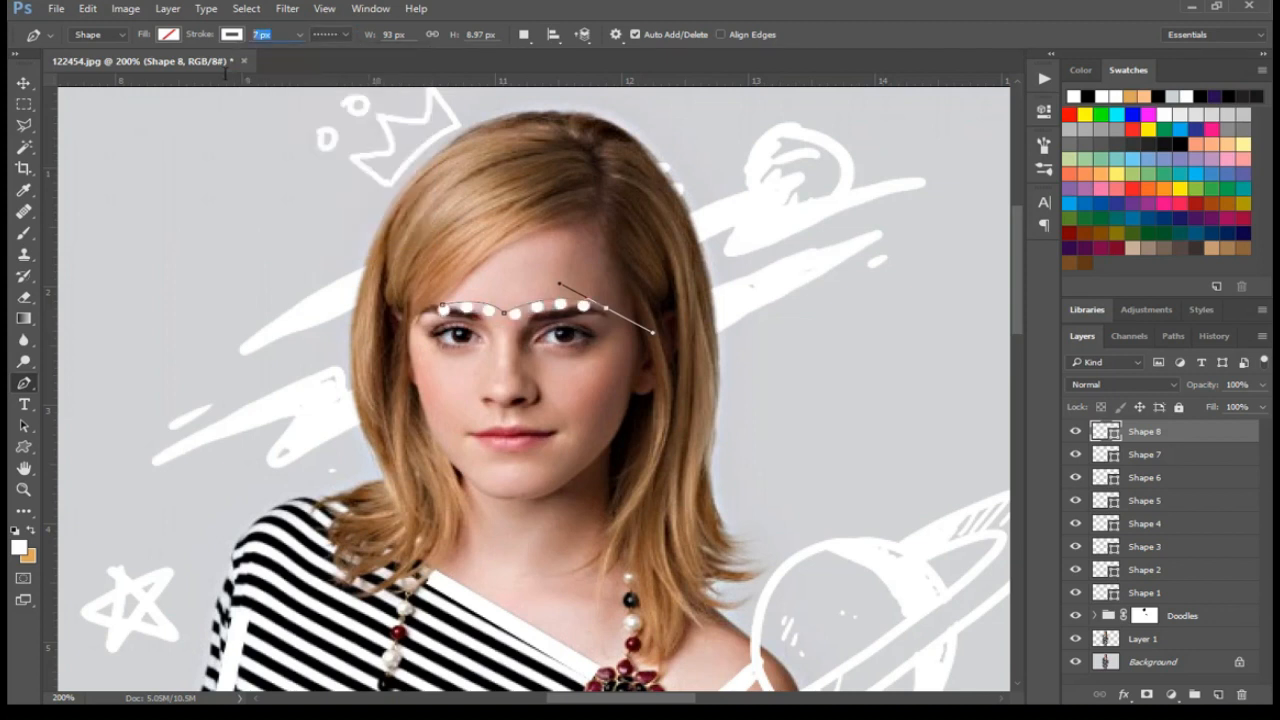
pyautogui.write('1')
pyautogui.press('Return')
pyautogui.write('3')
pyautogui.press('Return')
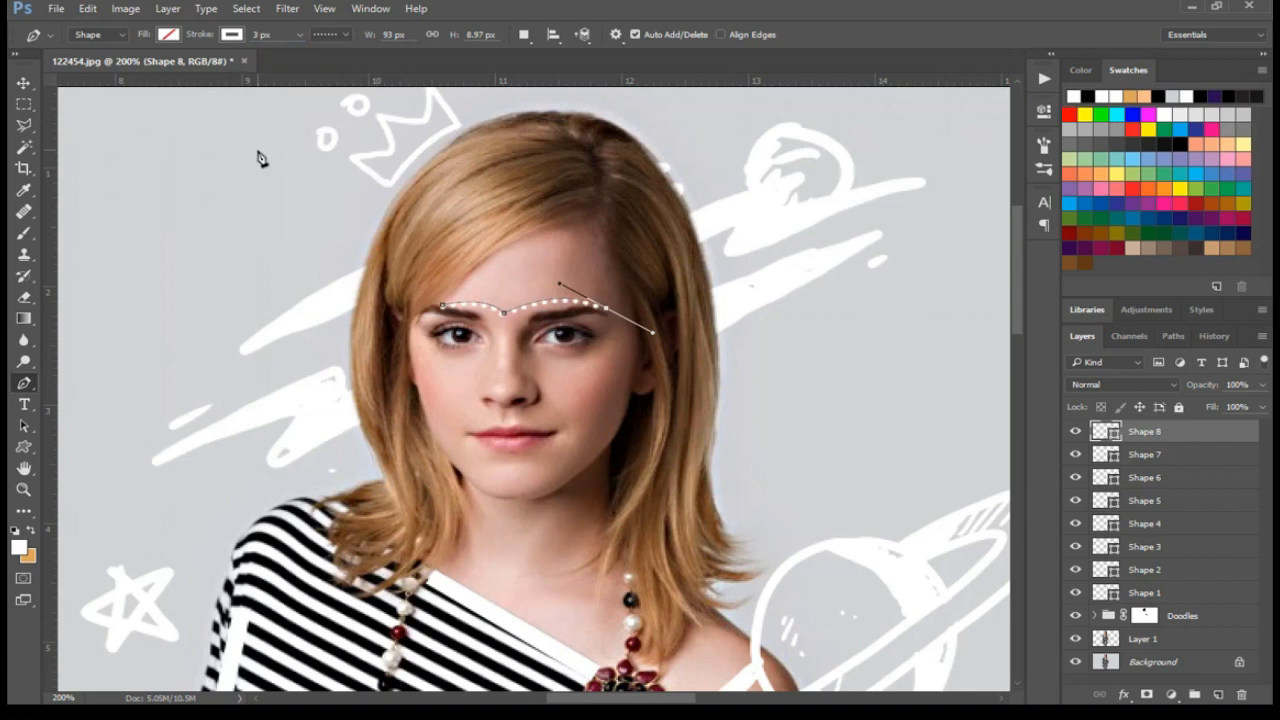
# Step: Reposition the dotted eyebrow curve's two end anchors and its middle anchor, making it about 96 by 11 px
pyautogui.keyDown('ctrl'); pyautogui.click(443, 307); pyautogui.keyUp('ctrl')
pyautogui.keyDown('ctrl'); pyautogui.click(611, 311); pyautogui.keyUp('ctrl')
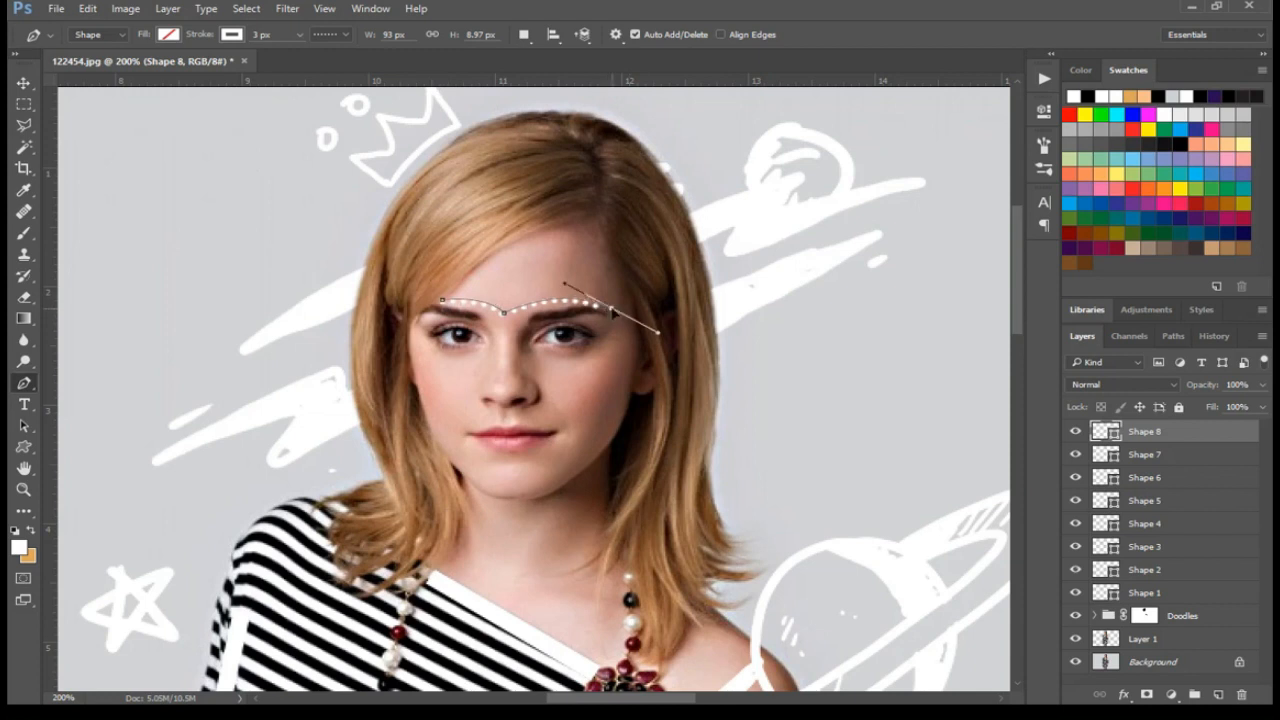
pyautogui.keyDown('ctrl'); pyautogui.click(505, 314); pyautogui.keyUp('ctrl')
pyautogui.moveTo(506, 316); pyautogui.dragTo(507, 321)
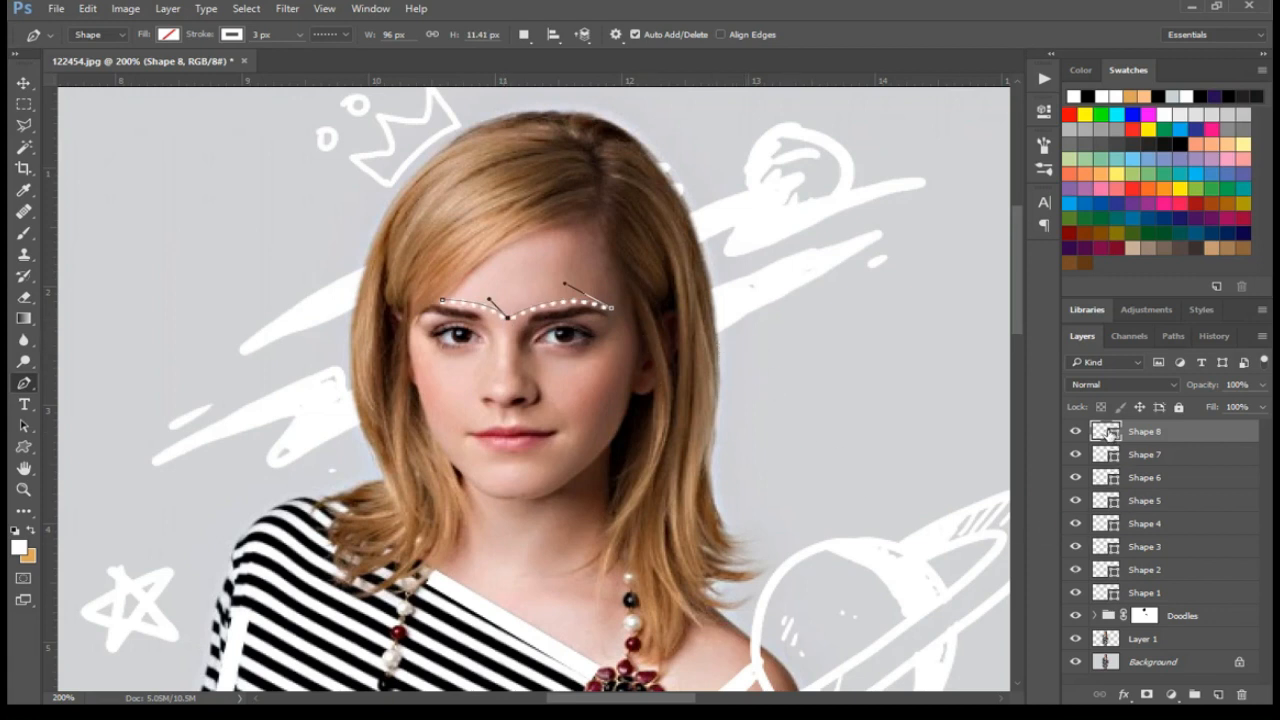
# Step: Group all layers from Shape 1 to Shape 8 into a new group named Lines
pyautogui.hotkey('ctrl', '-')
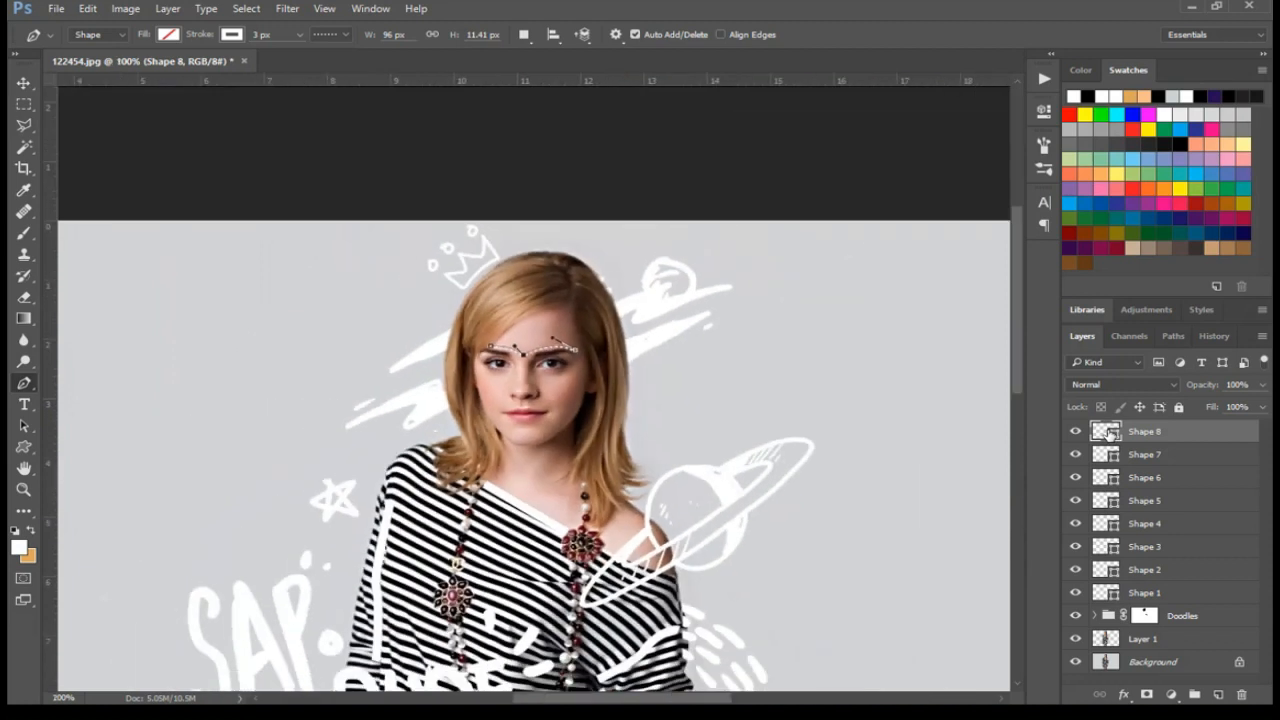
pyautogui.hotkey('ctrl', '0')
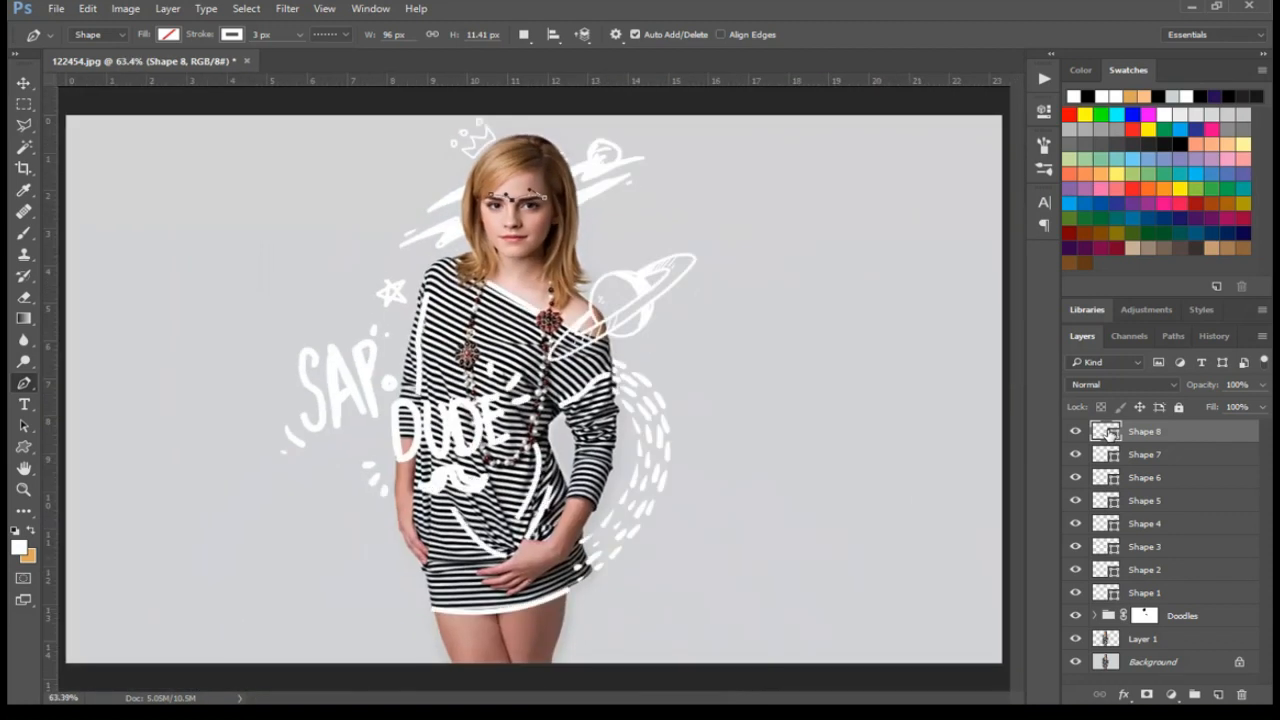
pyautogui.keyDown('shift'); pyautogui.click(1148, 594); pyautogui.keyUp('shift')
pyautogui.click(1260, 338)
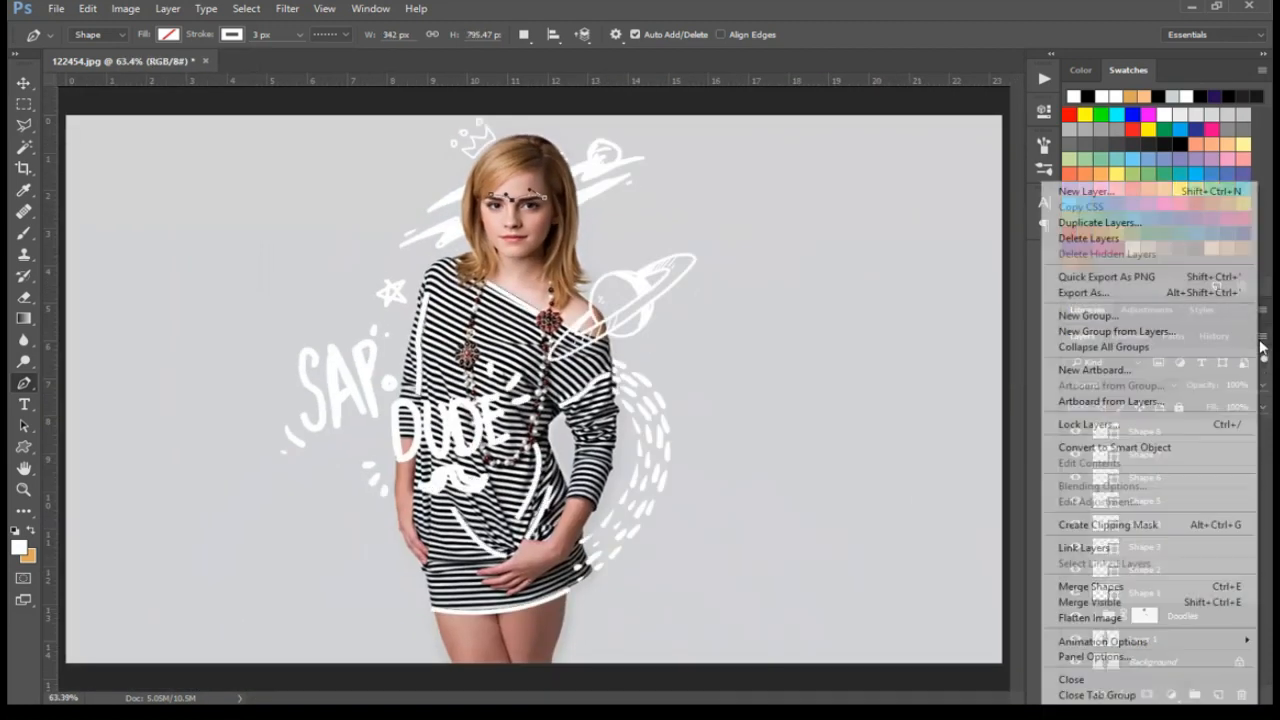
pyautogui.click(1116, 331)
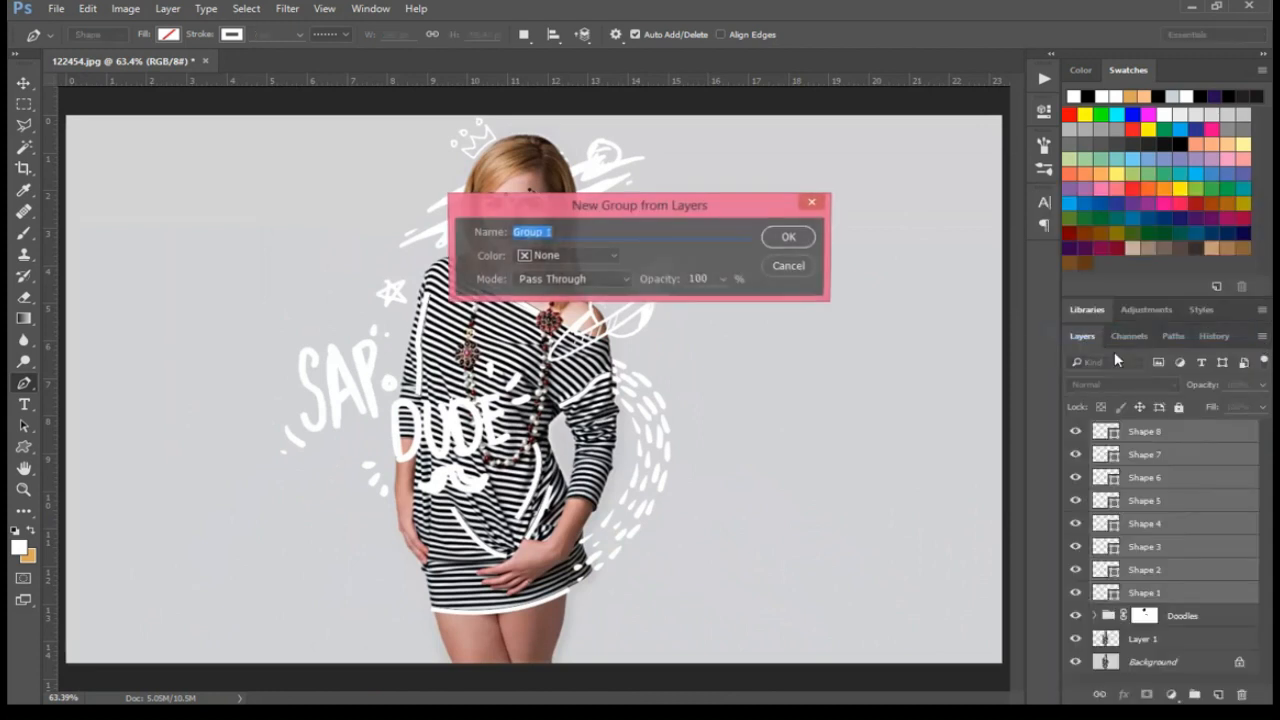
pyautogui.write('Lines')
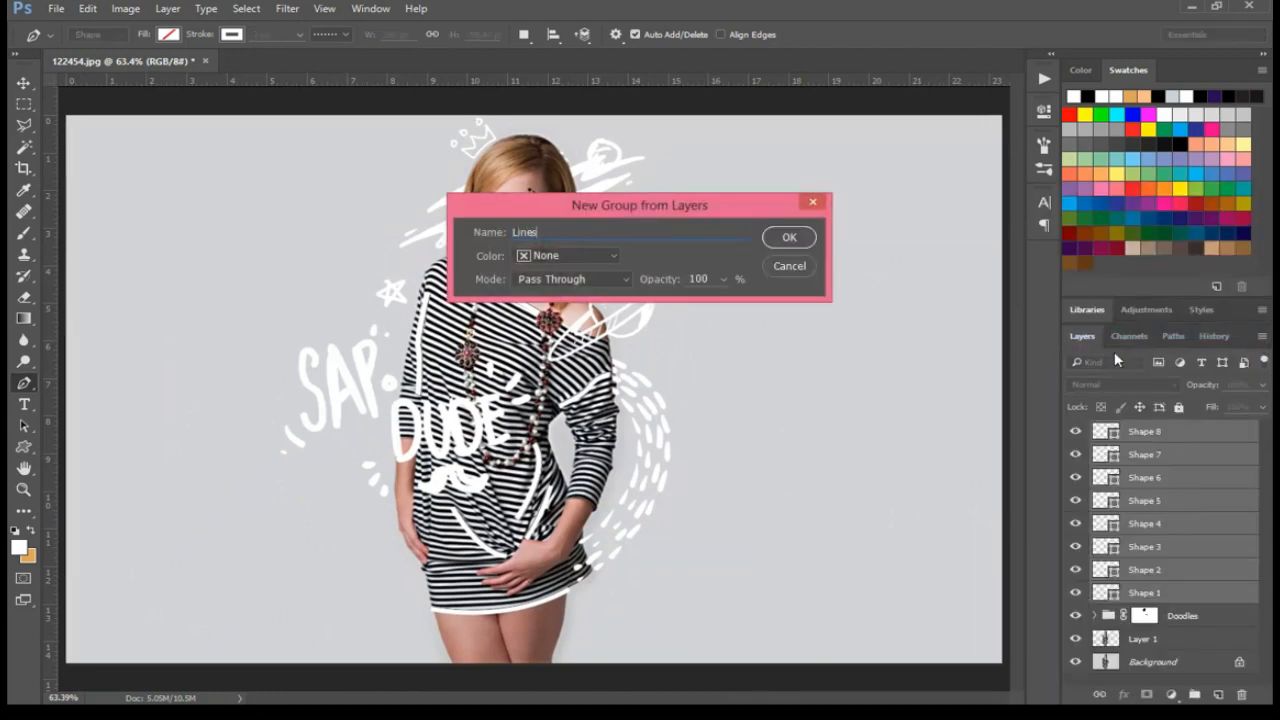
pyautogui.click(806, 240)
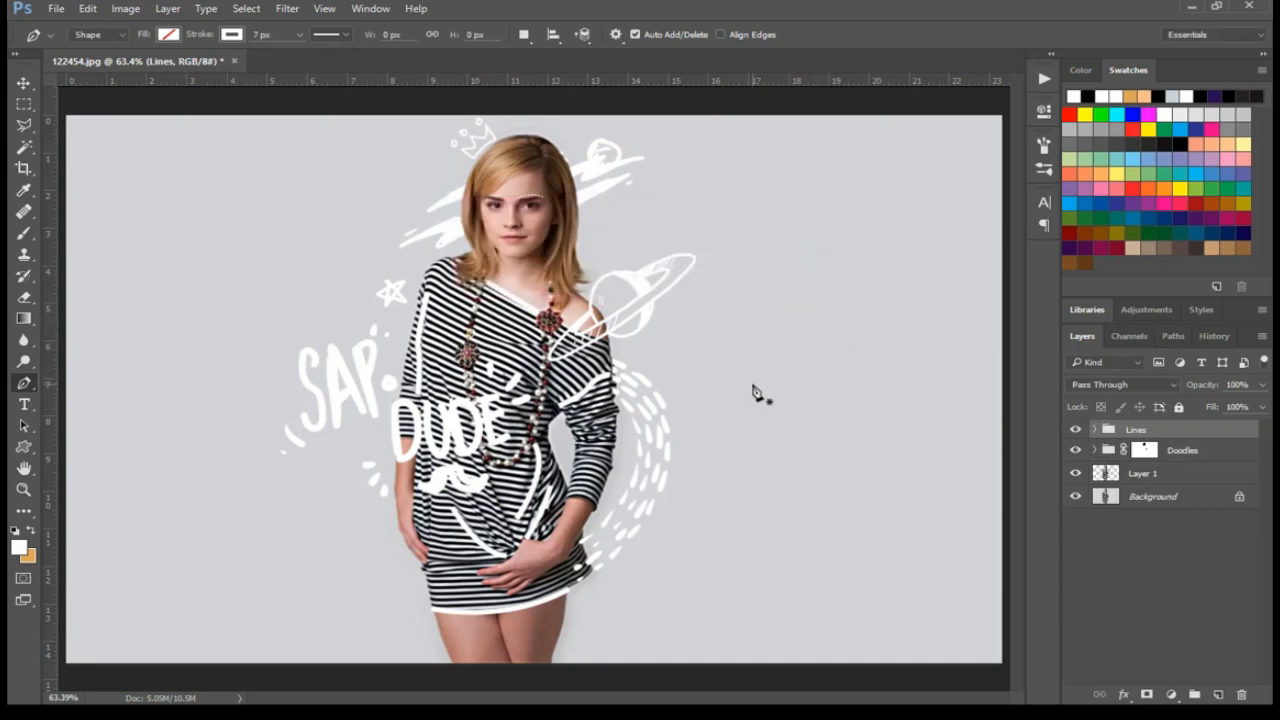
# Step: Add a Solid Color fill layer directly above the Background layer with the teal green #039175
pyautogui.click(1148, 498)
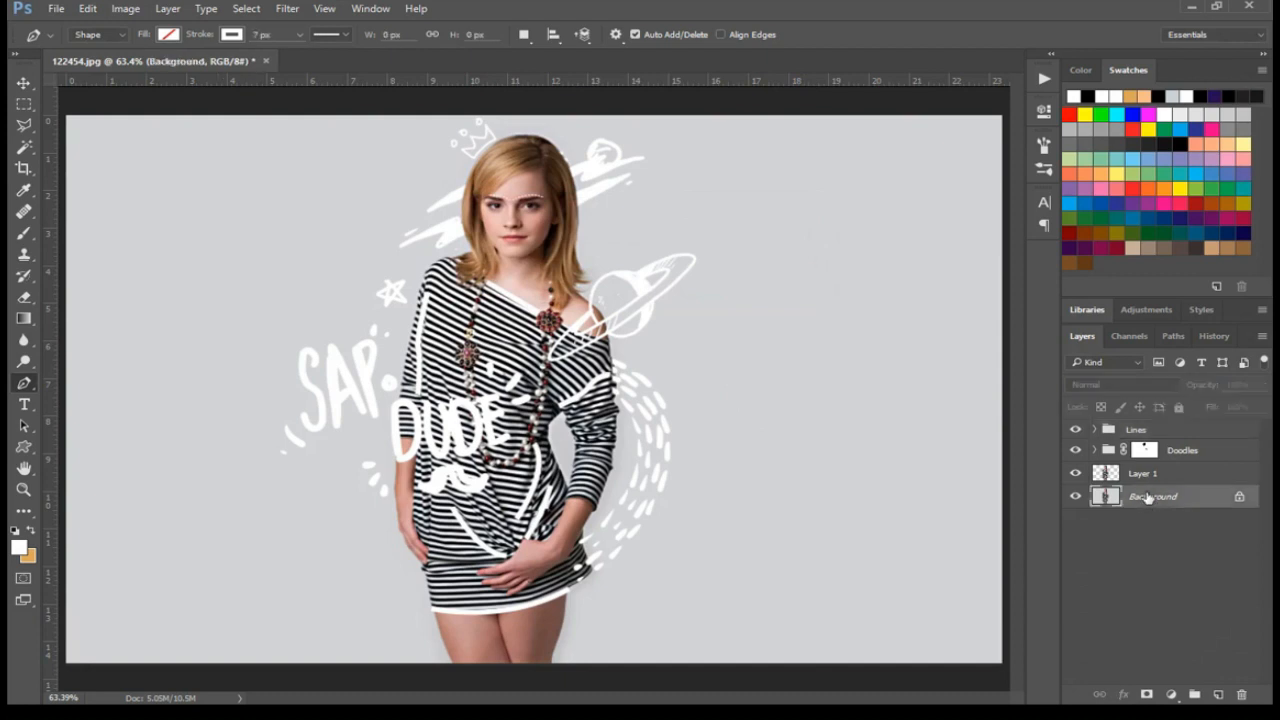
pyautogui.click(1172, 695)
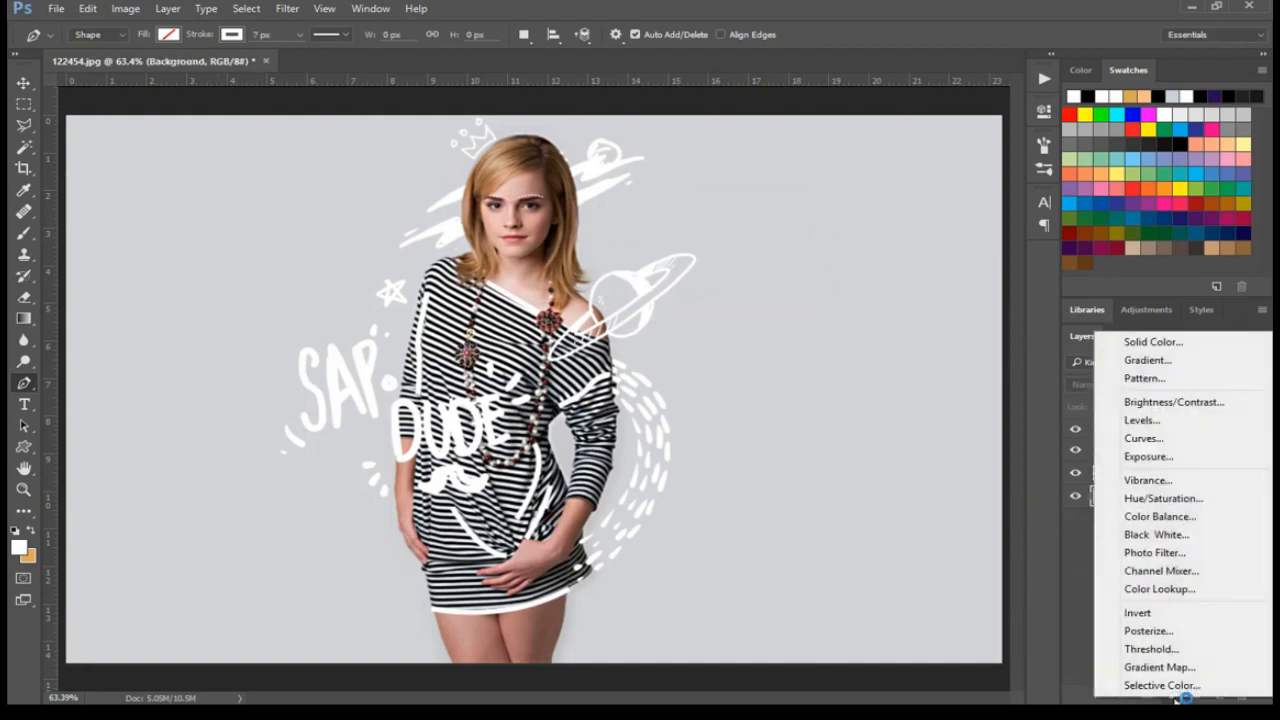
pyautogui.click(1152, 342)
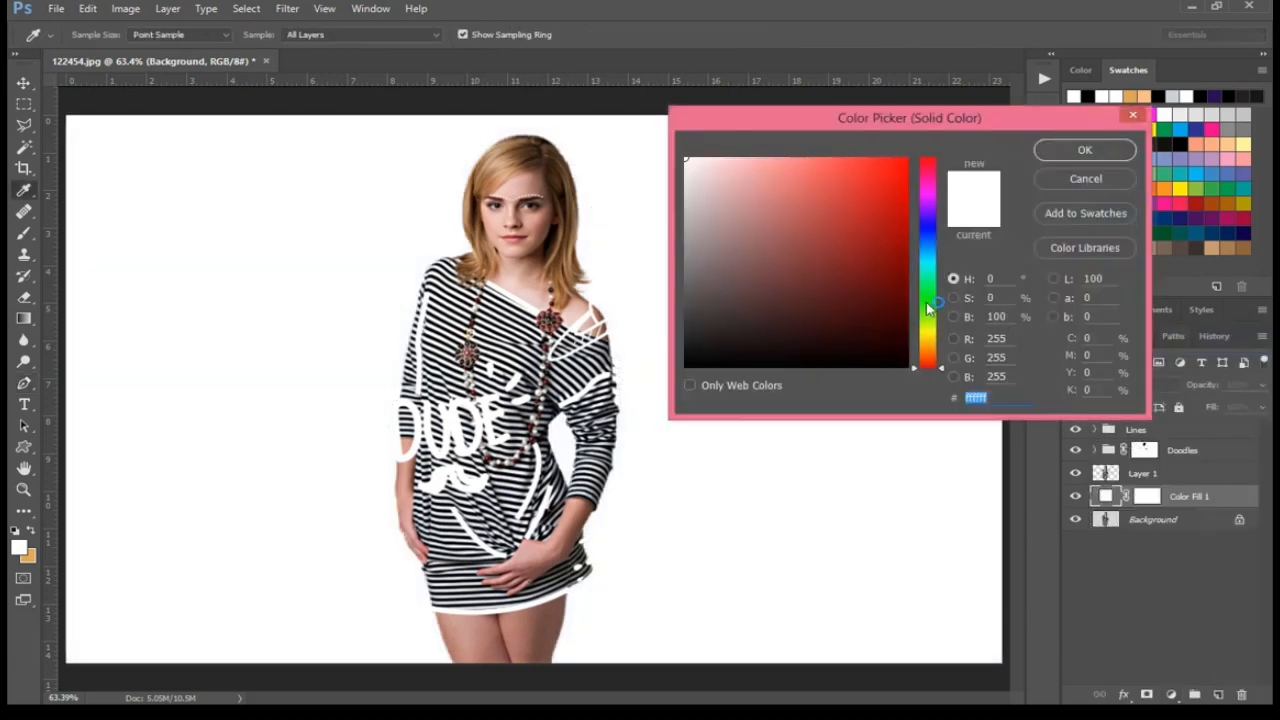
pyautogui.click(926, 271)
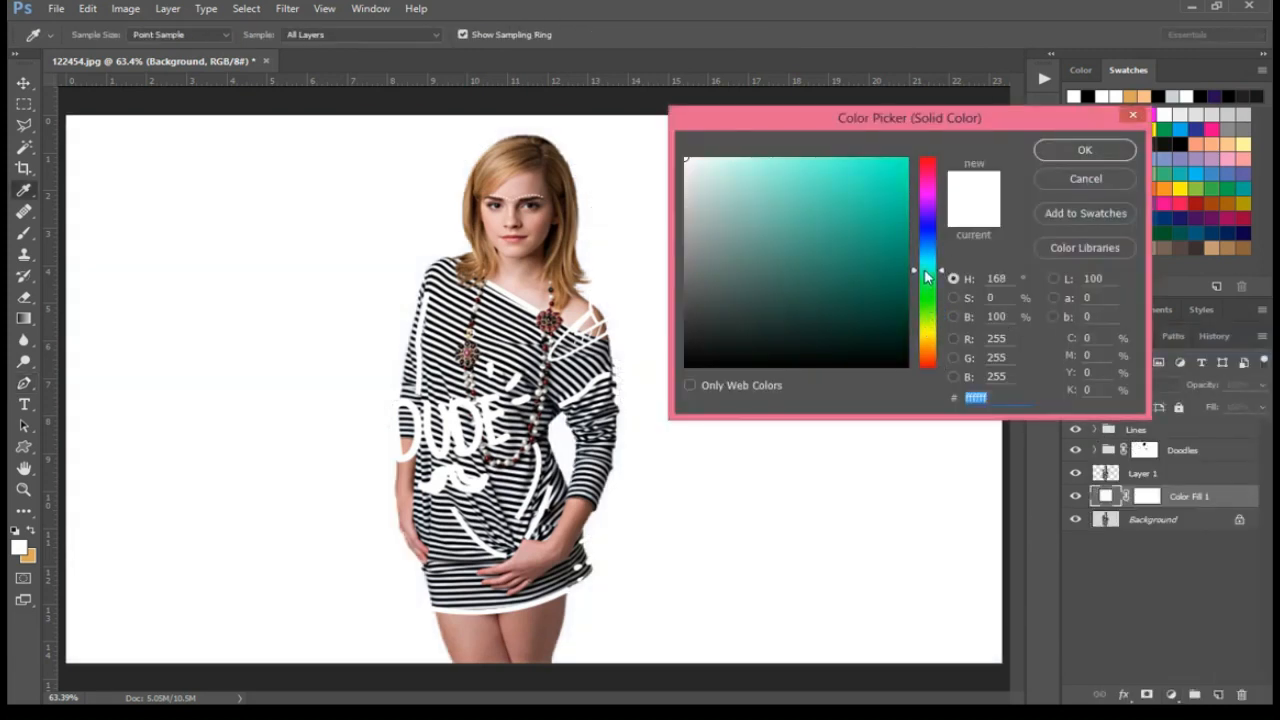
pyautogui.click(903, 248)
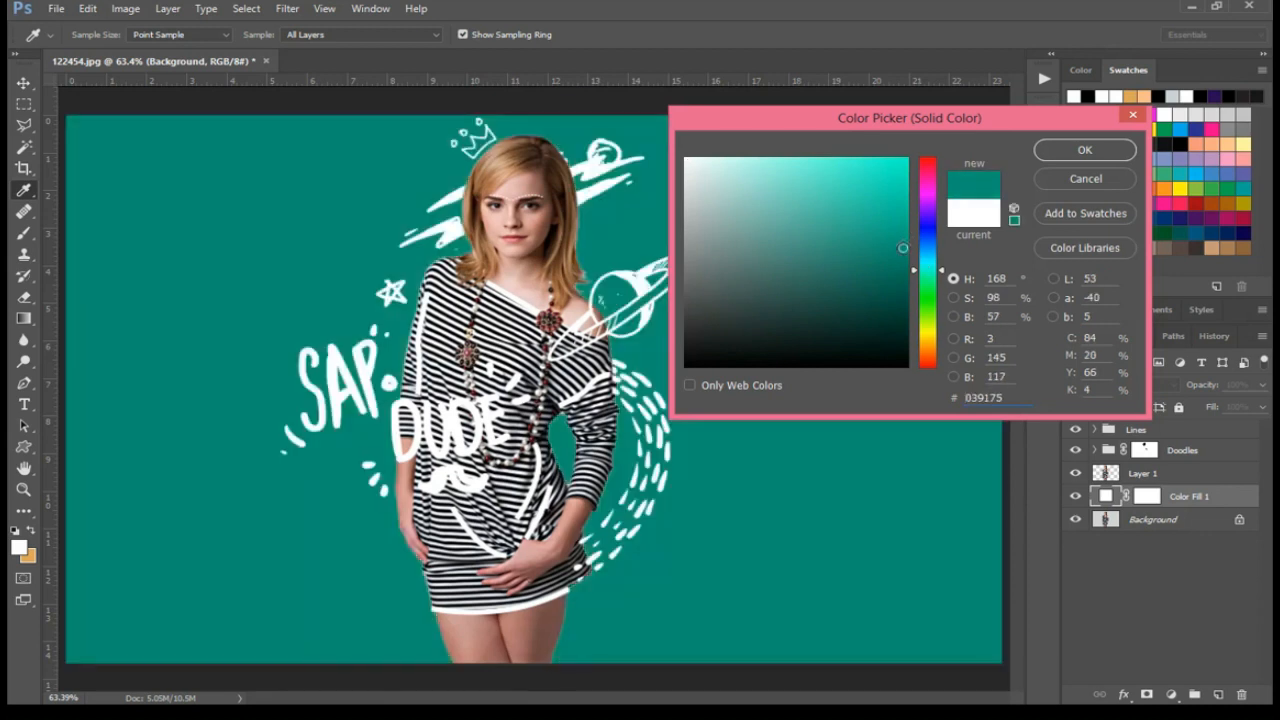
pyautogui.moveTo(775, 130); pyautogui.dragTo(811, 124)
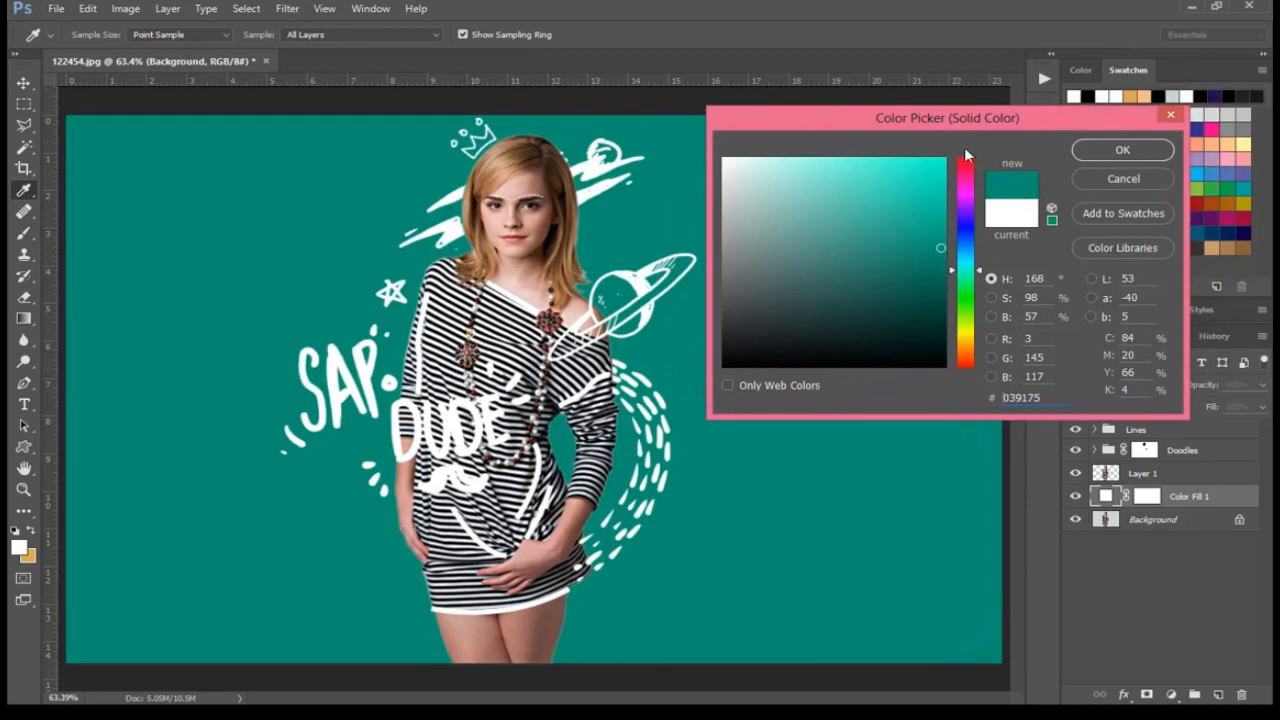
pyautogui.click(1108, 149)
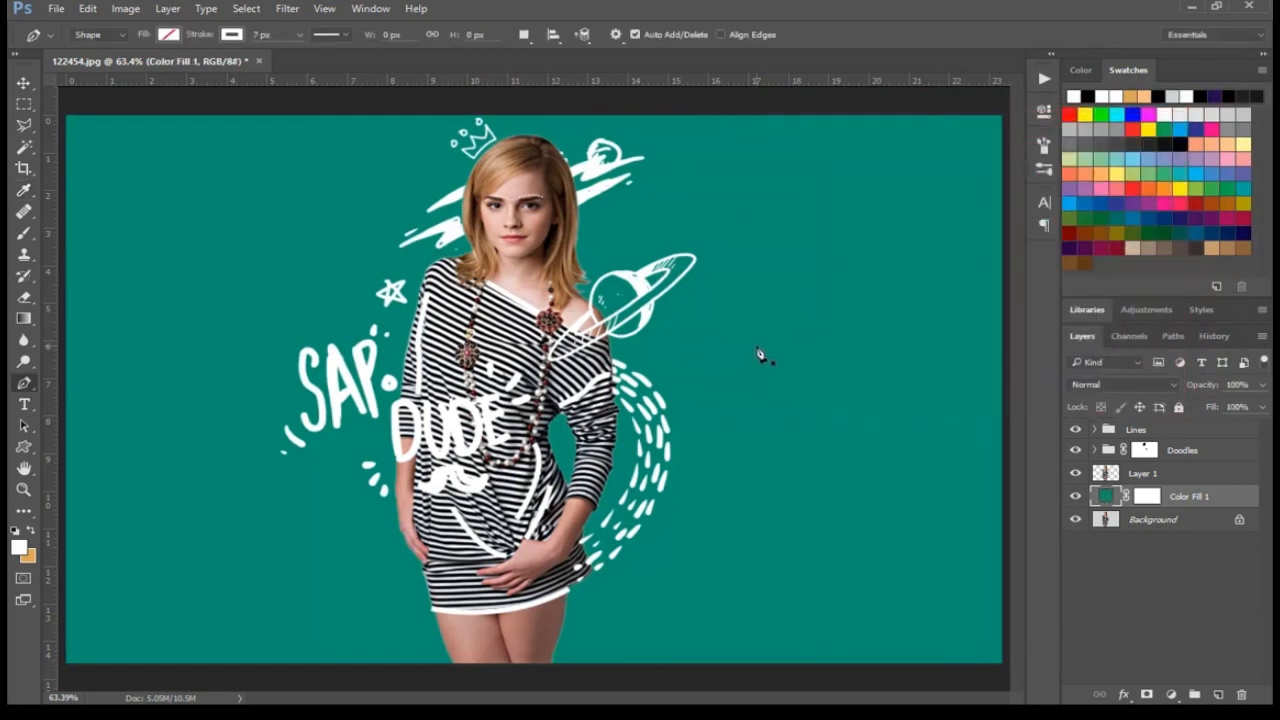